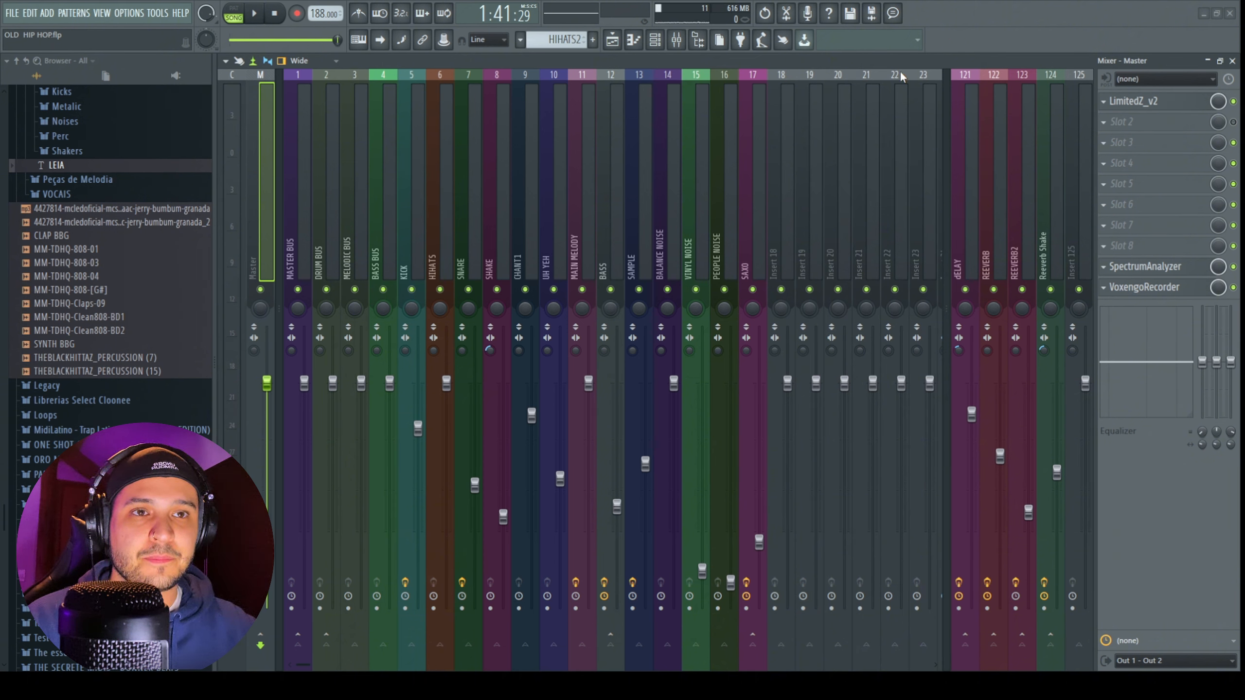
# Step: Examine the full mix in the Master track's SpectrumAnalyzer, placing its window clear of the mixer, and open the playlist
pyautogui.click(1166, 265)
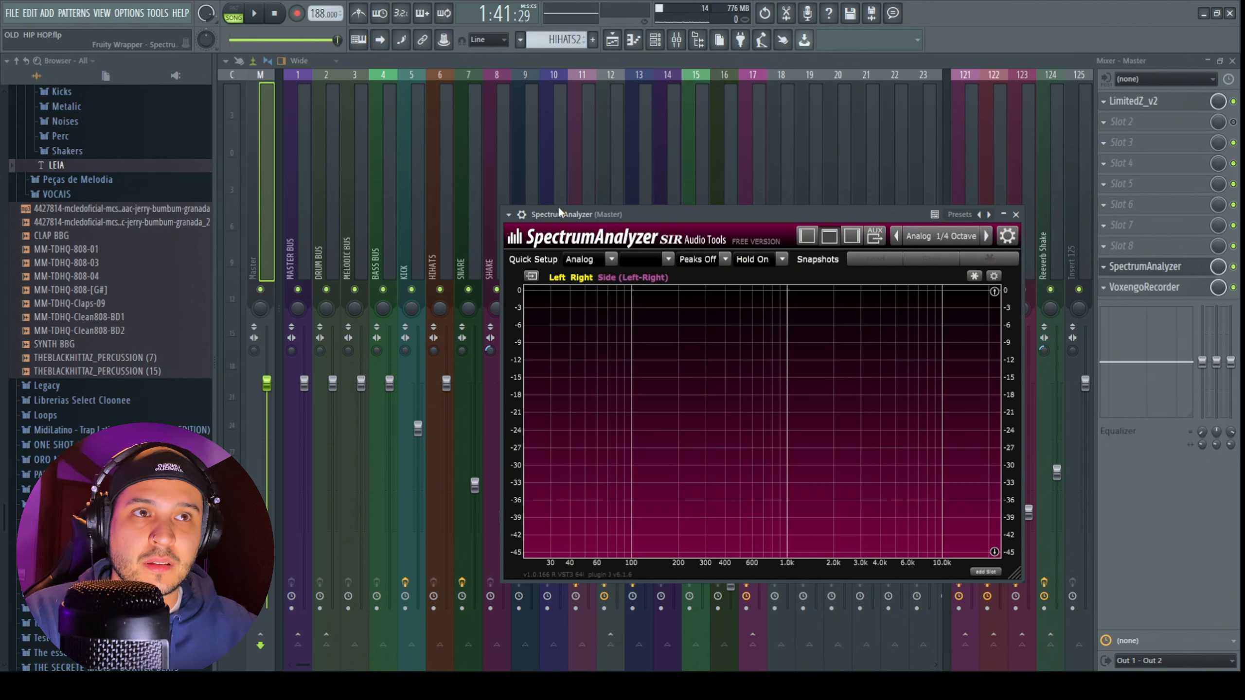
pyautogui.moveTo(570, 217); pyautogui.dragTo(482, 214)
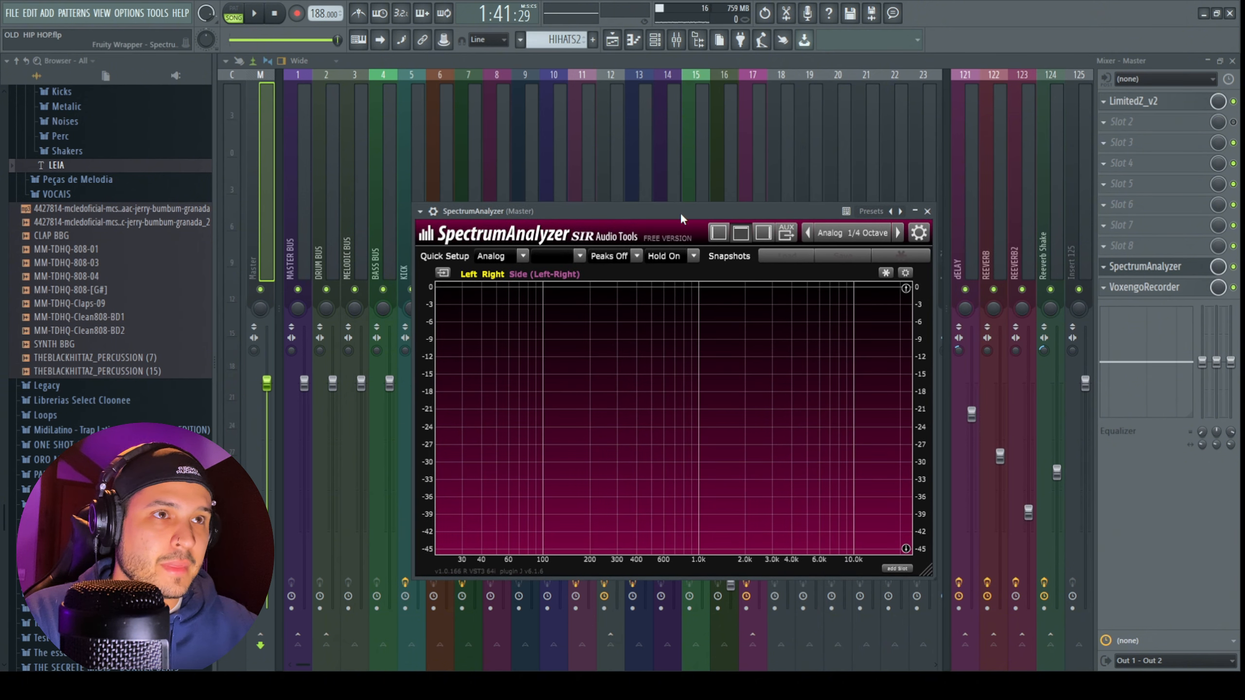
pyautogui.moveTo(680, 214); pyautogui.dragTo(668, 176)
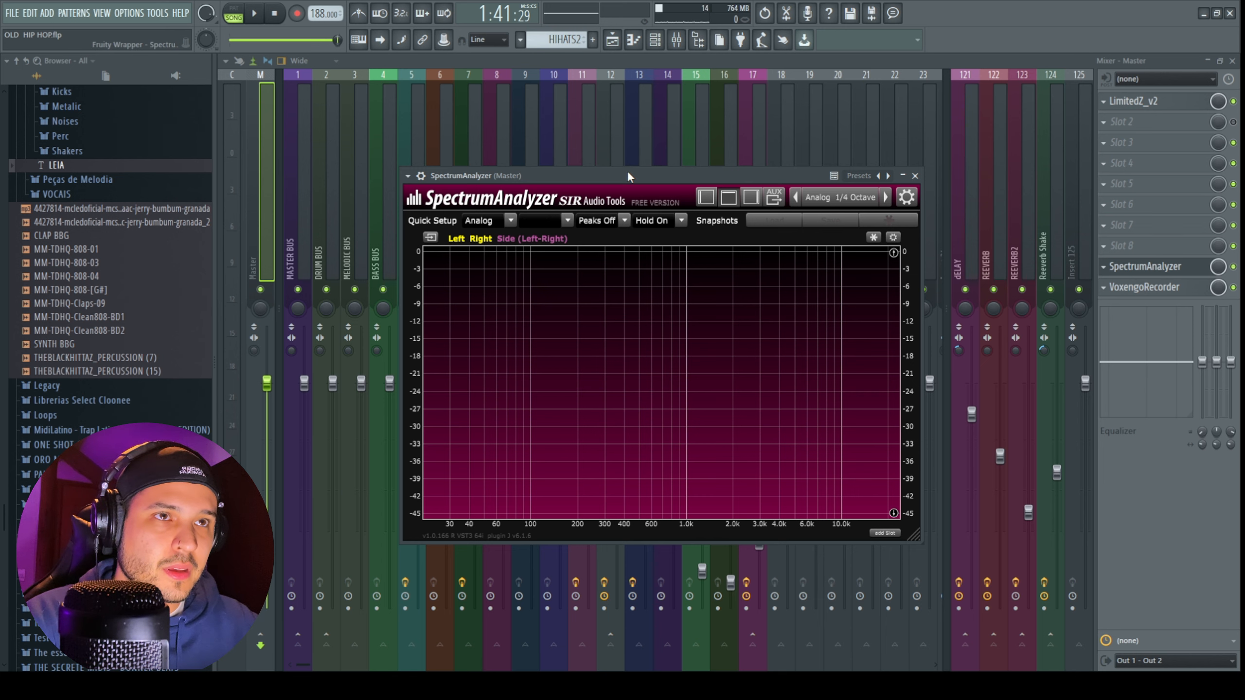
pyautogui.moveTo(626, 170); pyautogui.dragTo(603, 162)
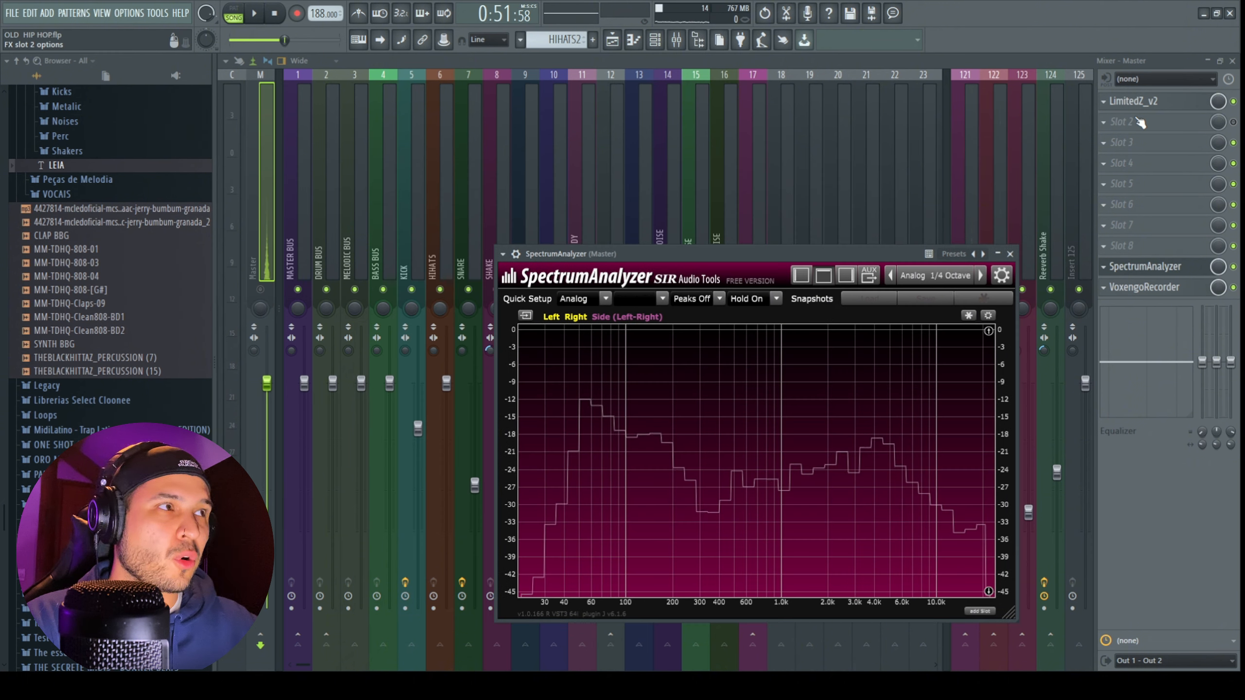
pyautogui.moveTo(451, 161); pyautogui.dragTo(570, 248)
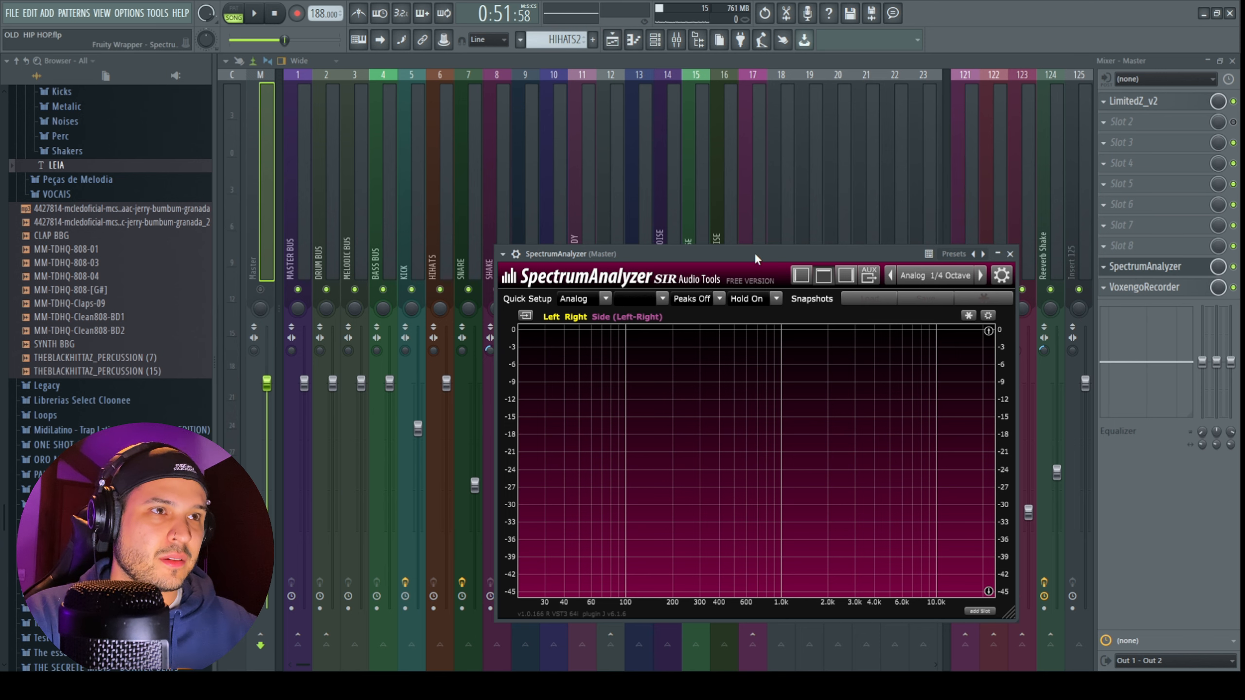
pyautogui.moveTo(755, 256); pyautogui.dragTo(722, 195)
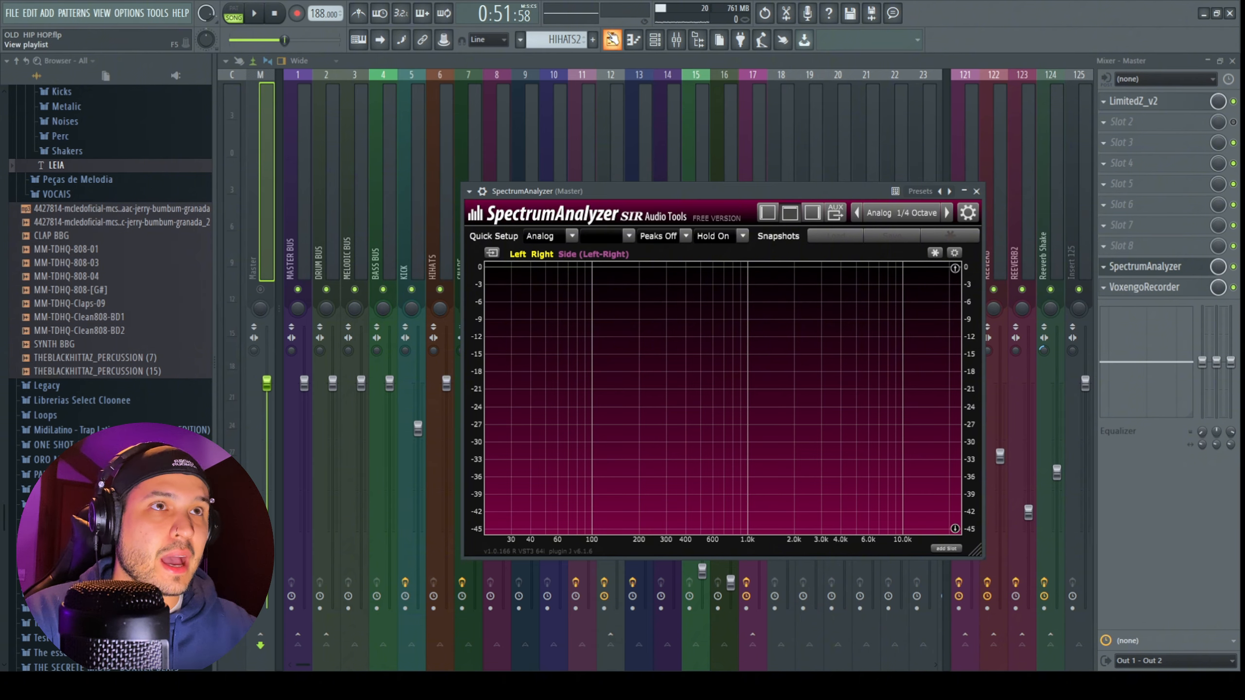
pyautogui.press('F5')
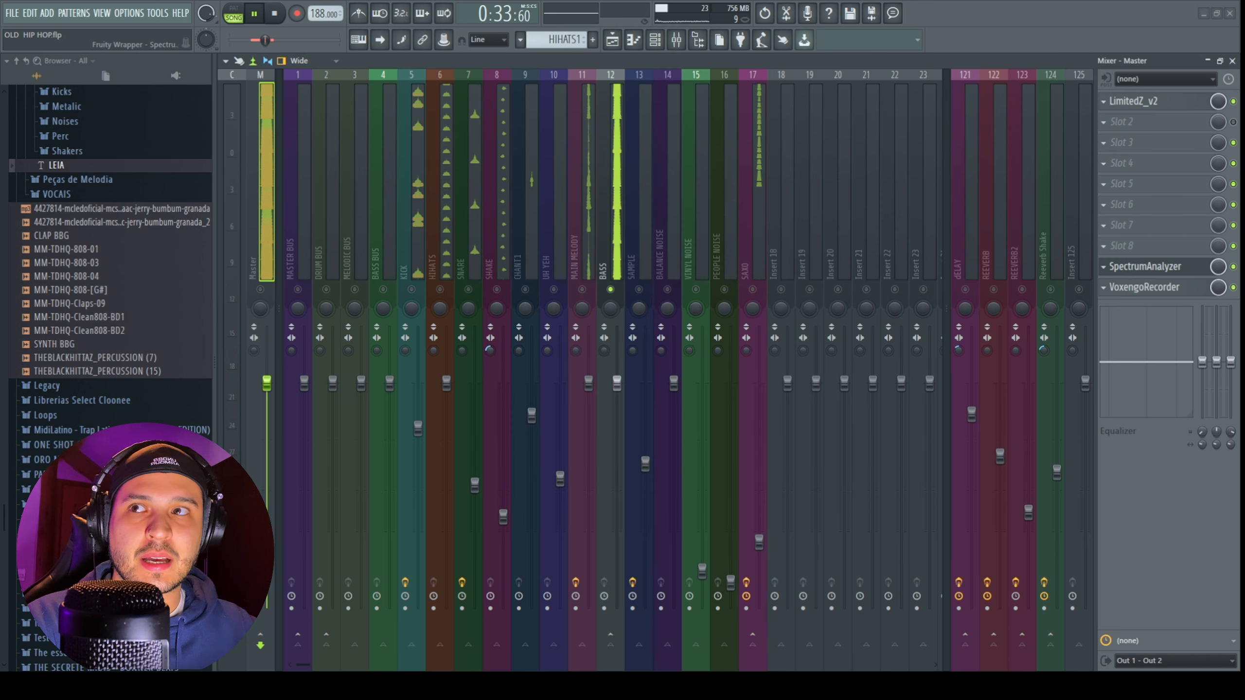
# Step: Load COFFEEPUN in the BASS track's first effect slot and raise its Cut with Low Cut Freq at 200
pyautogui.click(613, 221)
pyautogui.click(702, 188)
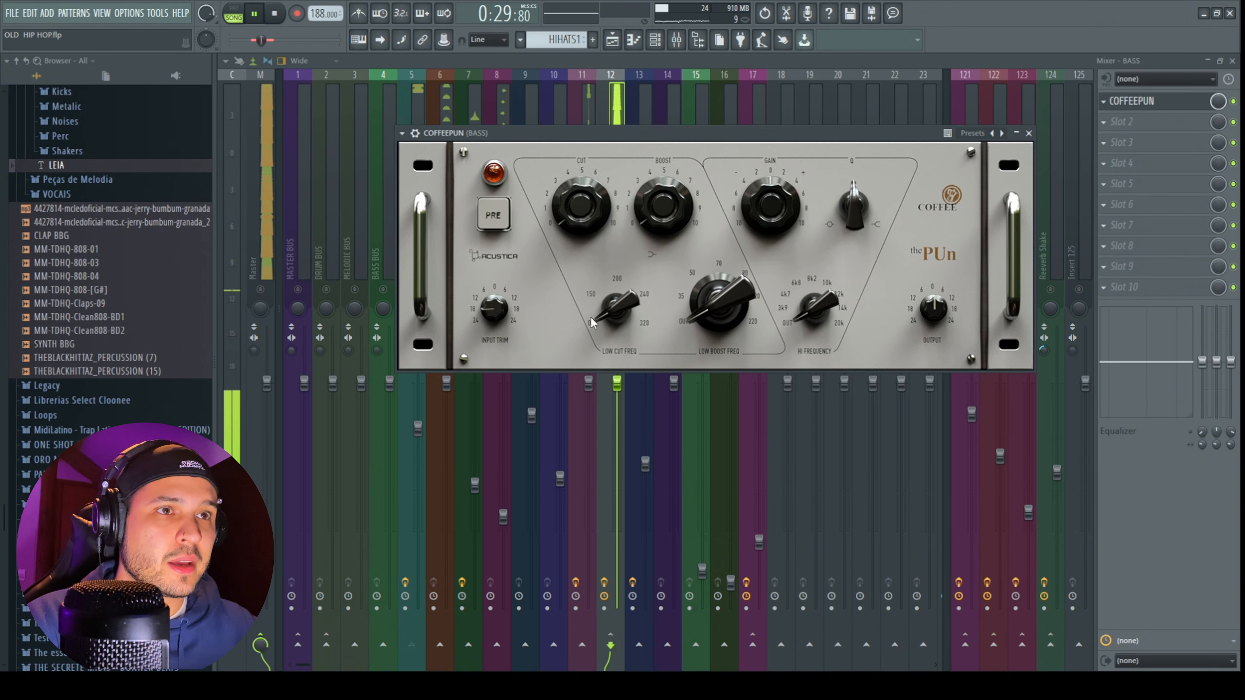
pyautogui.moveTo(609, 328); pyautogui.dragTo(614, 269)
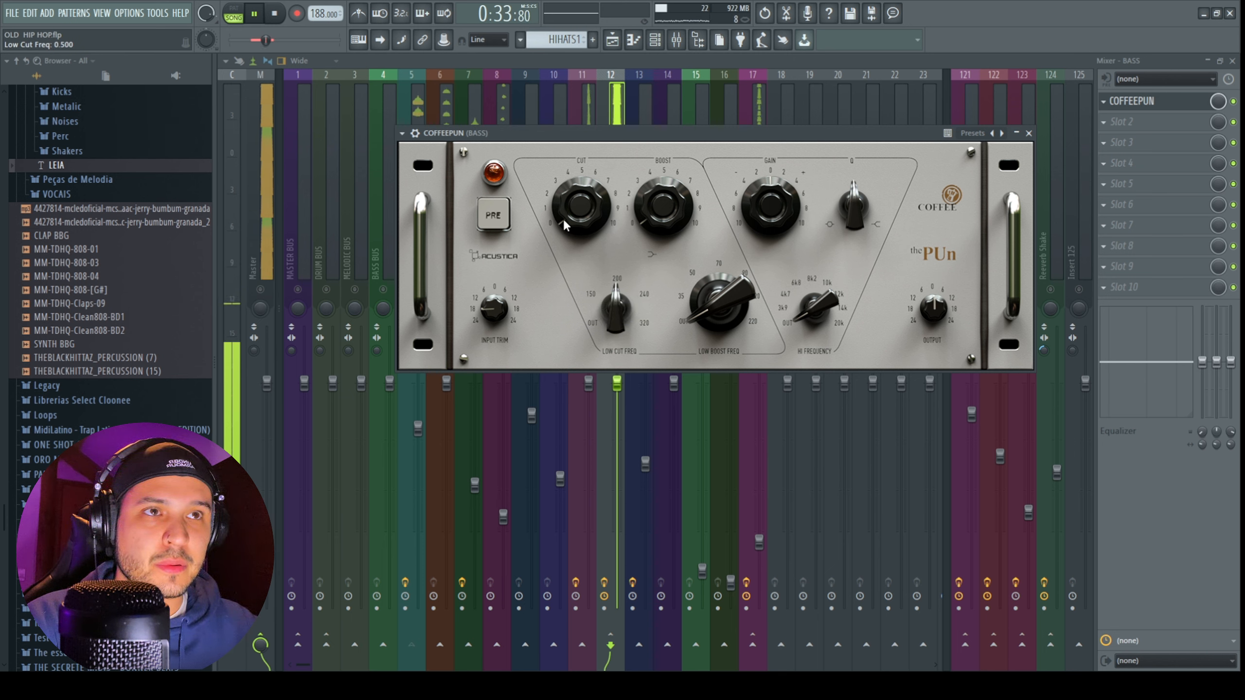
pyautogui.moveTo(564, 220); pyautogui.dragTo(570, 174)
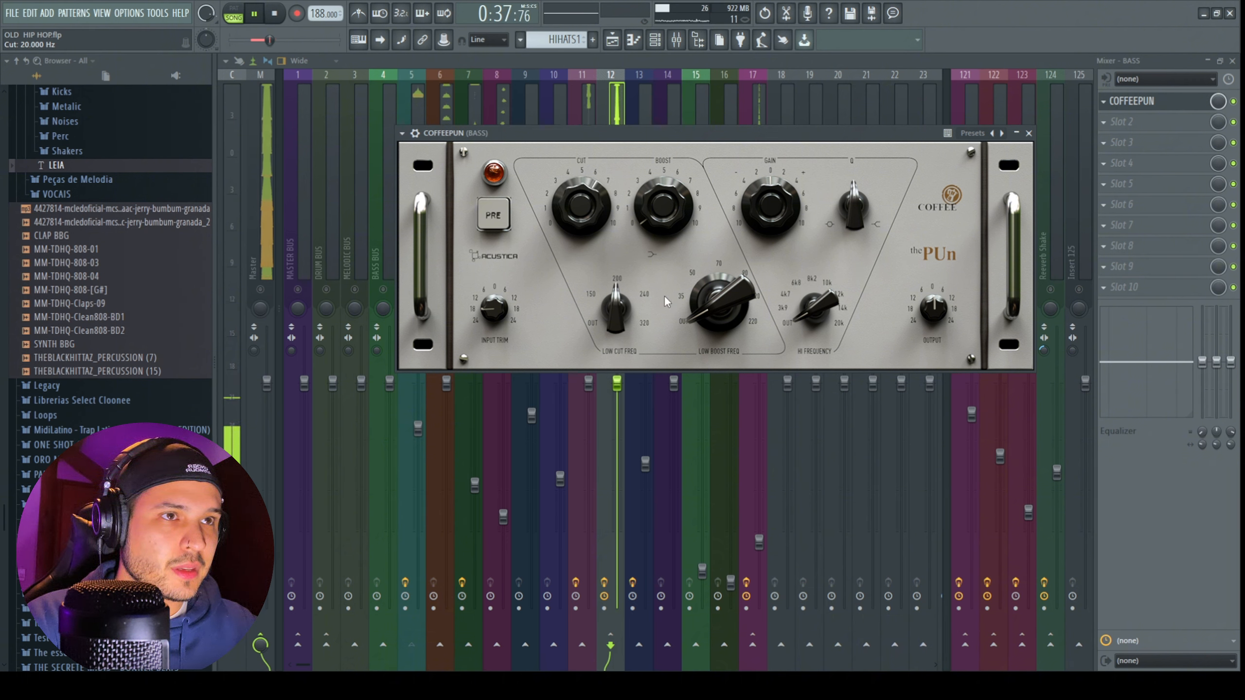
# Step: Set COFFEEPUN's Low Boost Freq to 50 with a raised Boost, and enable Pre with an adjusted Input Trim
pyautogui.moveTo(706, 315); pyautogui.dragTo(702, 268)
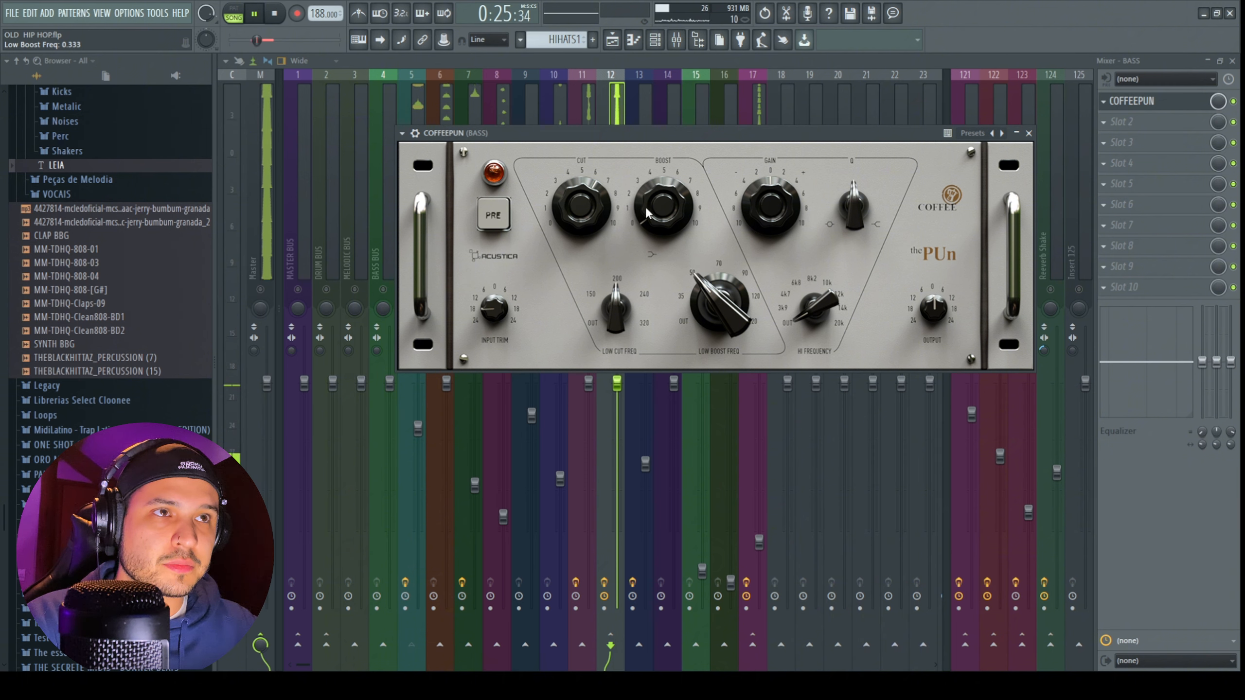
pyautogui.moveTo(663, 218); pyautogui.dragTo(656, 167)
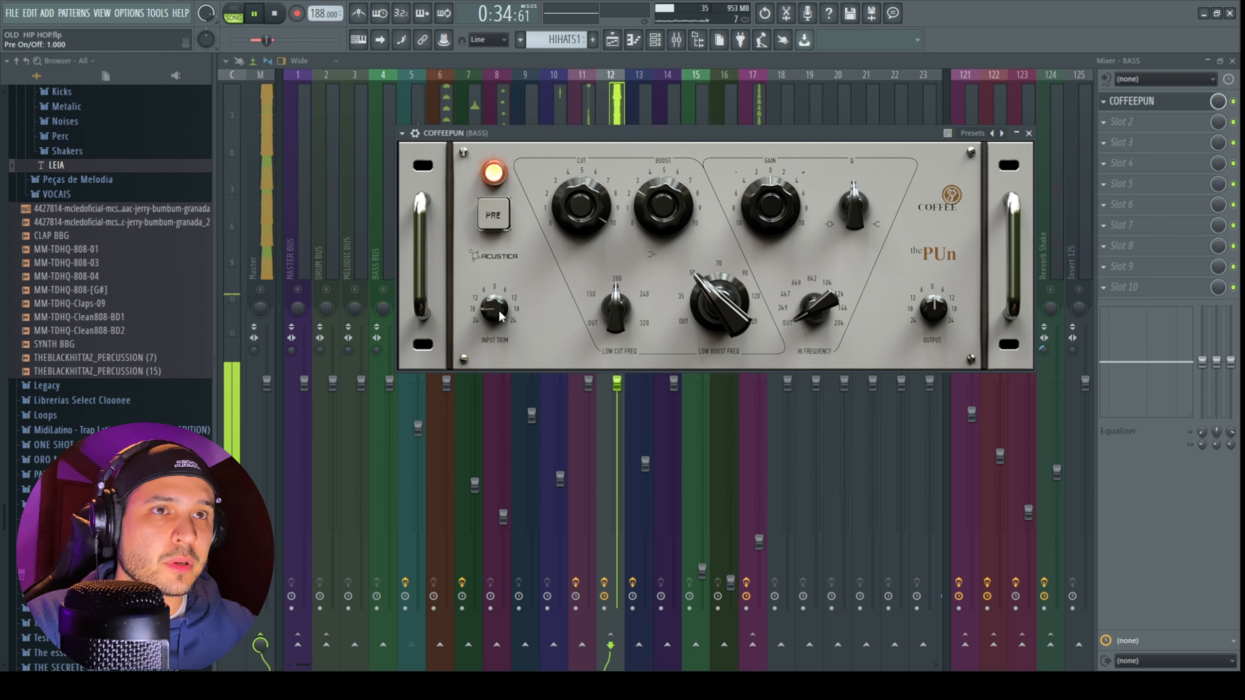
pyautogui.moveTo(495, 308); pyautogui.dragTo(512, 247)
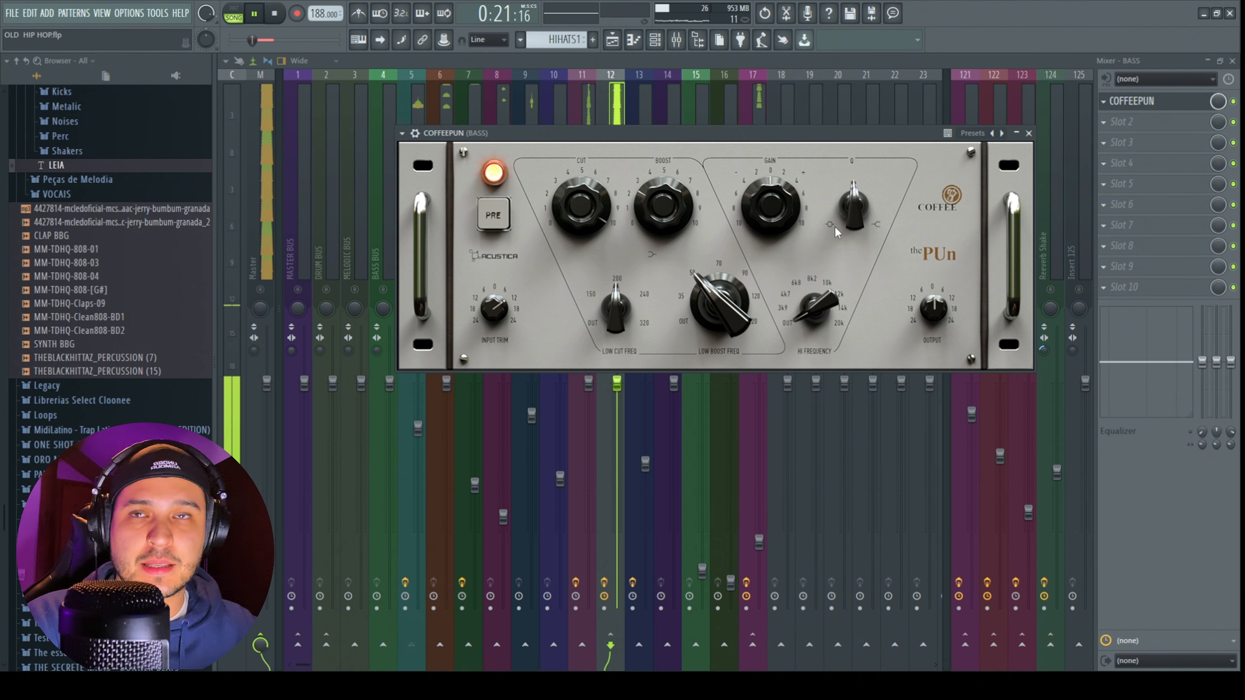
pyautogui.click(1029, 132)
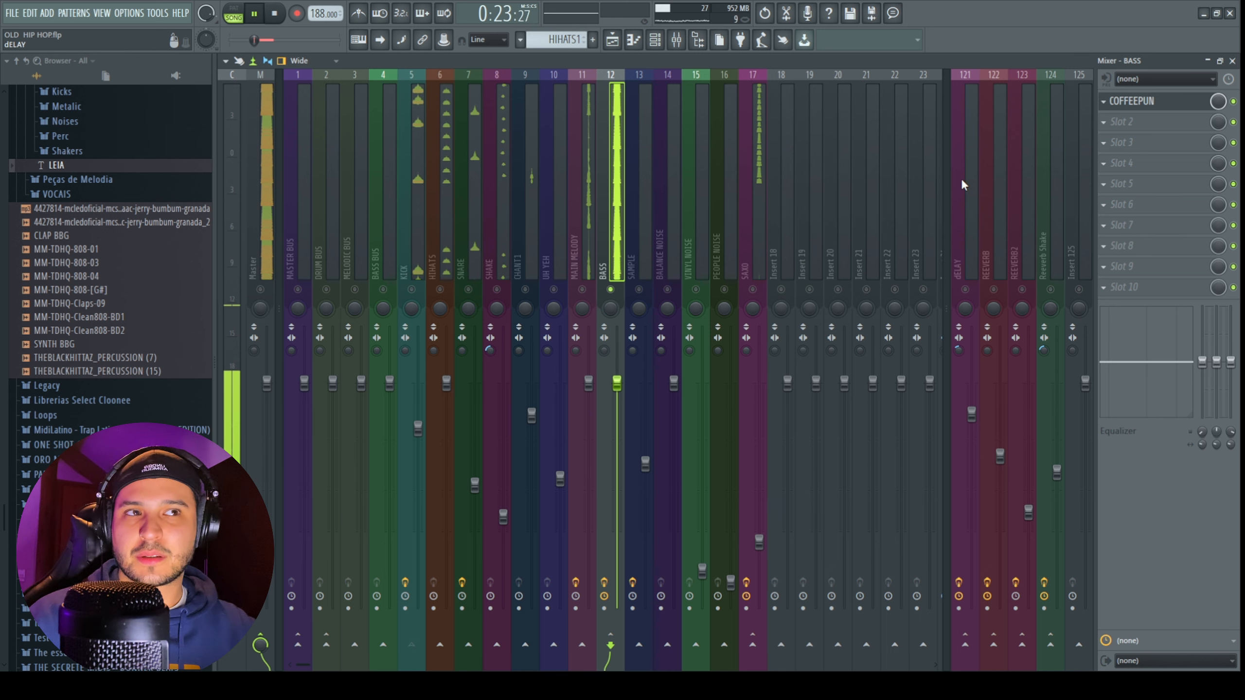
# Step: Hide the browser and examine the bass's low-frequency response in the Master track's SpectrumAnalyzer
pyautogui.click(698, 45)
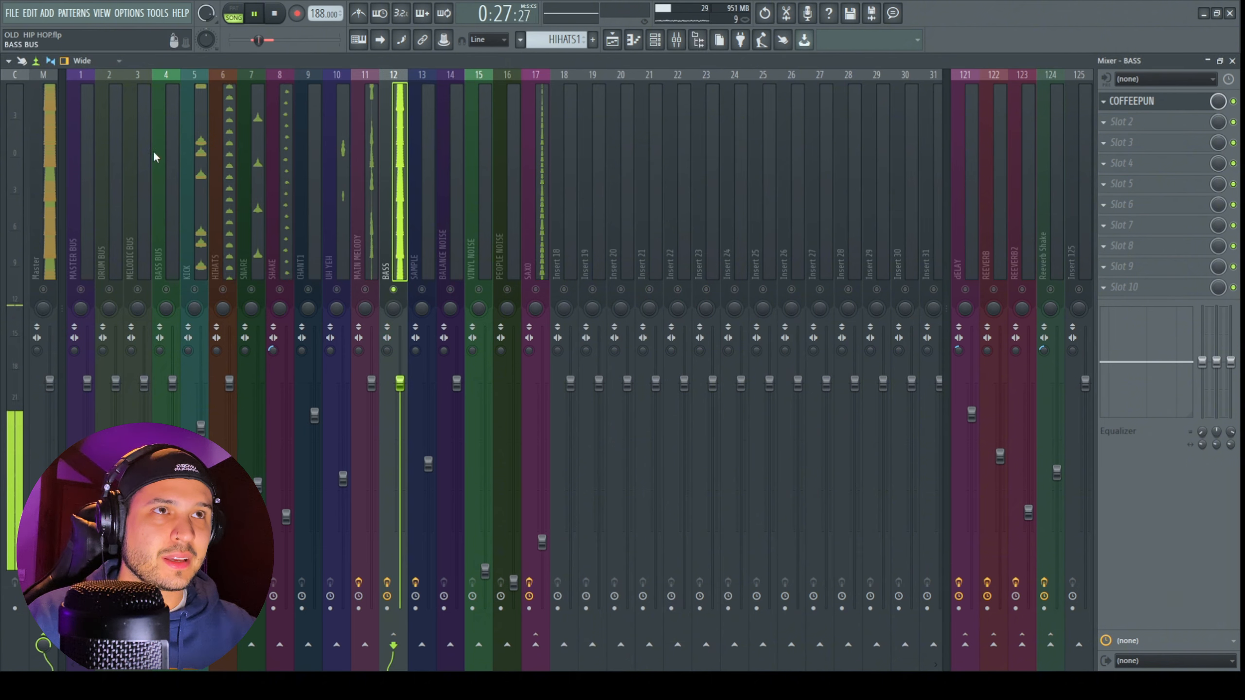
pyautogui.click(39, 118)
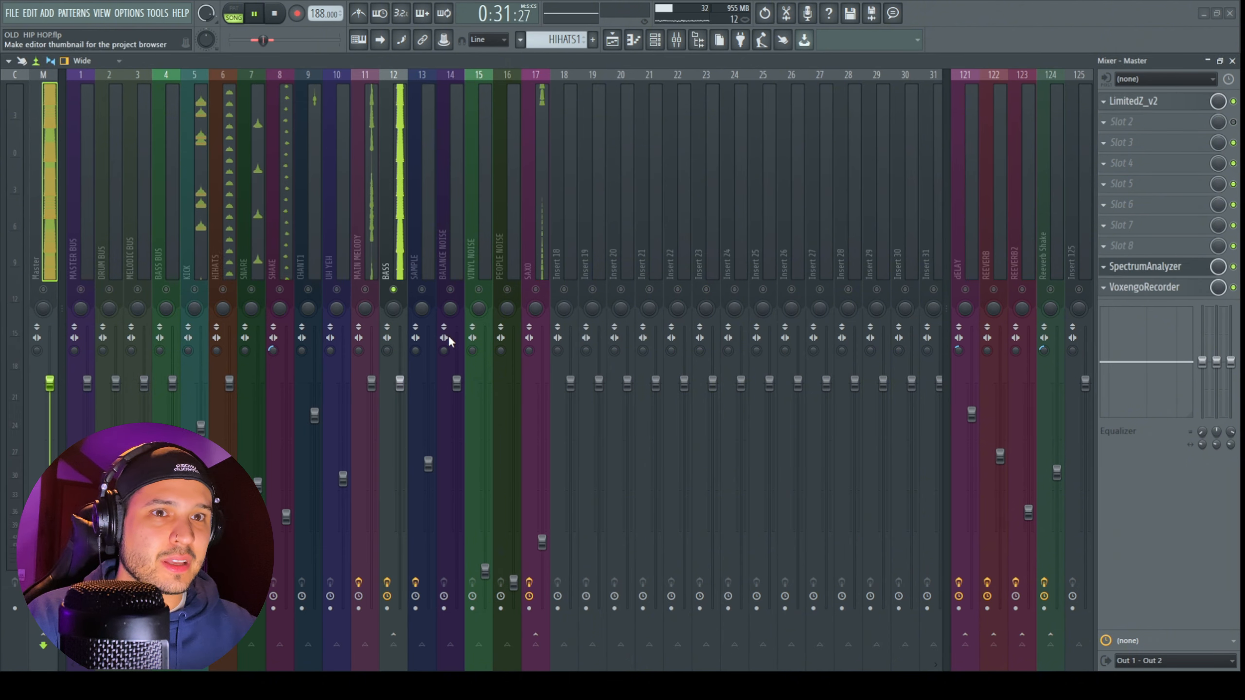
pyautogui.click(438, 382)
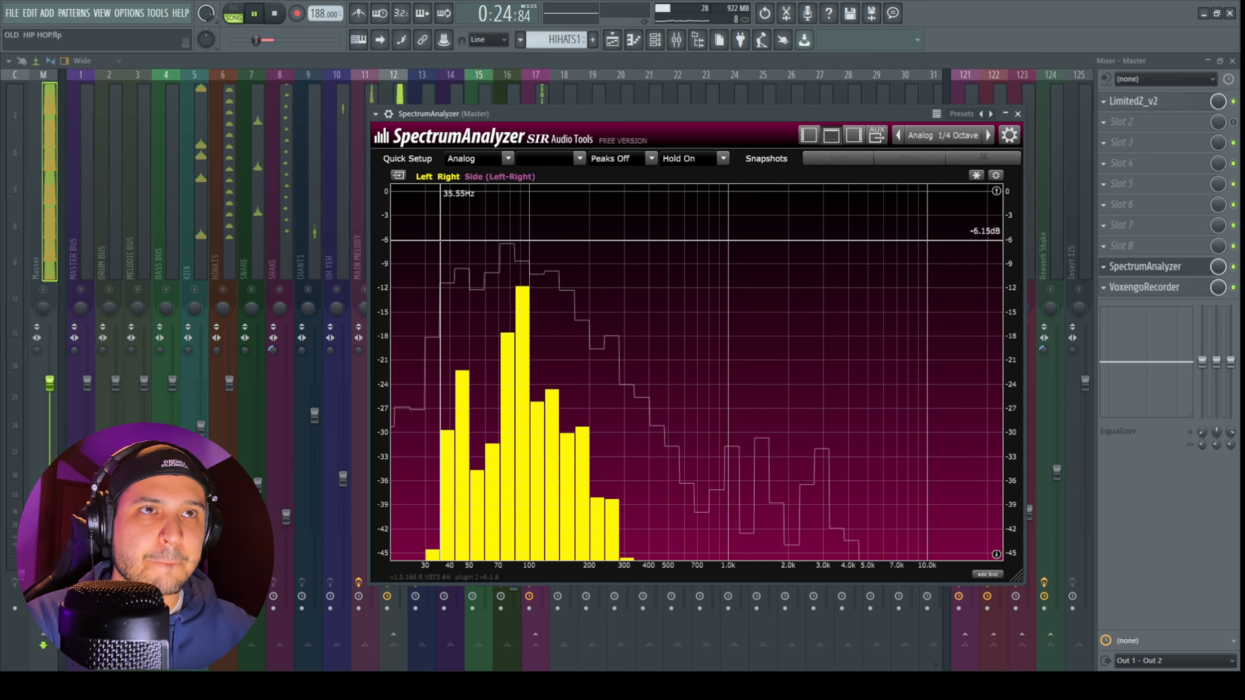
pyautogui.moveTo(588, 113); pyautogui.dragTo(596, 189)
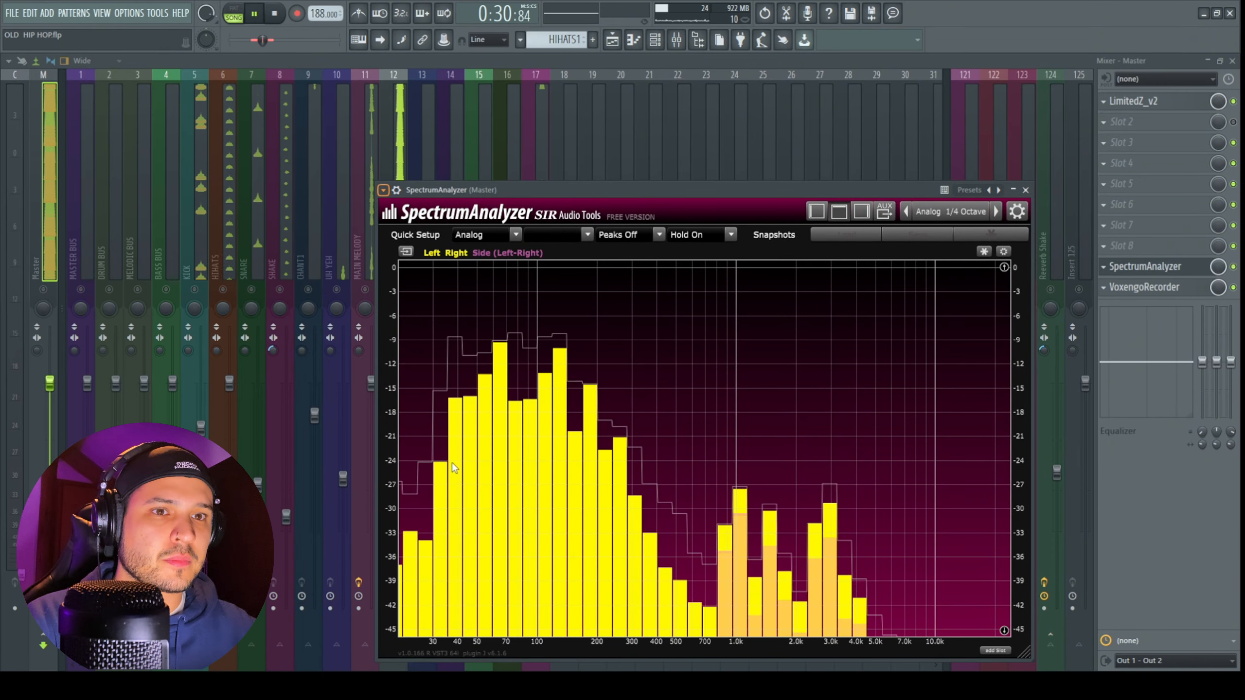
pyautogui.press('Escape')
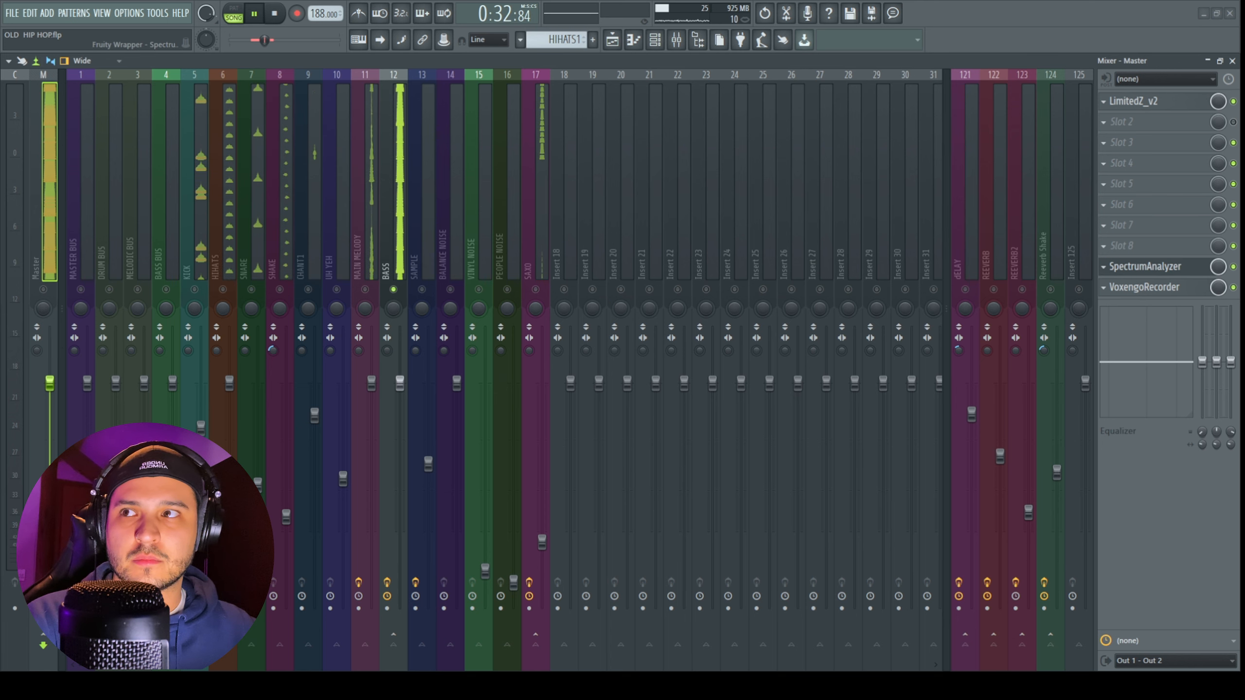
# Step: Set the Boost in the BASS track's COFFEEPUN to 3.65
pyautogui.click(405, 233)
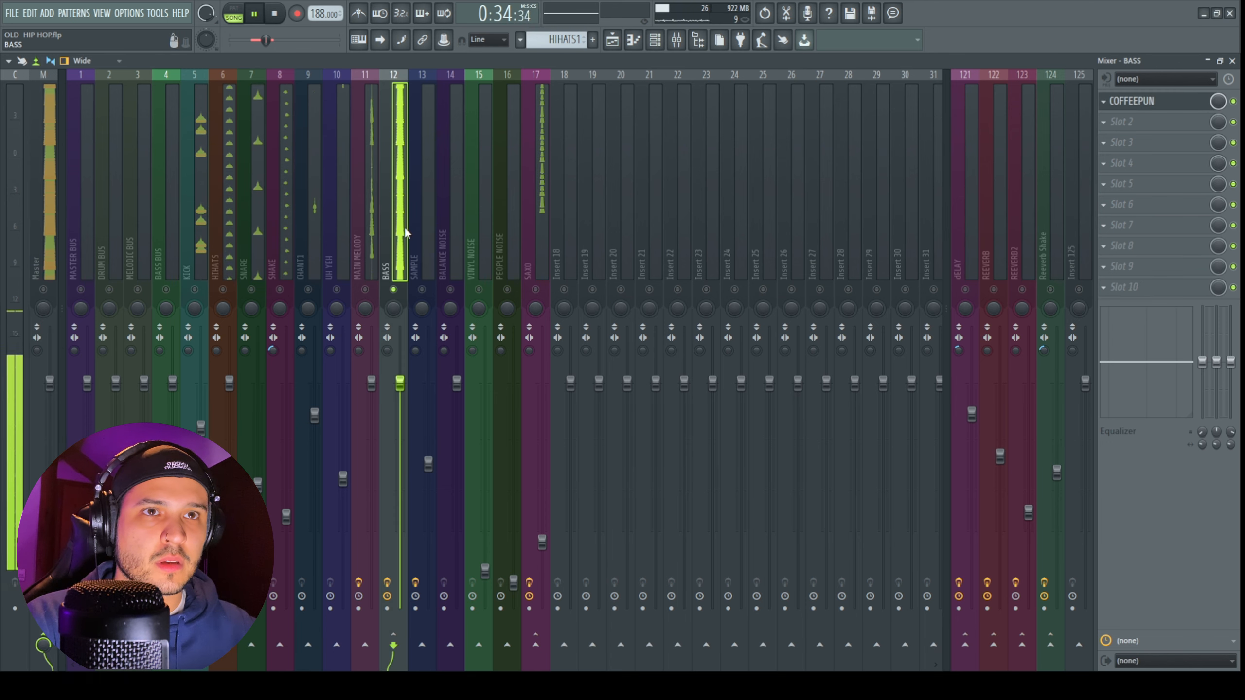
pyautogui.click(1128, 101)
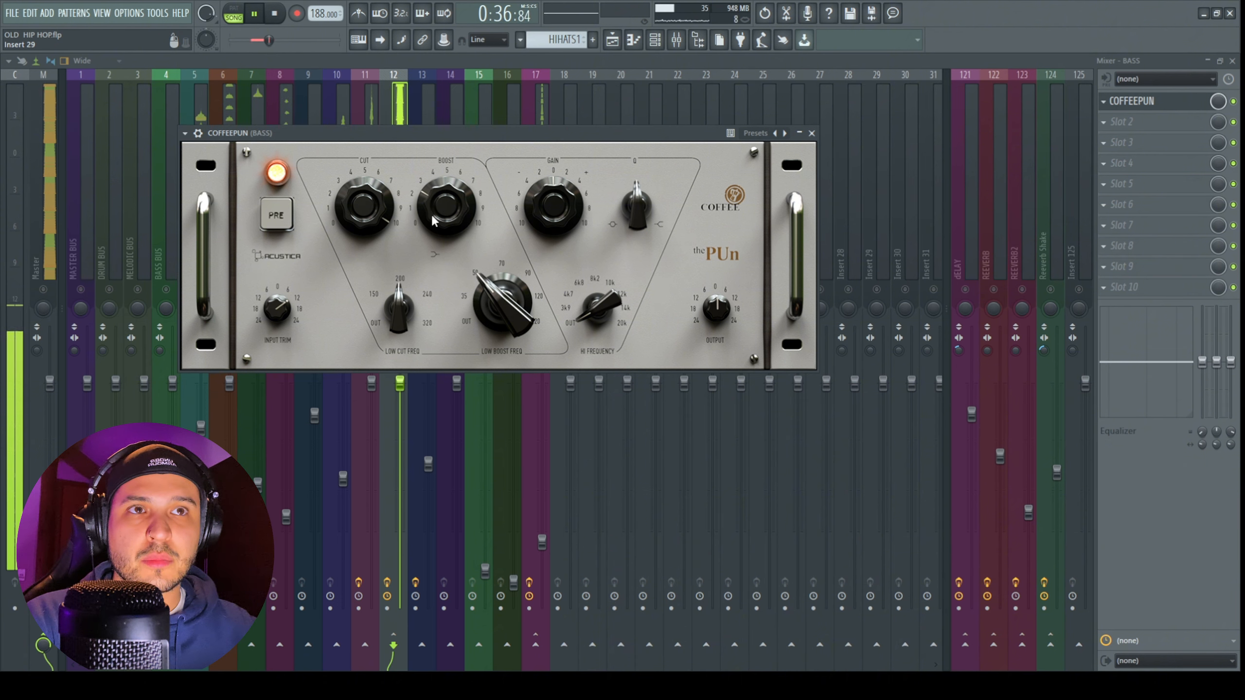
pyautogui.moveTo(430, 212); pyautogui.dragTo(433, 197)
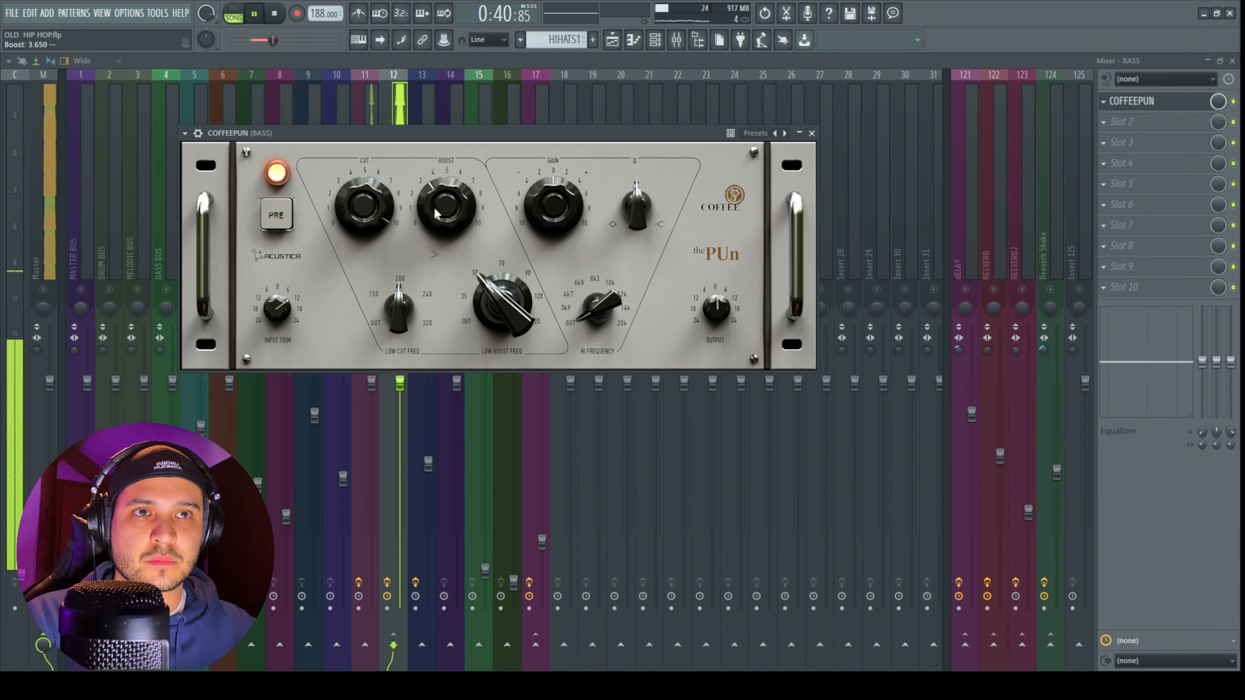
pyautogui.moveTo(438, 142); pyautogui.dragTo(479, 214)
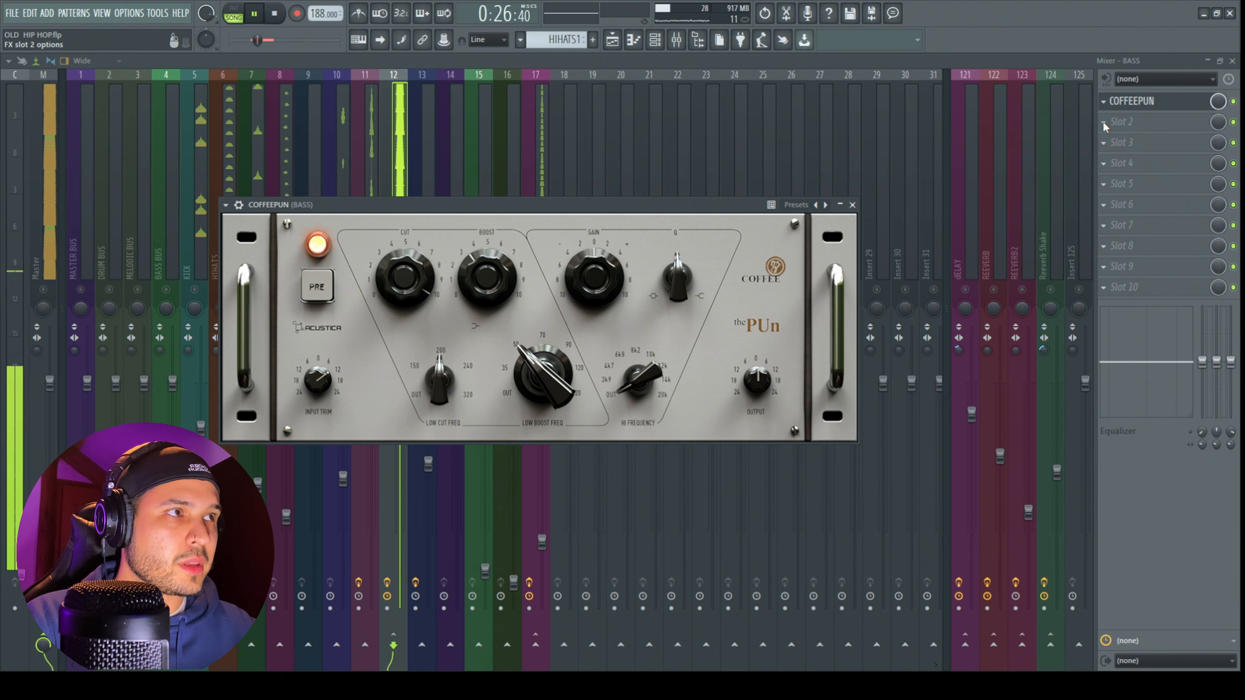
# Step: Add the MJUCjr compressor to slot 2 of the BASS track and set its time constants to Fast
pyautogui.click(1085, 121)
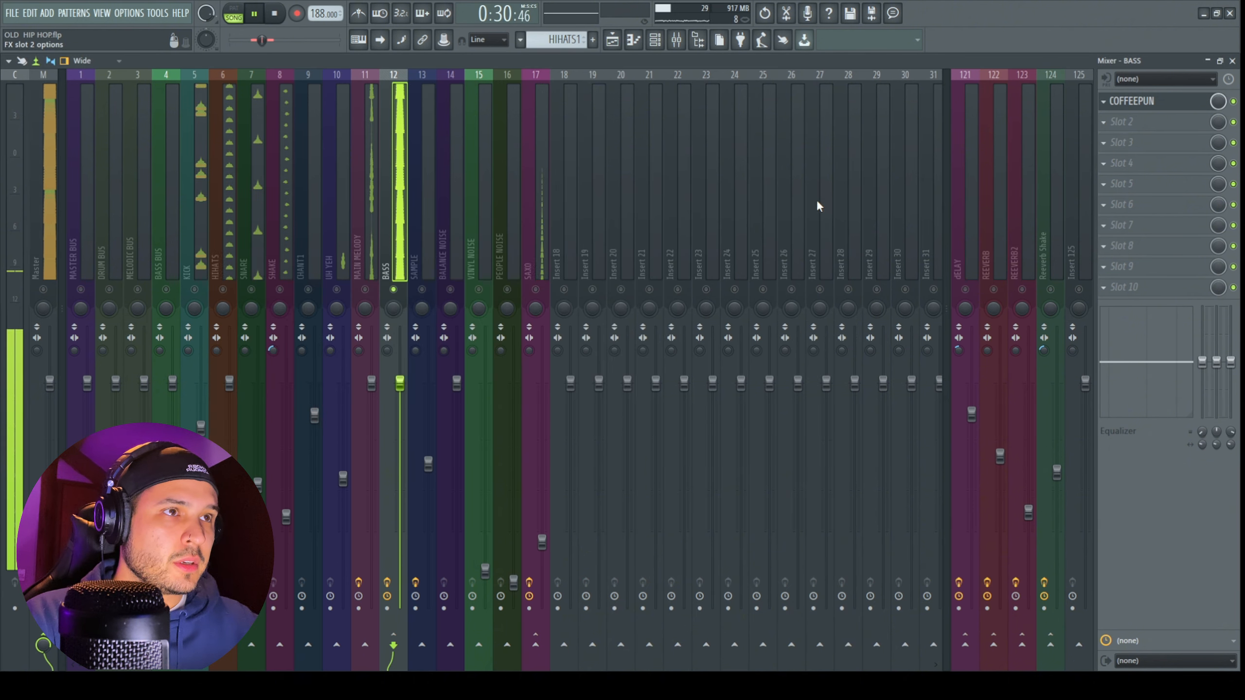
pyautogui.click(809, 253)
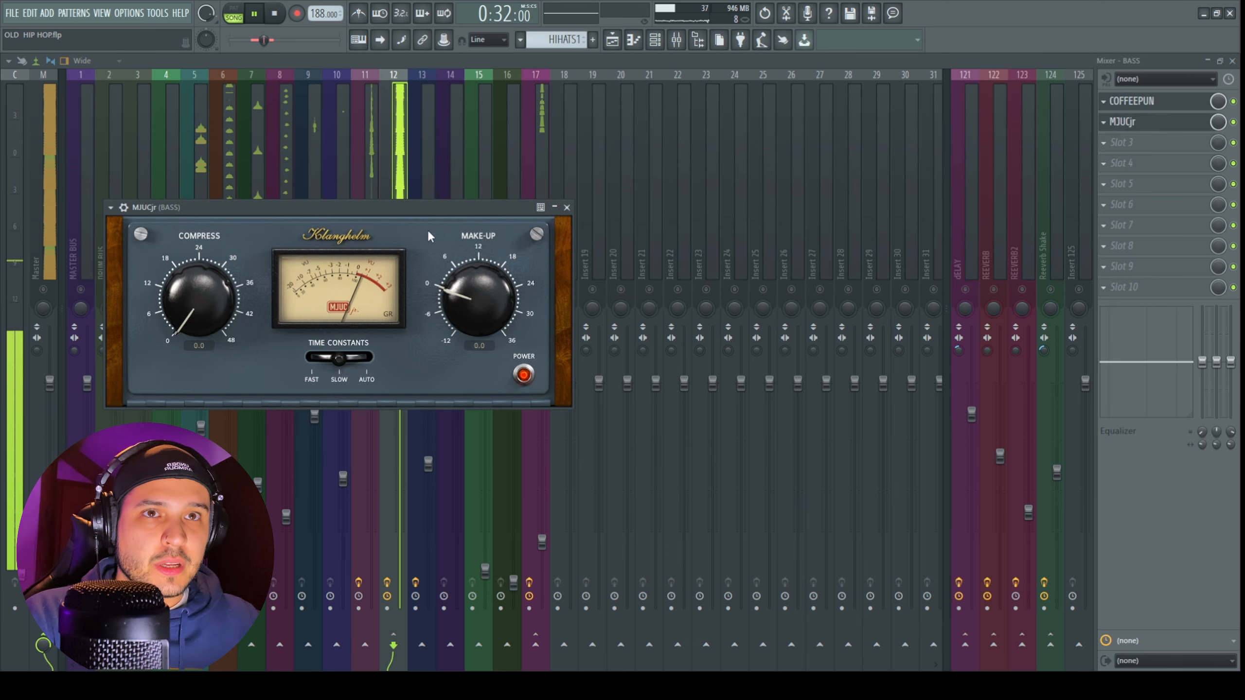
pyautogui.moveTo(411, 203); pyautogui.dragTo(683, 170)
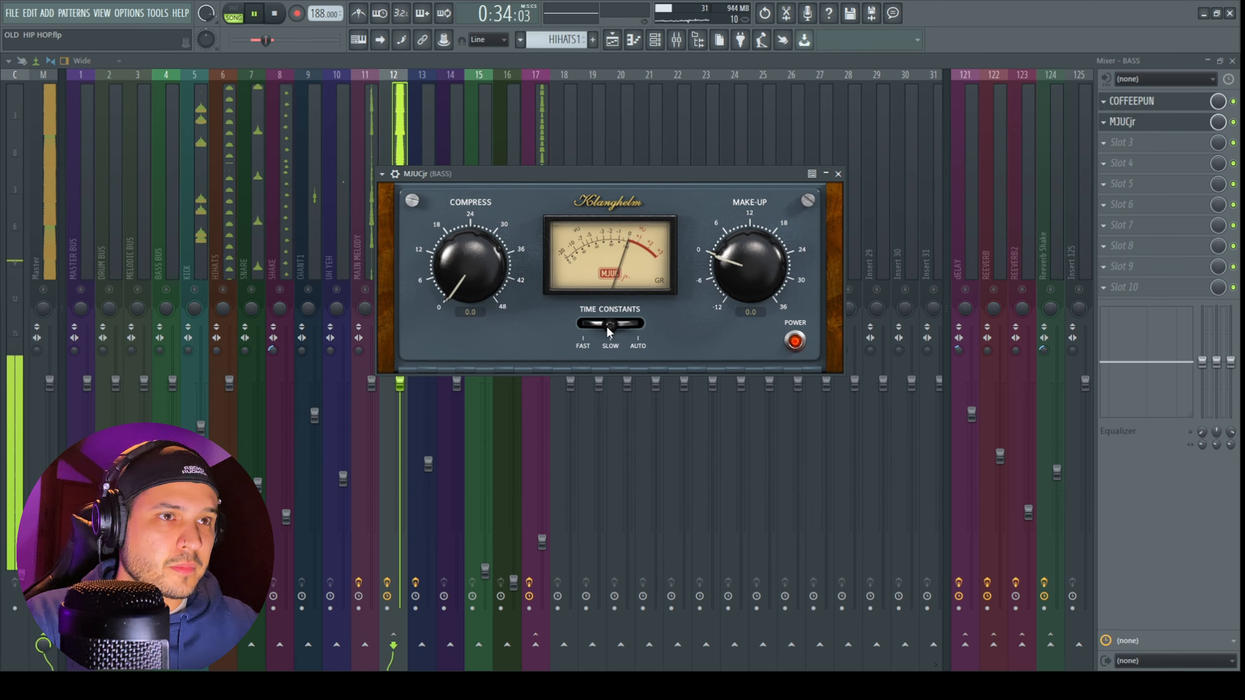
pyautogui.moveTo(608, 332); pyautogui.dragTo(580, 330)
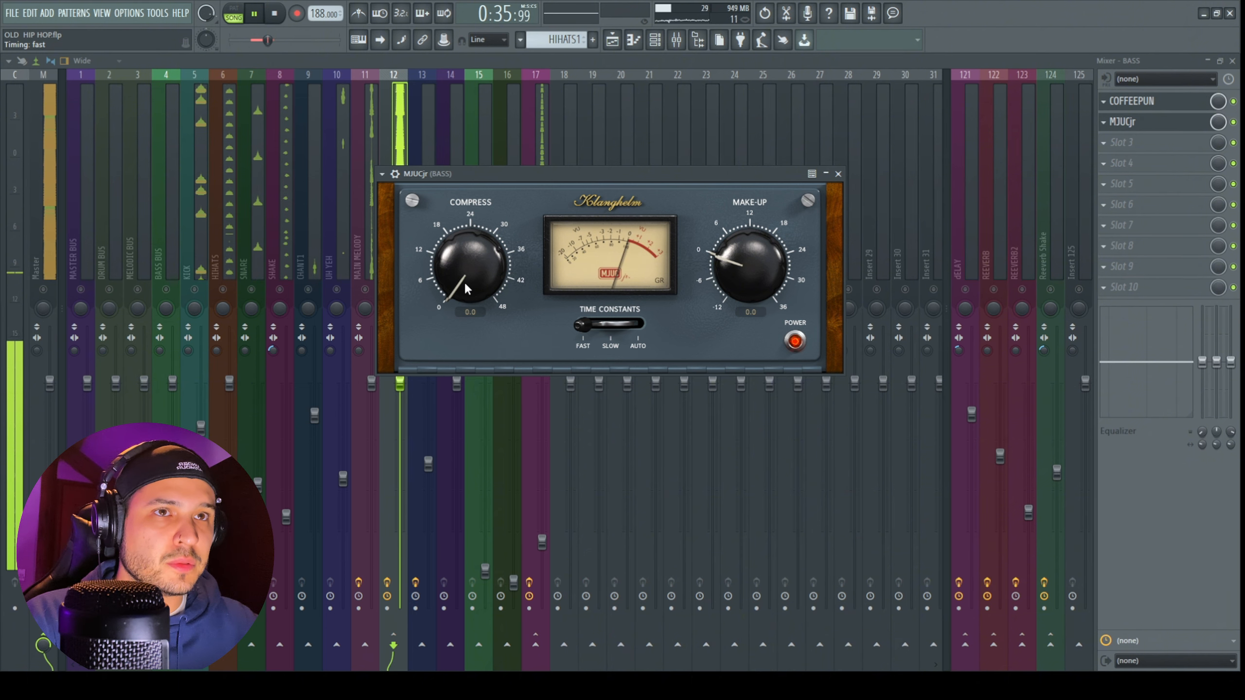
# Step: Set MJUCjr's Compress to 25.9 dB and its Make-Up gain to 7.4 dB on the BASS track
pyautogui.moveTo(464, 251); pyautogui.dragTo(475, 161)
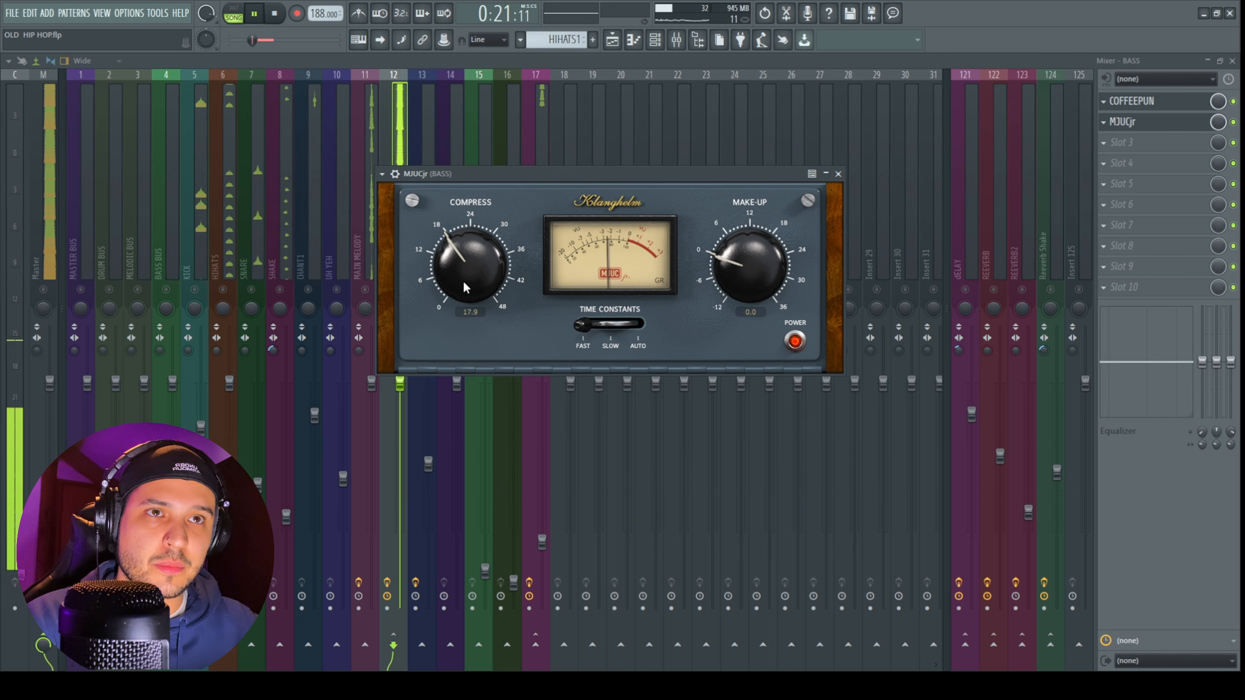
pyautogui.moveTo(463, 279); pyautogui.dragTo(474, 240)
pyautogui.moveTo(743, 268); pyautogui.dragTo(743, 251)
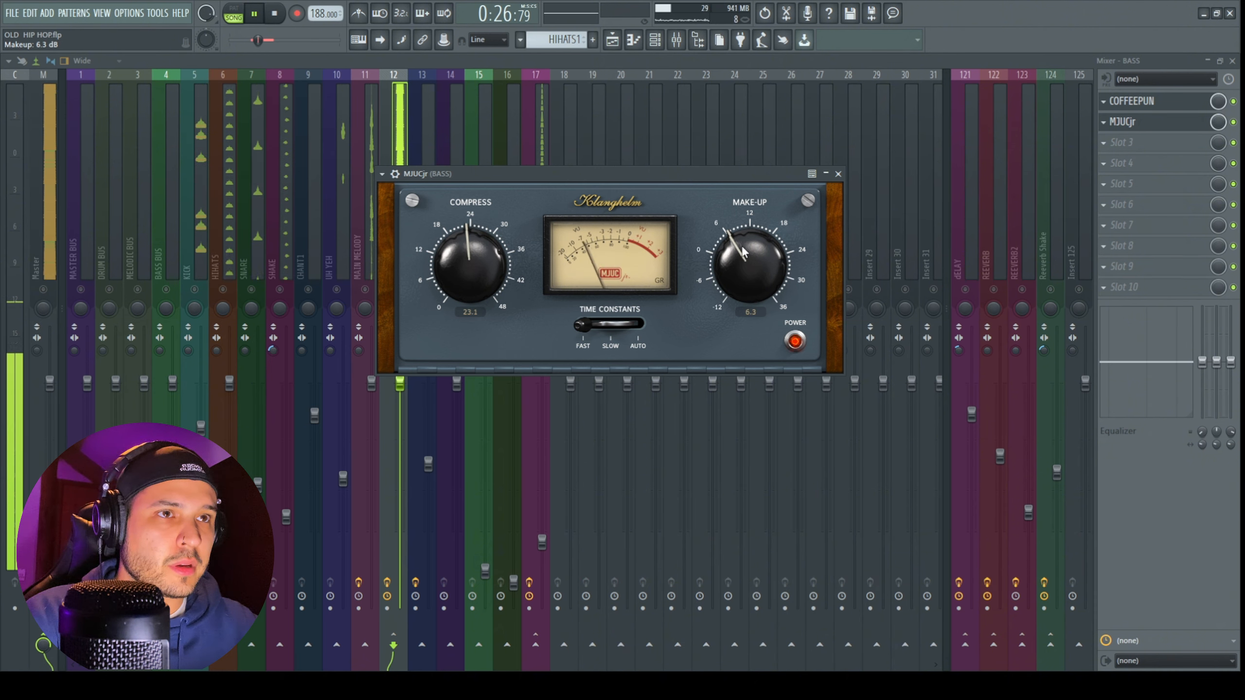
pyautogui.moveTo(476, 258); pyautogui.dragTo(476, 253)
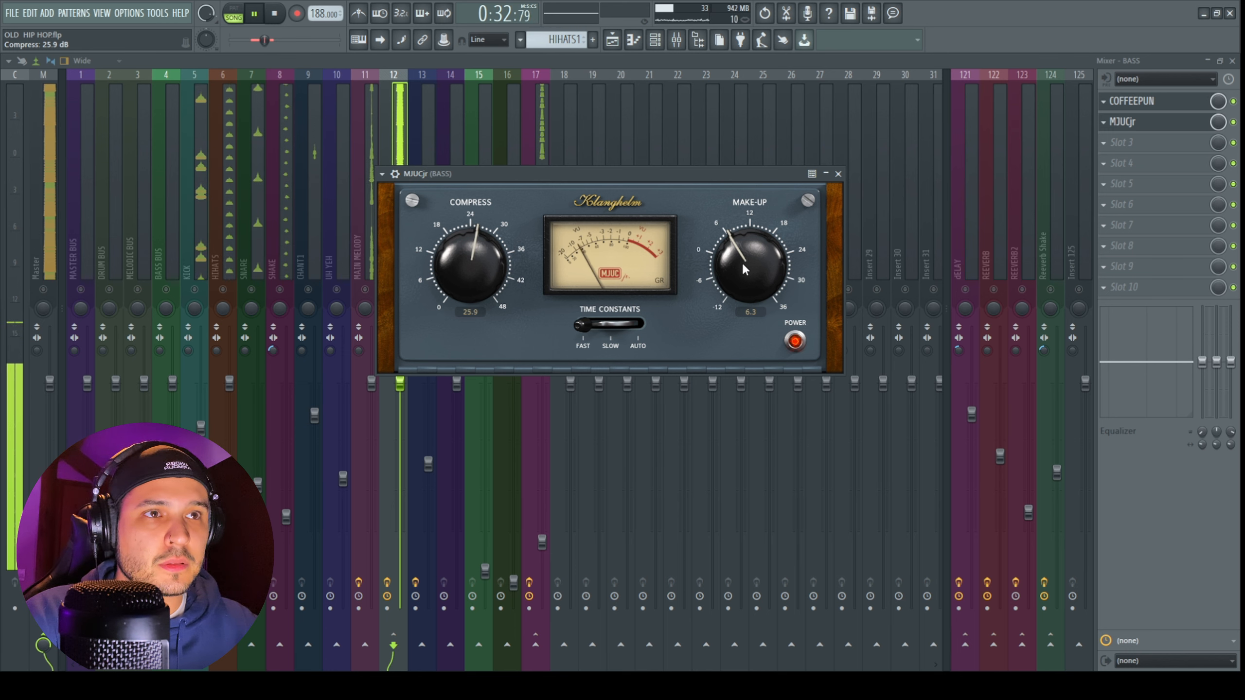
pyautogui.moveTo(743, 265); pyautogui.dragTo(744, 259)
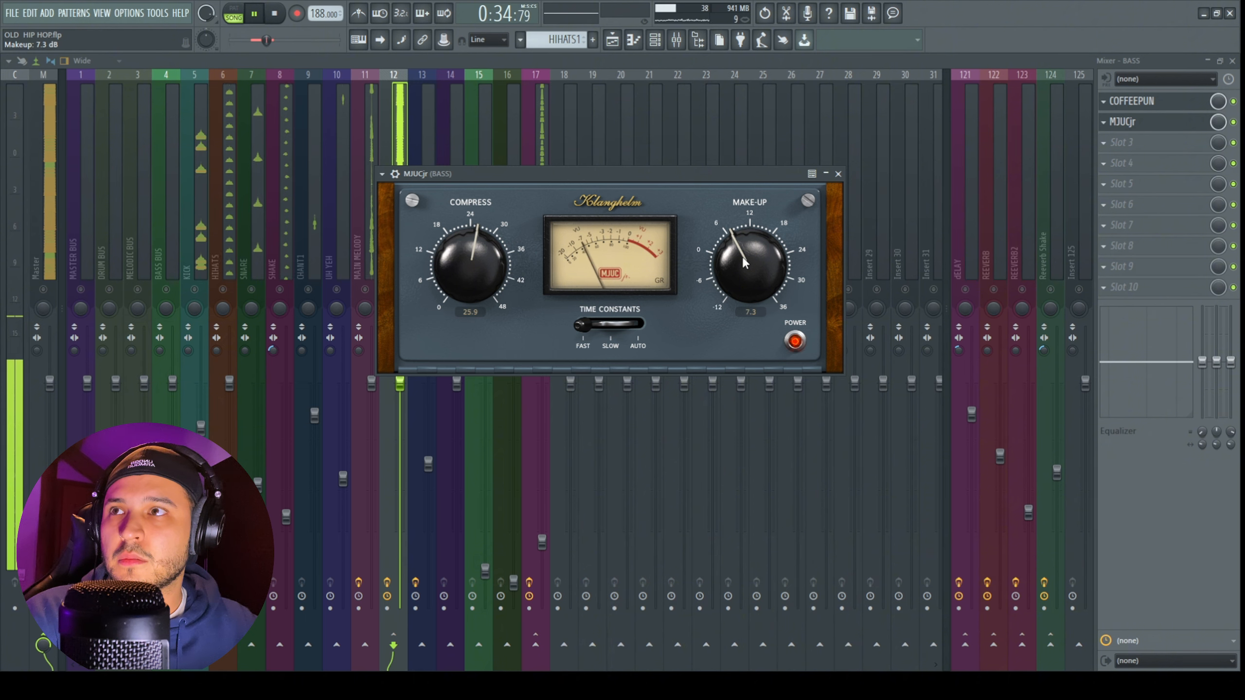
pyautogui.moveTo(742, 257); pyautogui.dragTo(742, 255)
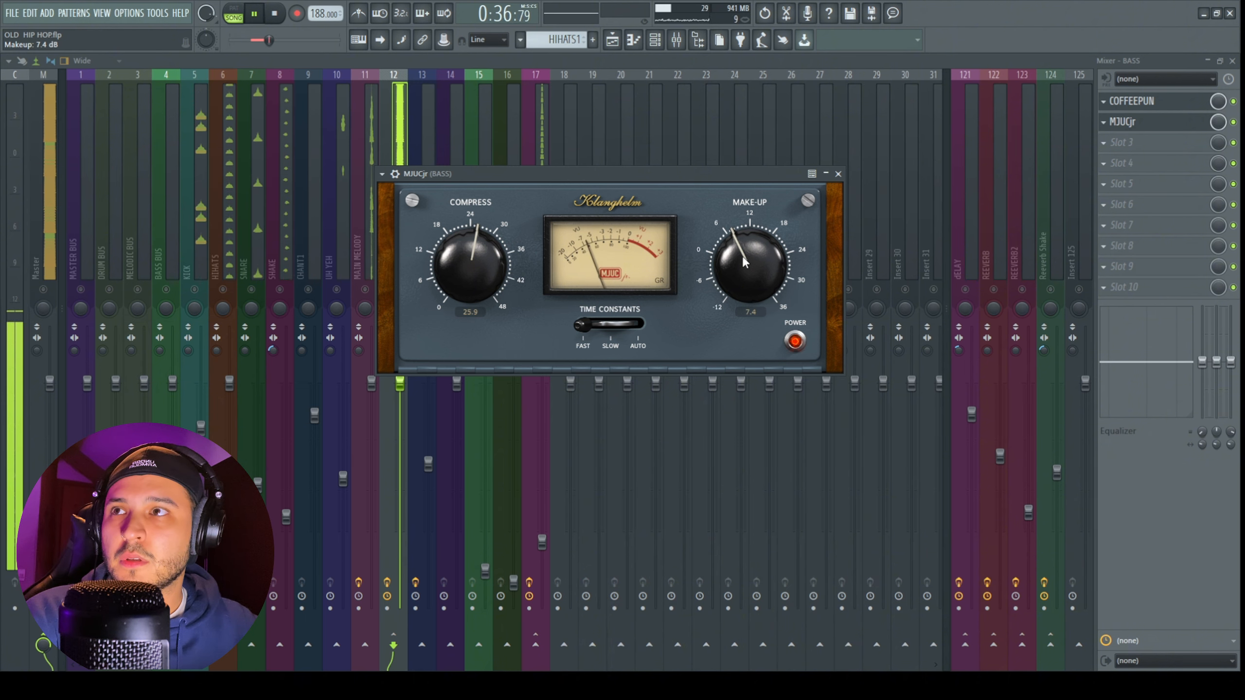
# Step: Look at the BooBass instrument in the channel rack and return to the mixer
pyautogui.click(655, 40)
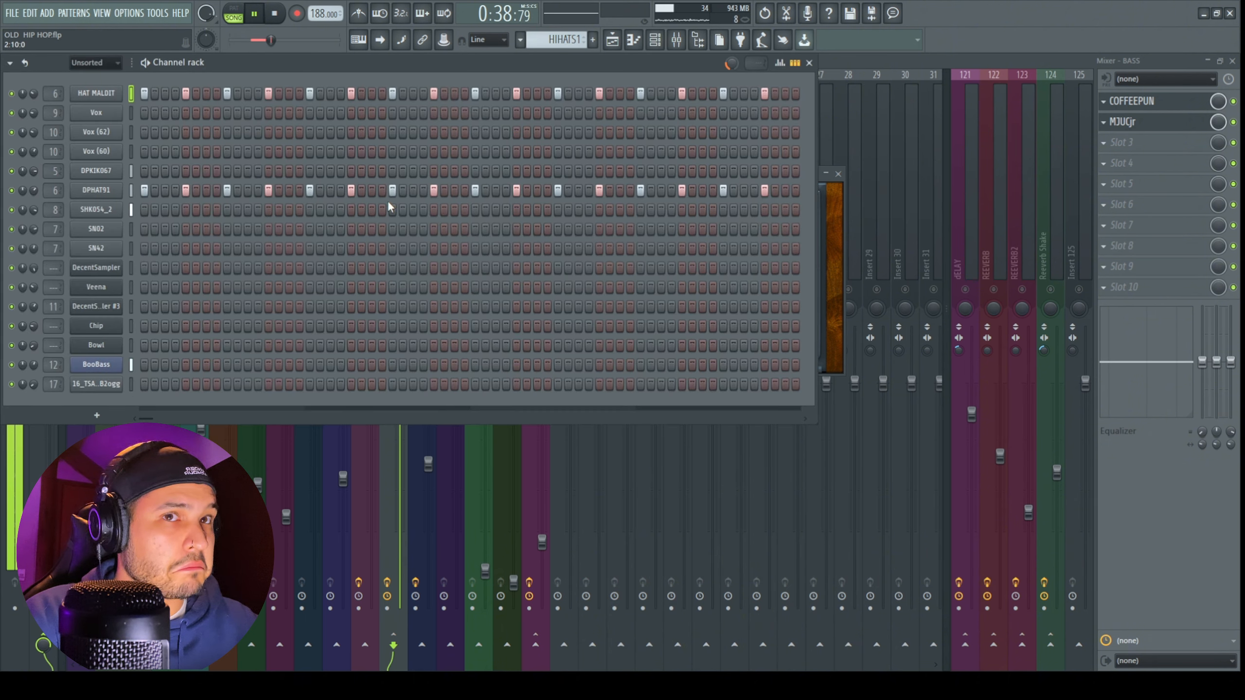
pyautogui.click(104, 369)
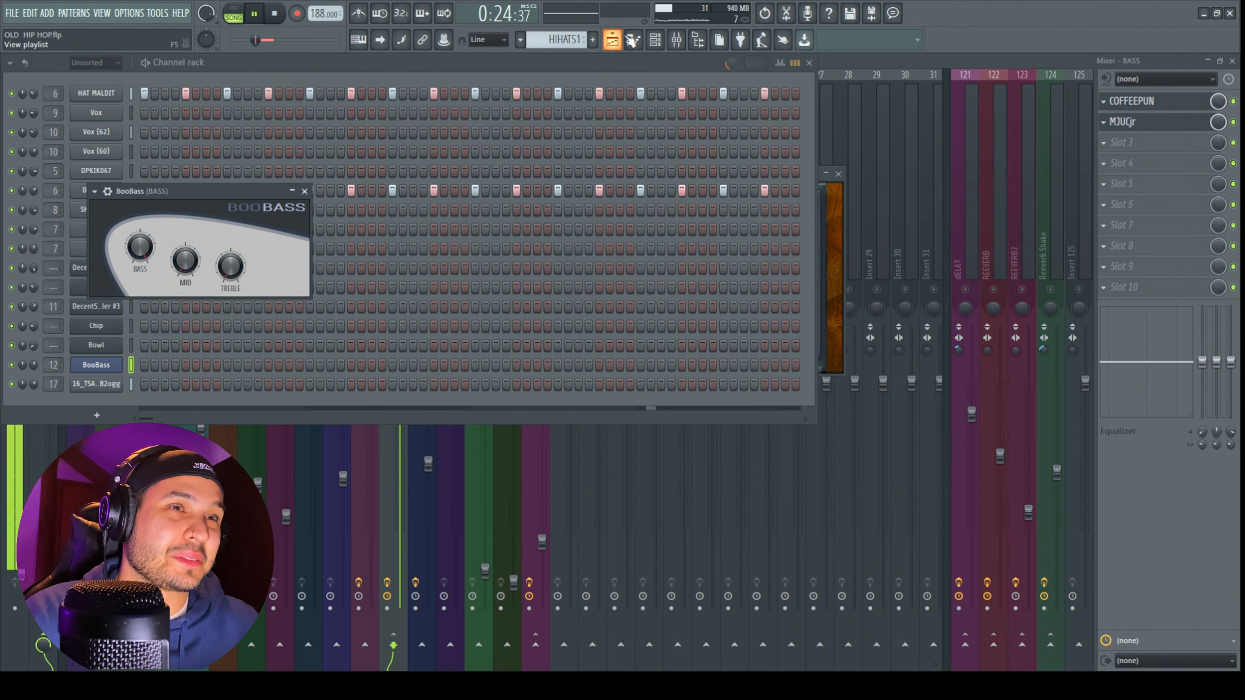
pyautogui.click(686, 44)
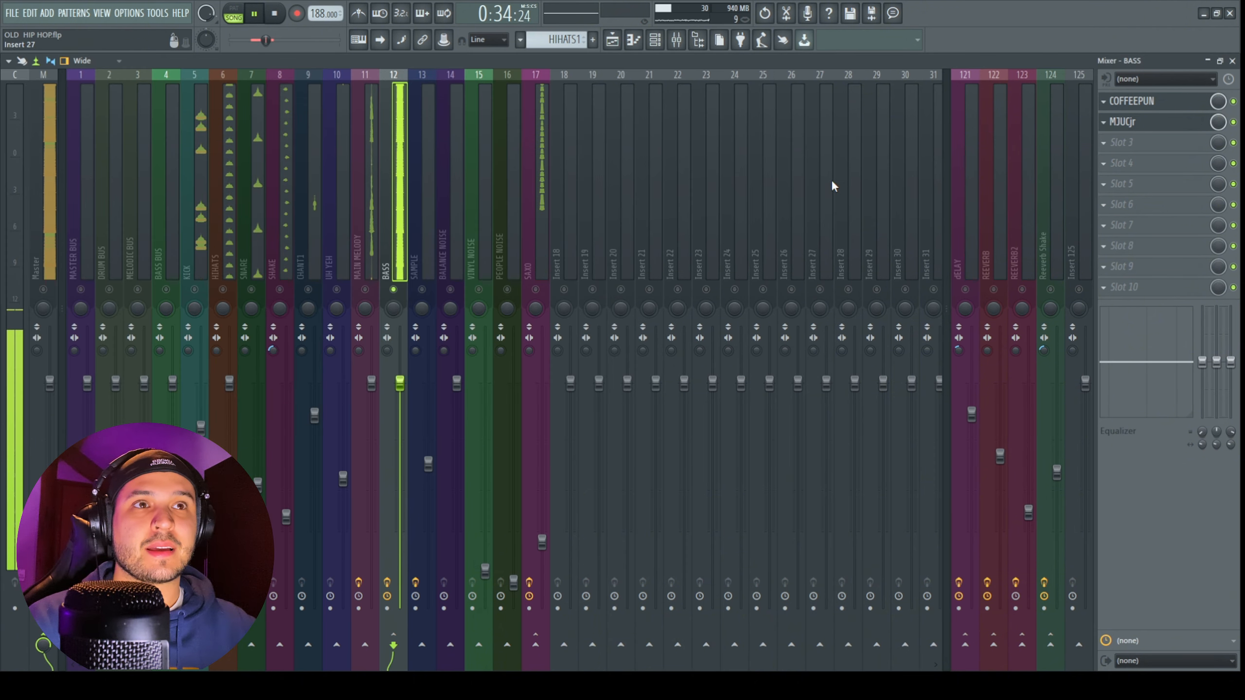
# Step: Bypass and re-enable MJUCjr and COFFEEPUN on the BASS track to compare the processed and unprocessed sound
pyautogui.click(1234, 123)
pyautogui.click(1234, 102)
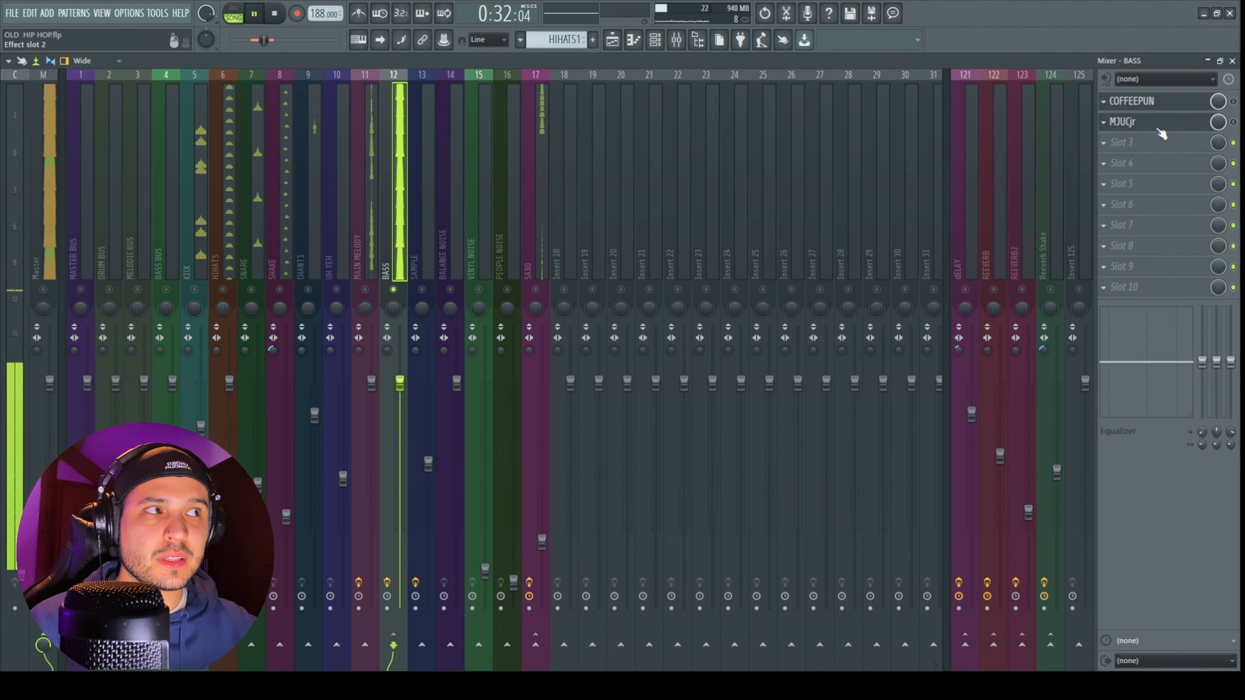
pyautogui.scroll(-1, 1160, 126)
pyautogui.moveTo(1149, 104); pyautogui.dragTo(1137, 120)
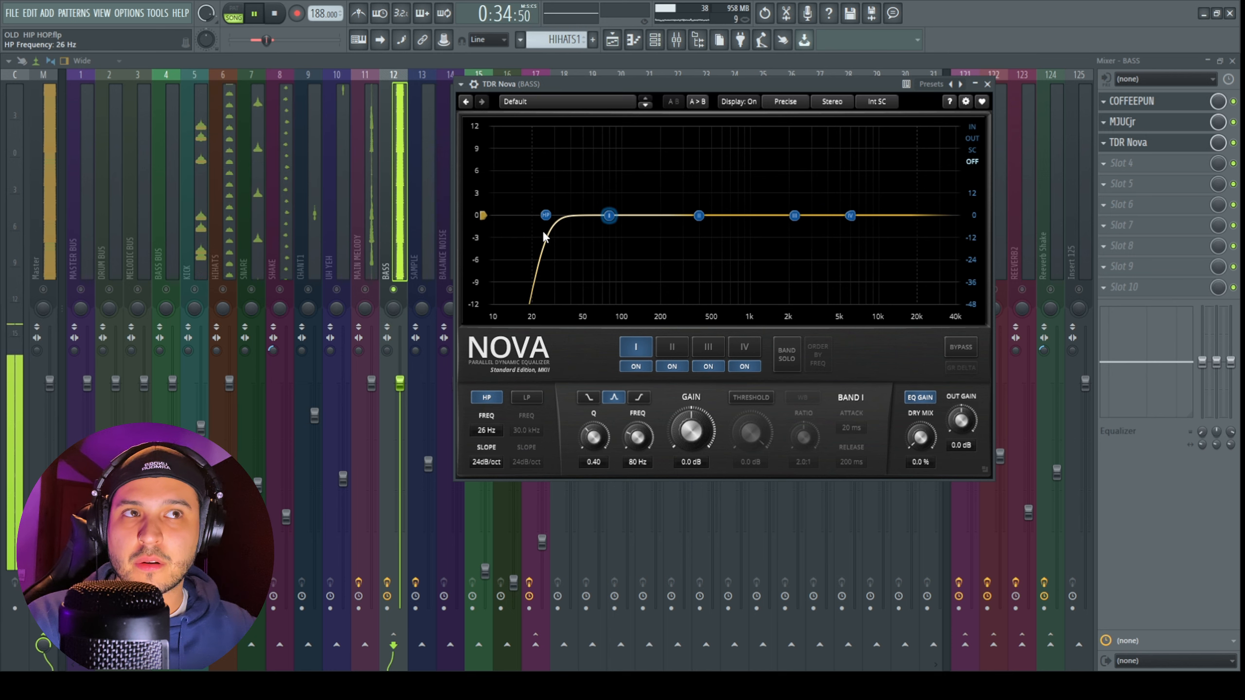
# Step: Set the high-pass filter in the BASS track's TDR Nova to 21 Hz at 24 dB/oct and turn off EQ Gain
pyautogui.click(544, 219)
pyautogui.scroll(2, 545, 220)
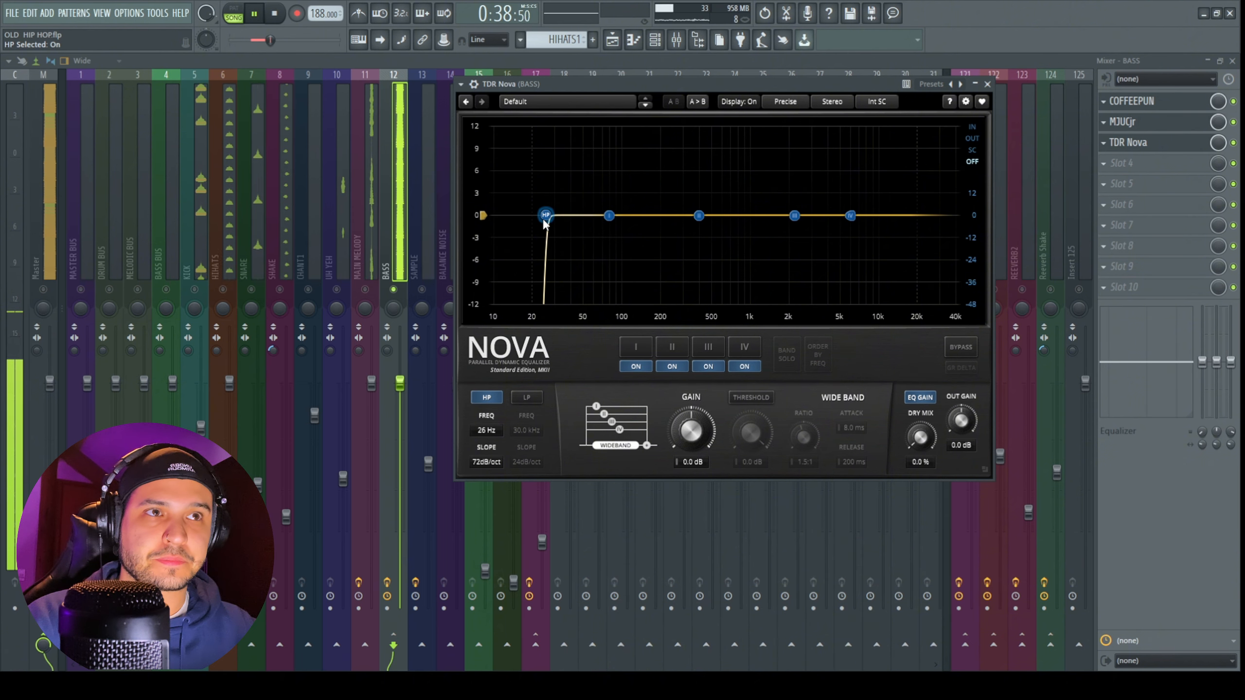
pyautogui.scroll(-2, 545, 219)
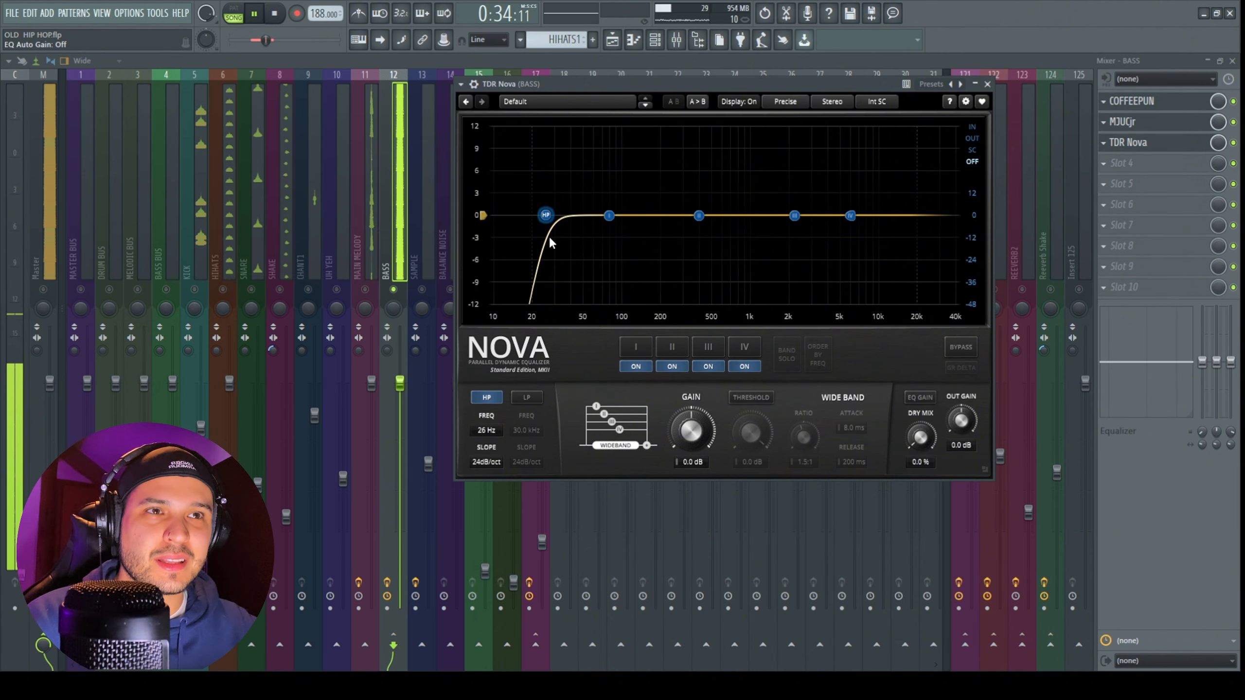
pyautogui.moveTo(547, 215); pyautogui.dragTo(535, 219)
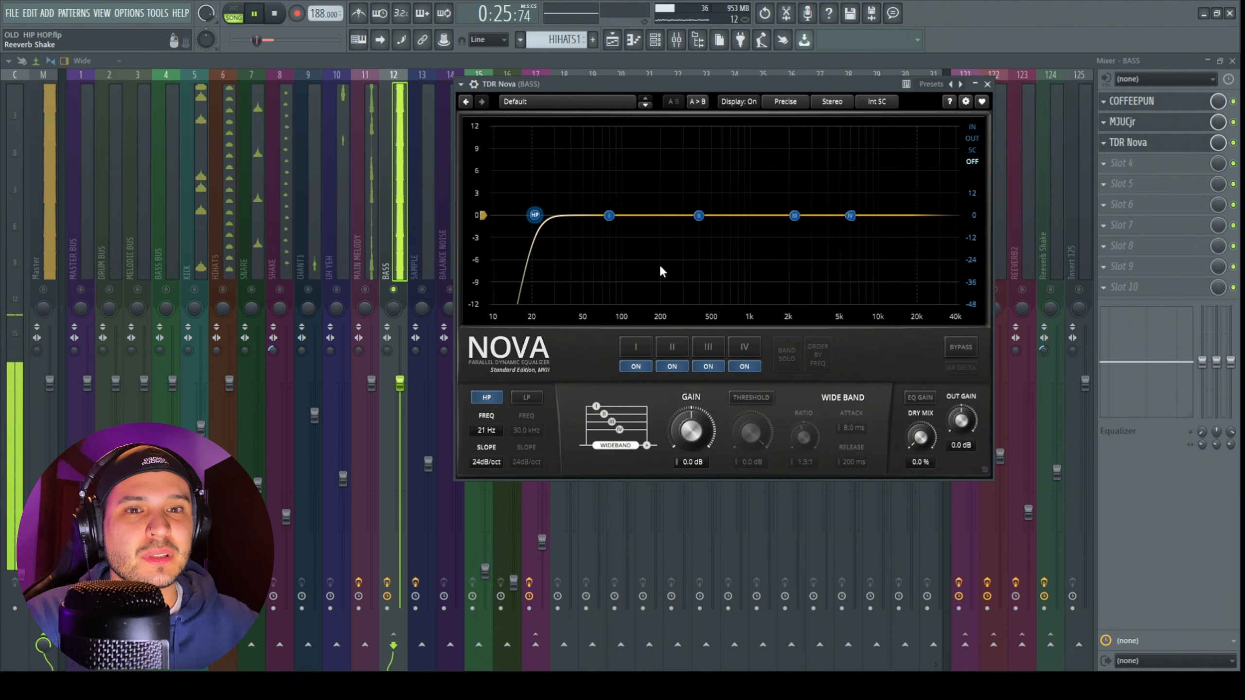
# Step: Make TDR Nova's band I dynamic at 76 Hz with a 2.9:1 ratio and -16.1 dB threshold, and raise its Q
pyautogui.moveTo(613, 219); pyautogui.dragTo(589, 224)
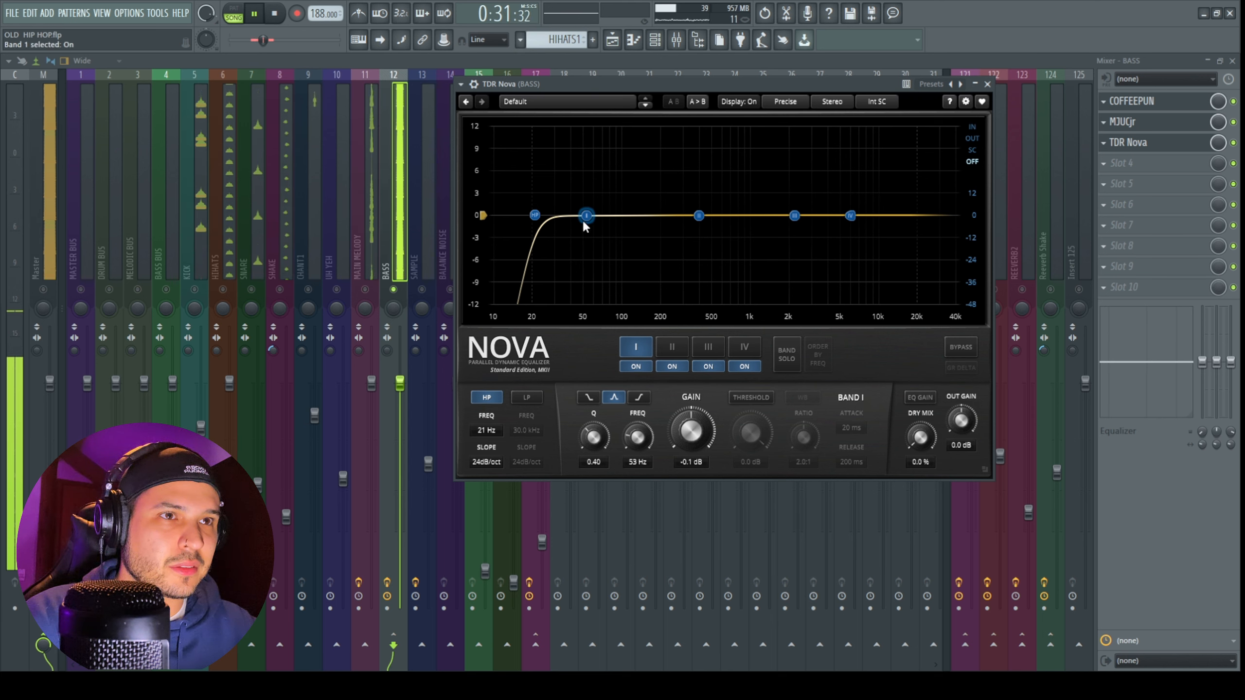
pyautogui.moveTo(587, 216); pyautogui.dragTo(606, 216)
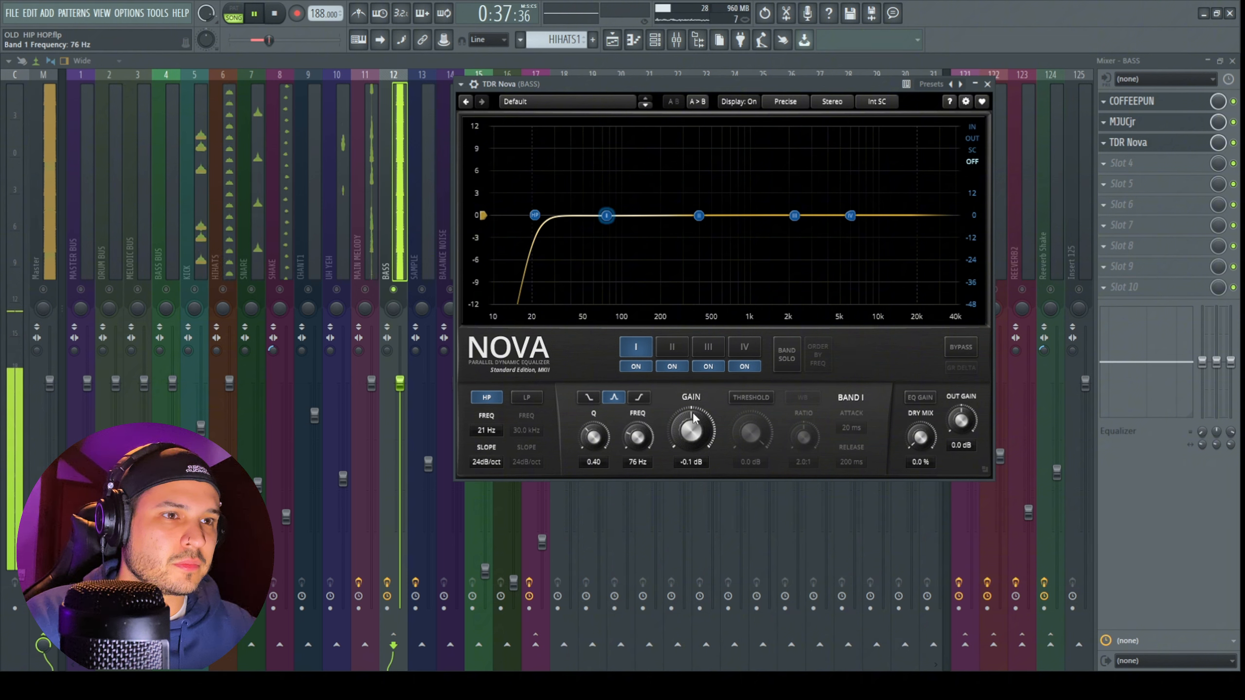
pyautogui.click(746, 397)
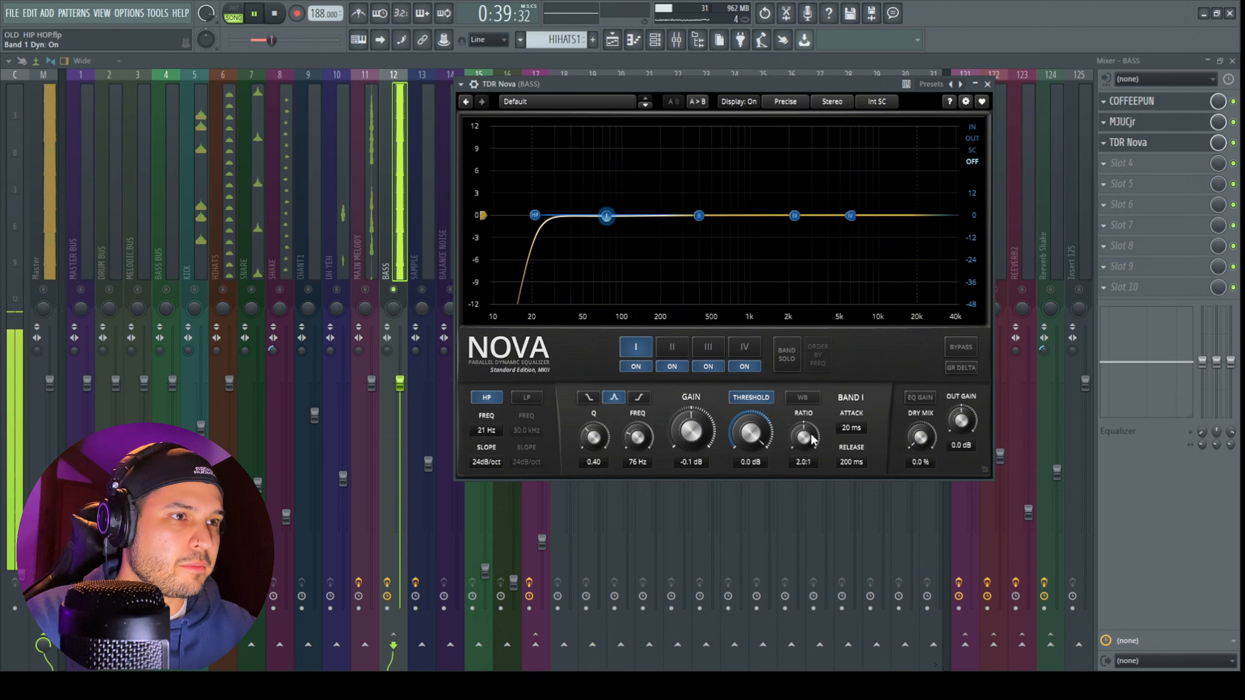
pyautogui.moveTo(803, 437); pyautogui.dragTo(752, 466)
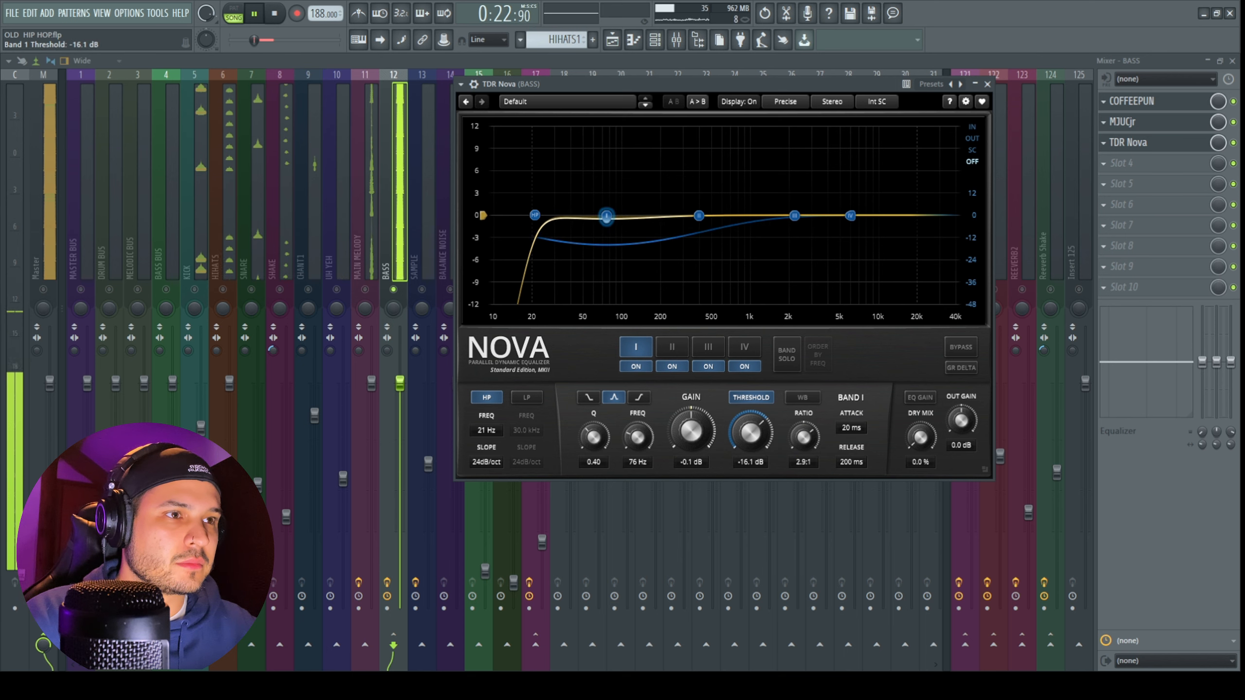
pyautogui.moveTo(593, 436); pyautogui.dragTo(594, 412)
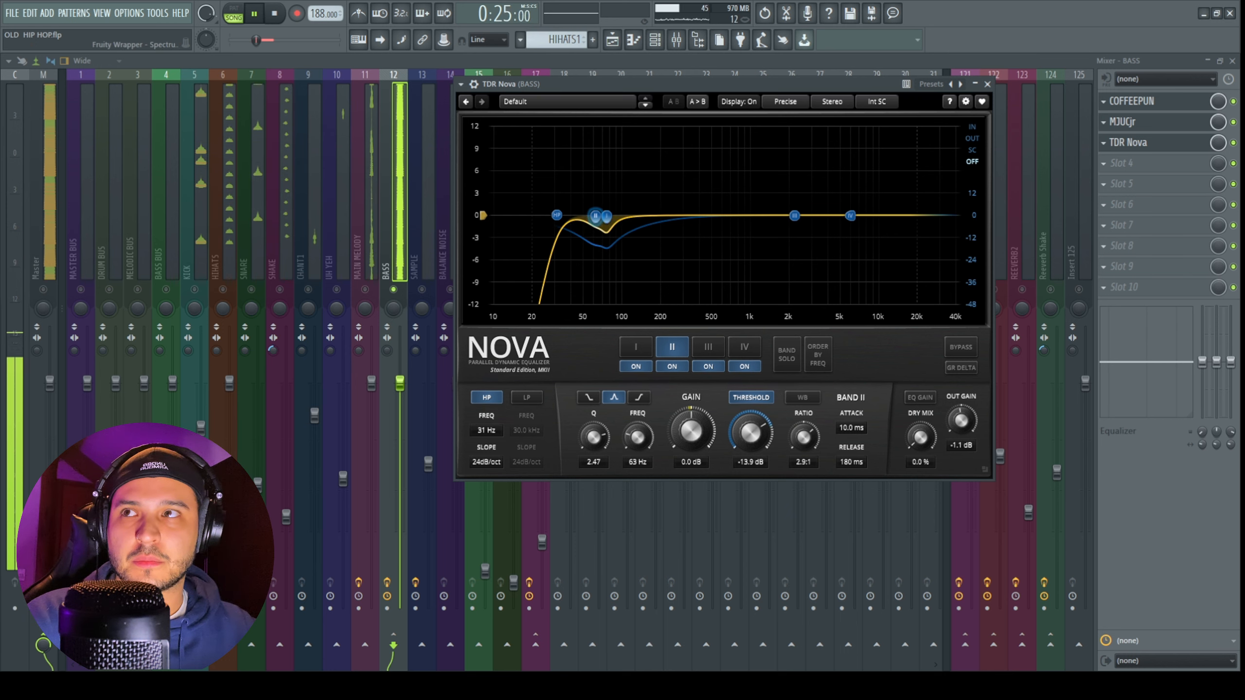
# Step: Examine the low end of the bass in the Master track's SpectrumAnalyzer
pyautogui.click(43, 196)
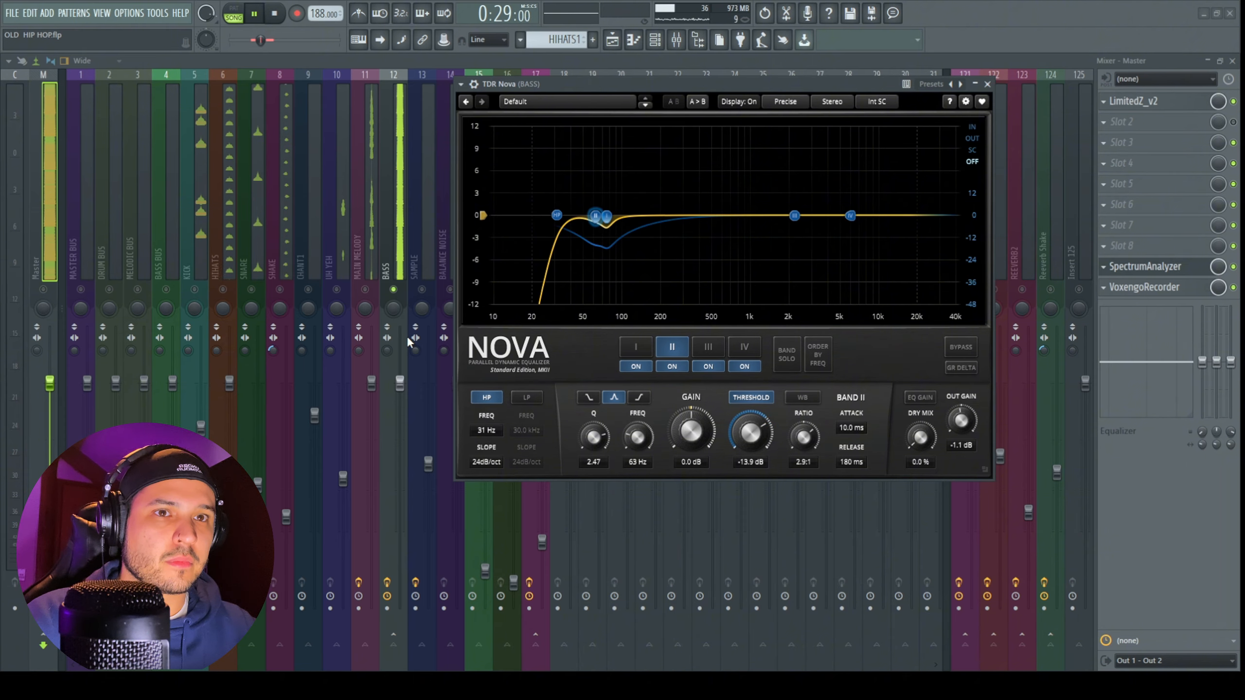
pyautogui.click(1144, 267)
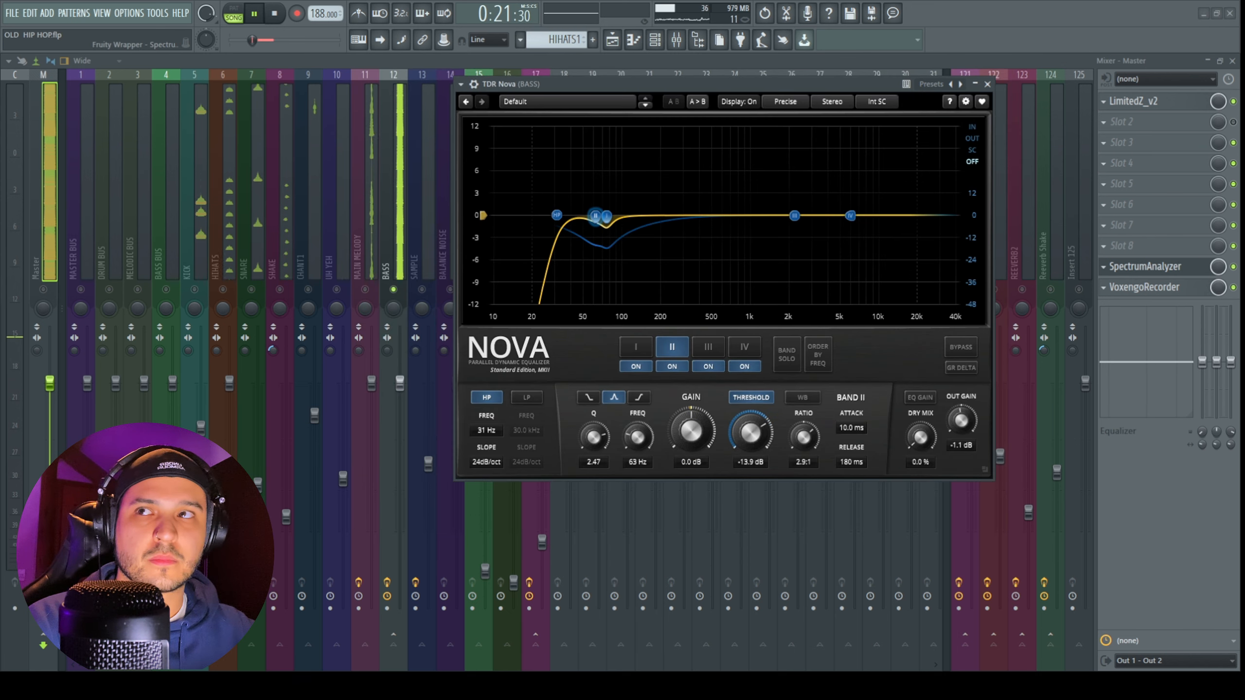
# Step: Set band III of the BASS track's TDR Nova to 45 Hz with a Q of 1.91, boost it slightly and trim the output gain
pyautogui.click(795, 216)
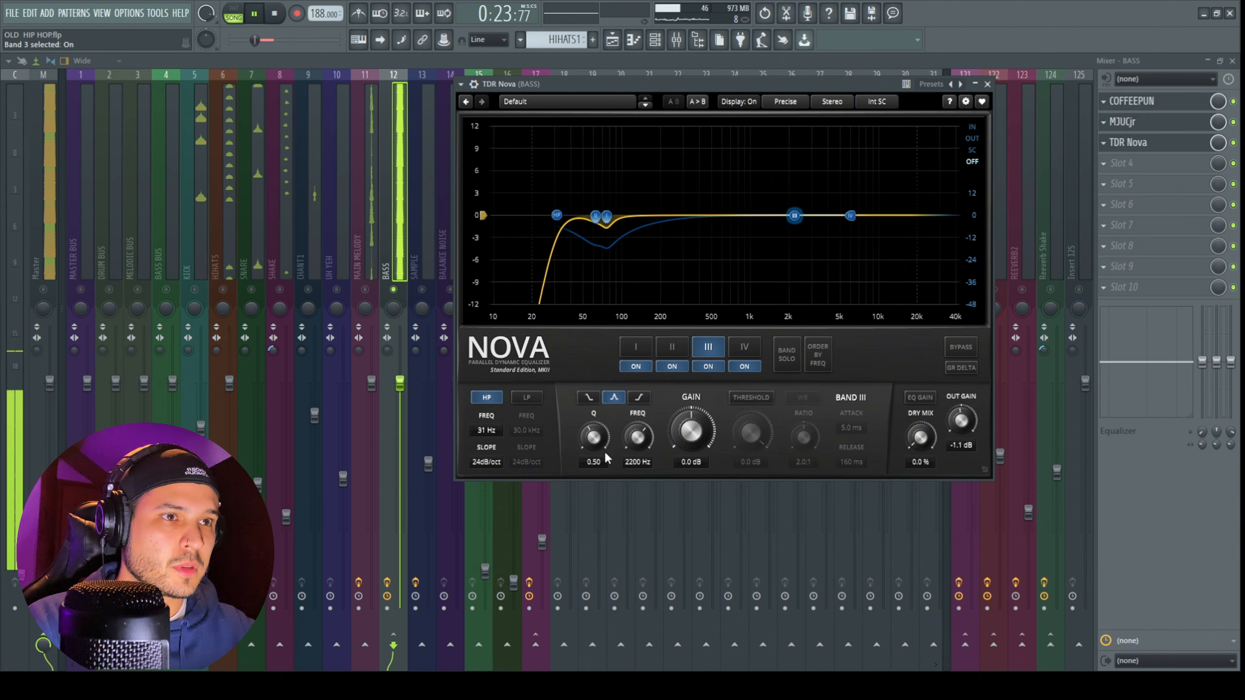
pyautogui.doubleClick(641, 462)
pyautogui.write('45')
pyautogui.press('Return')
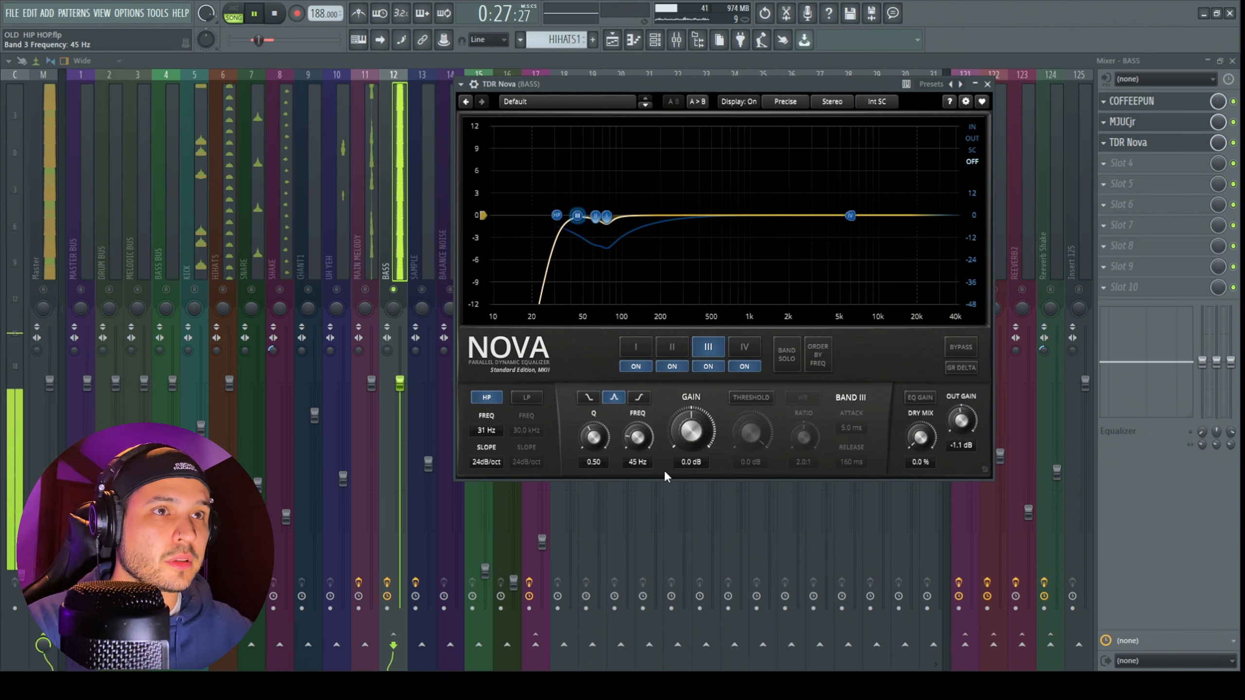
pyautogui.moveTo(598, 440); pyautogui.dragTo(597, 402)
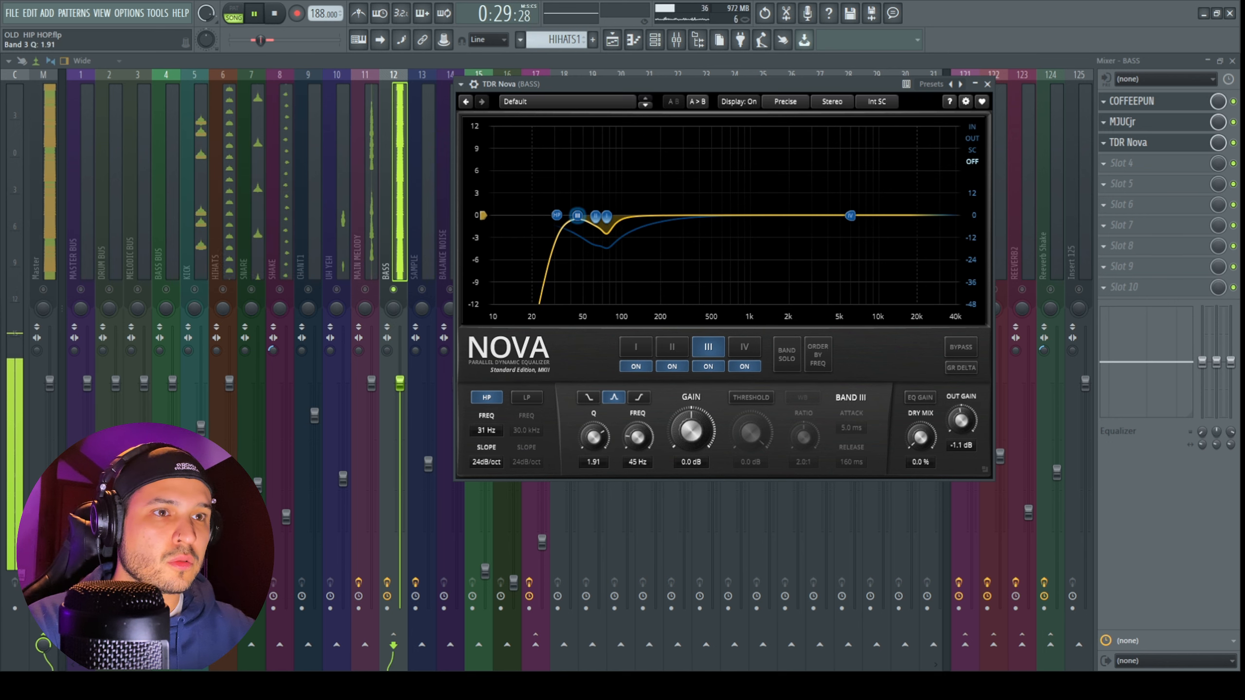
pyautogui.moveTo(701, 434); pyautogui.dragTo(701, 430)
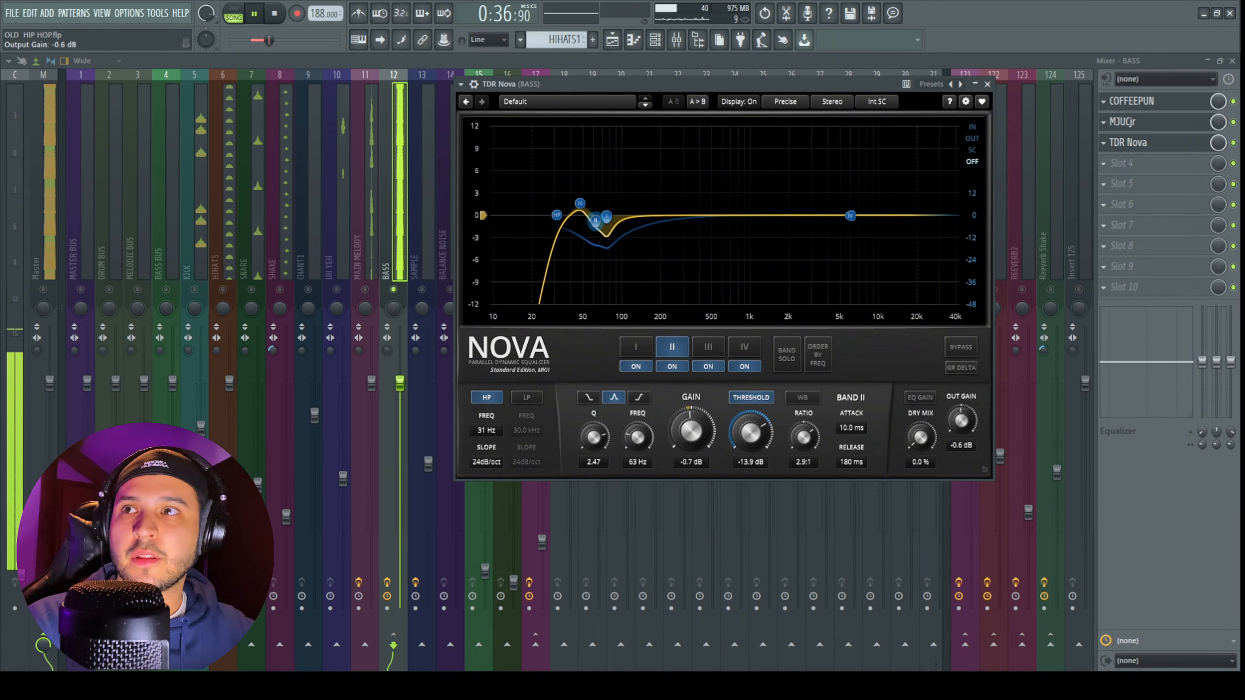
pyautogui.moveTo(962, 420); pyautogui.dragTo(962, 418)
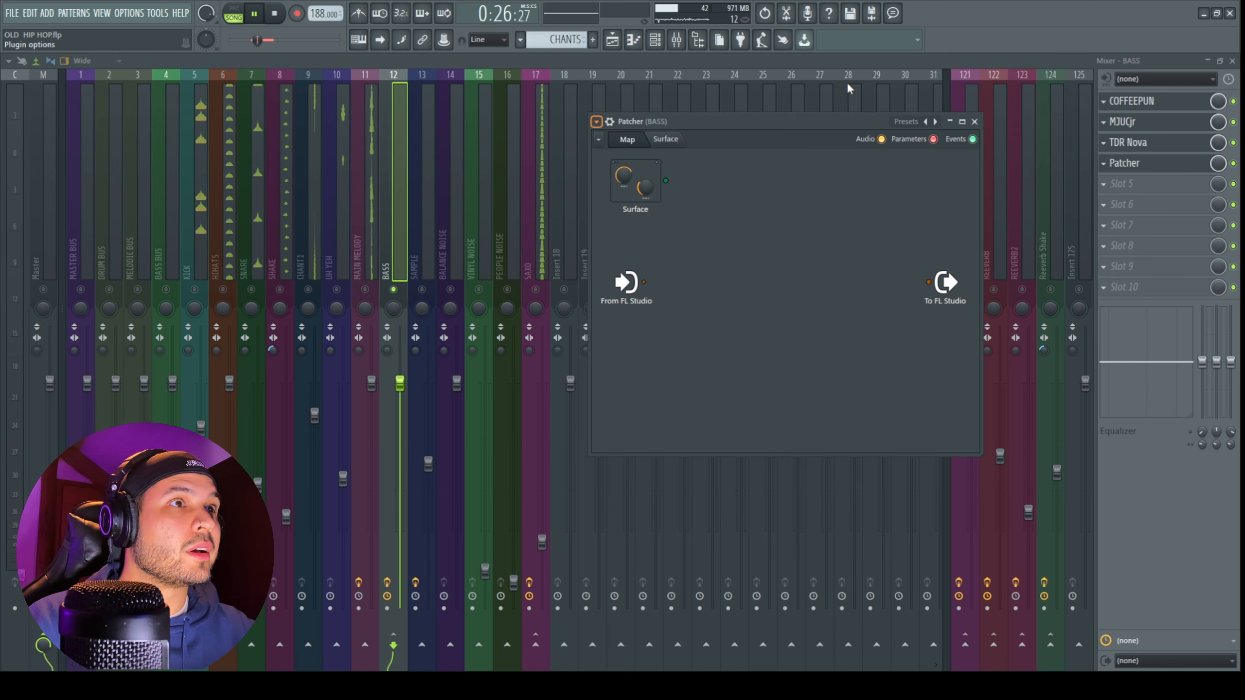
# Step: Build a parallel chain in the BASS track's Patcher with two Maximus units, Tape Bus, TREQ and COFFEEPUN
pyautogui.click(843, 97)
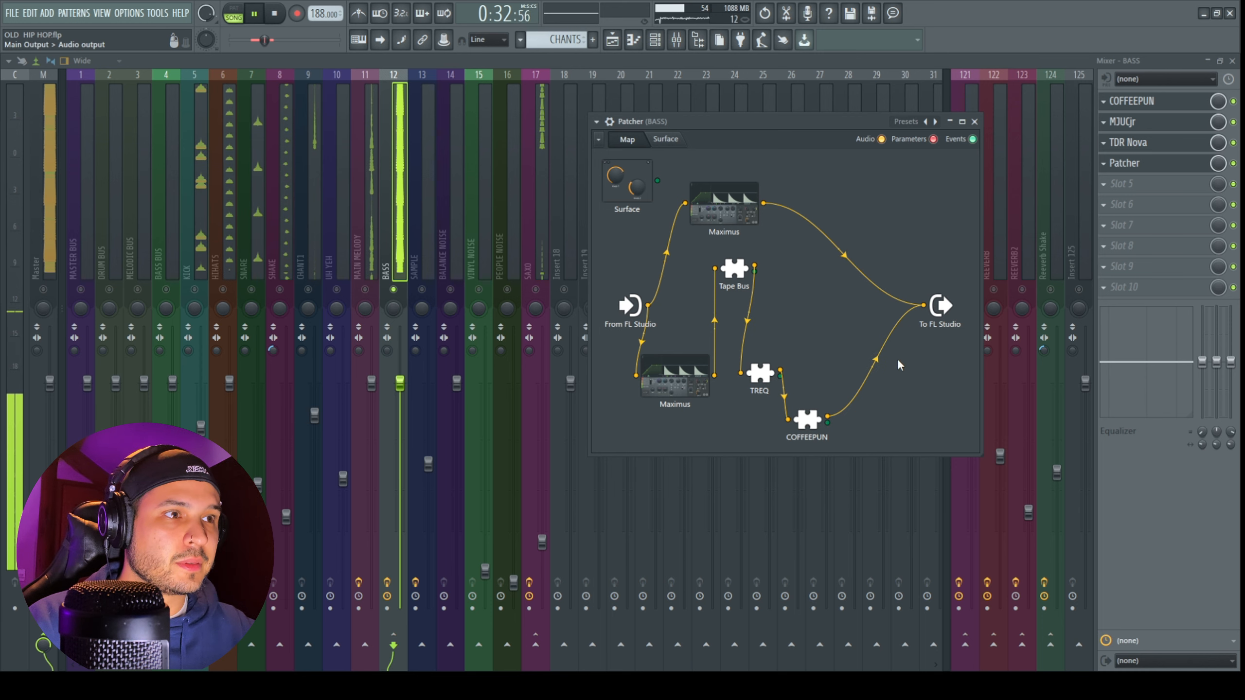
pyautogui.click(846, 253)
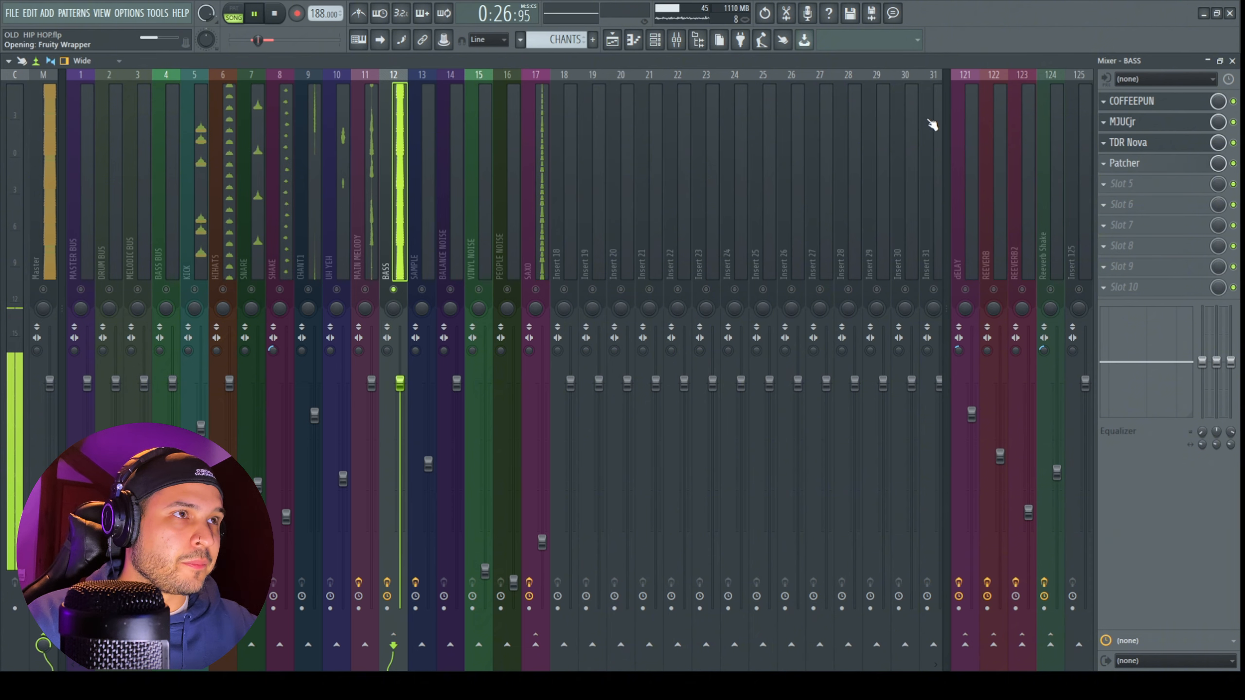
# Step: Cut band II by about 5 dB near 300 Hz in the second TDR Nova on the BASS track and narrow its bandwidth
pyautogui.moveTo(464, 222); pyautogui.dragTo(724, 123)
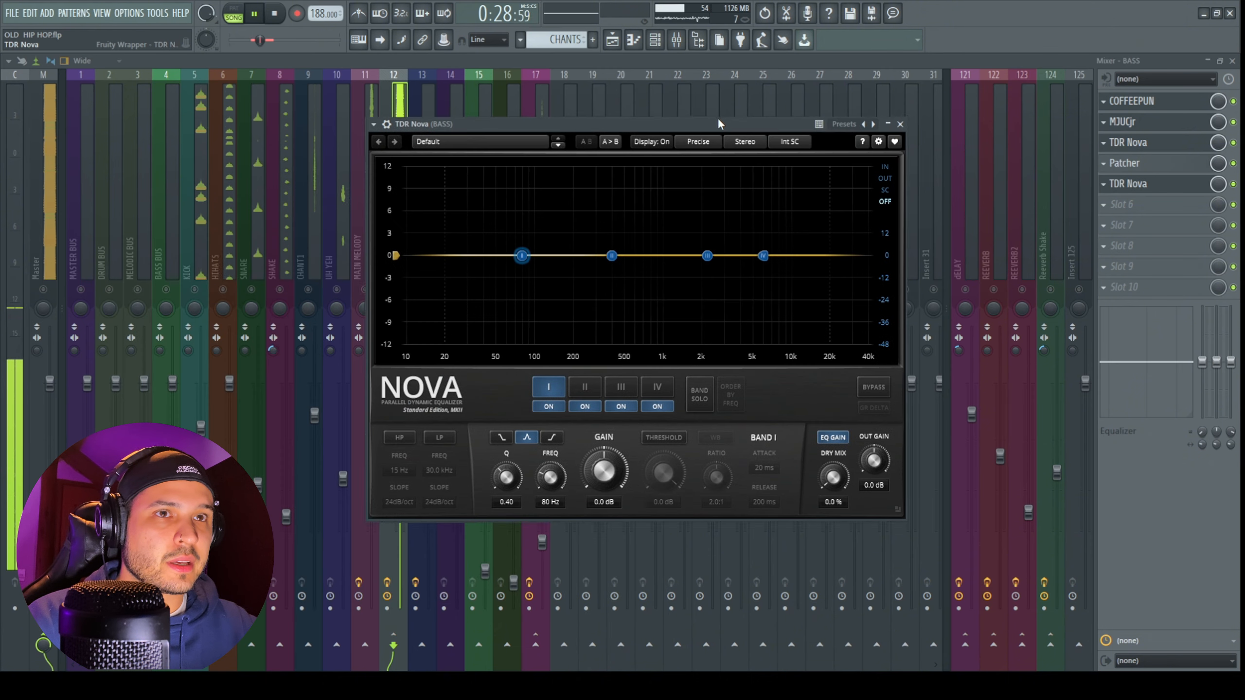
pyautogui.moveTo(612, 257); pyautogui.dragTo(599, 296)
pyautogui.scroll(3, 574, 293)
pyautogui.scroll(3, 600, 296)
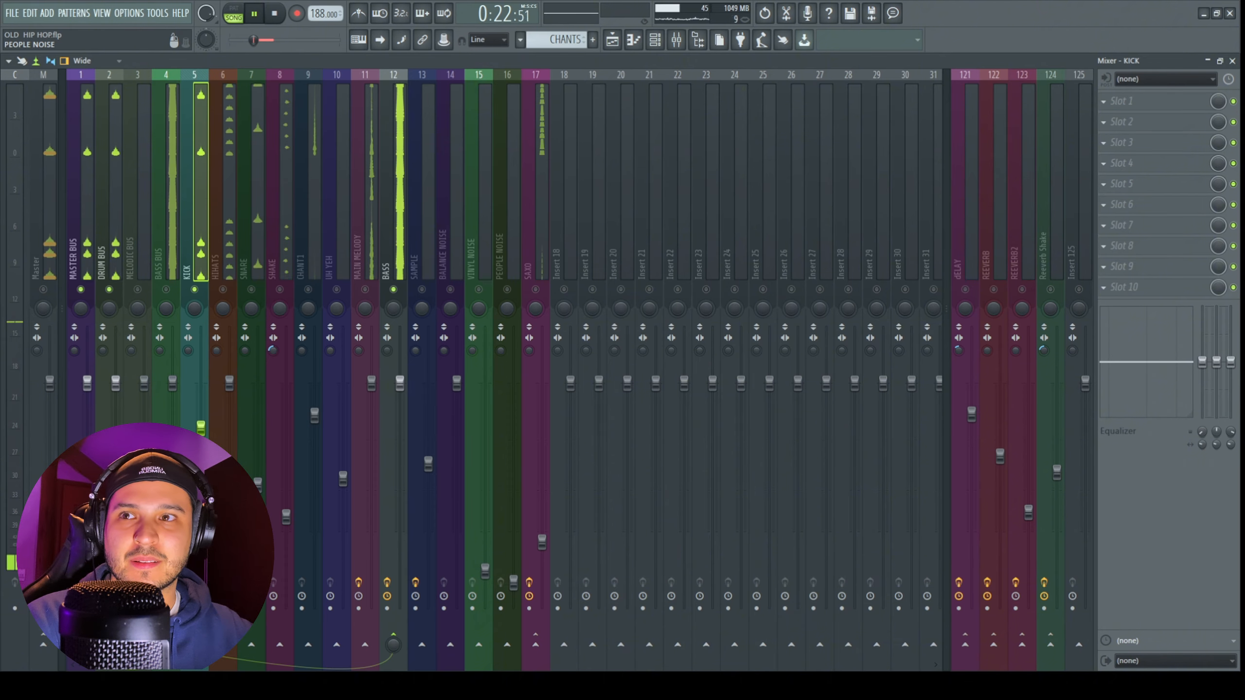
# Step: Examine the kick's frequency content against the bass in the Master track's SpectrumAnalyzer
pyautogui.click(49, 218)
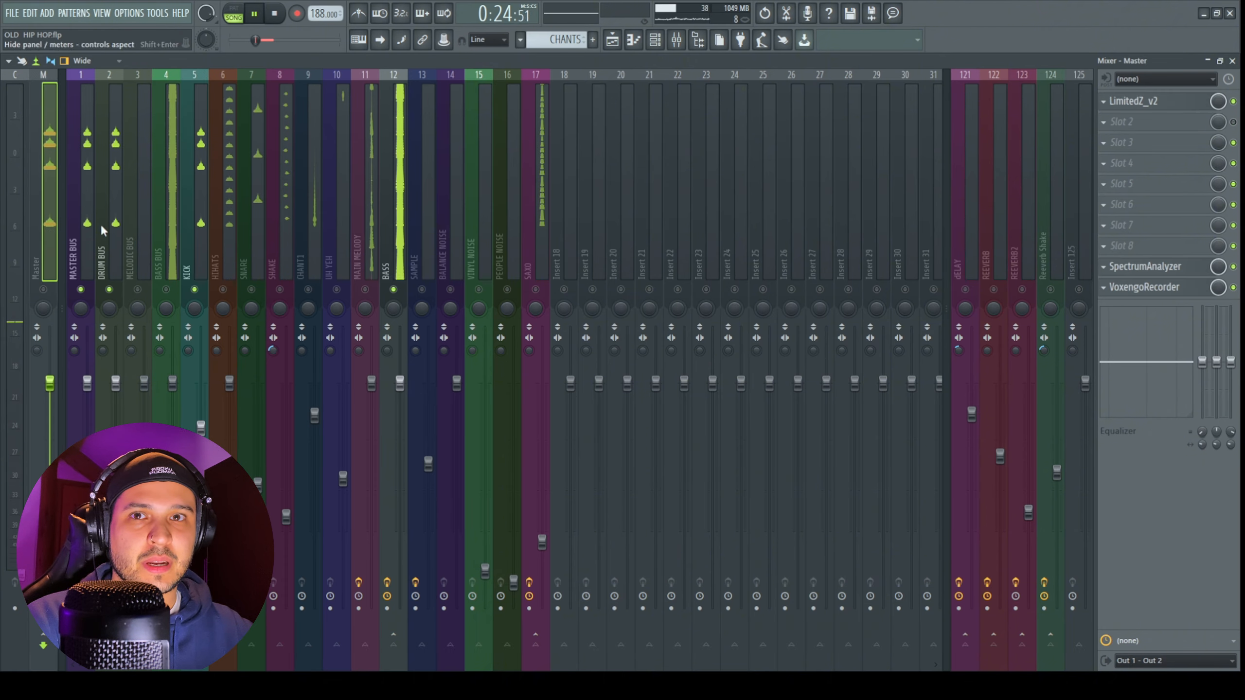
pyautogui.click(1167, 268)
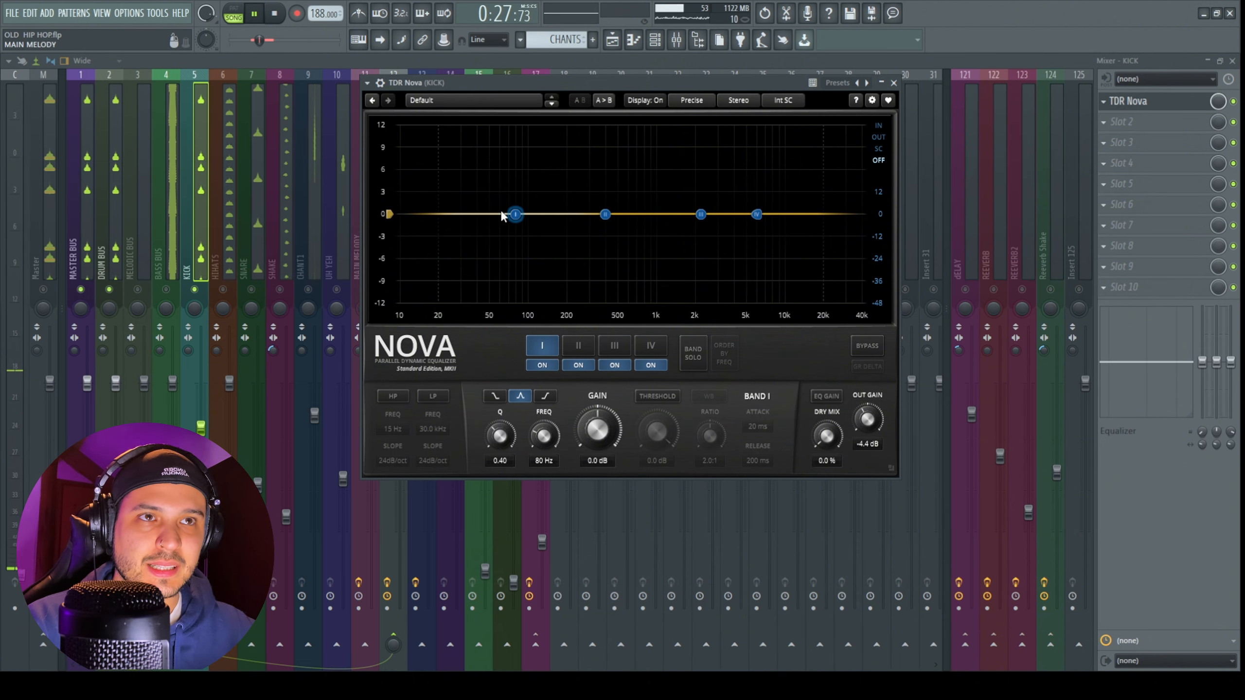
# Step: Shape the KICK track in TDR Nova with a 24 Hz high-pass, a 7.2 dB boost at 105 Hz and a band II cut near 55 Hz
pyautogui.moveTo(514, 220); pyautogui.dragTo(537, 206)
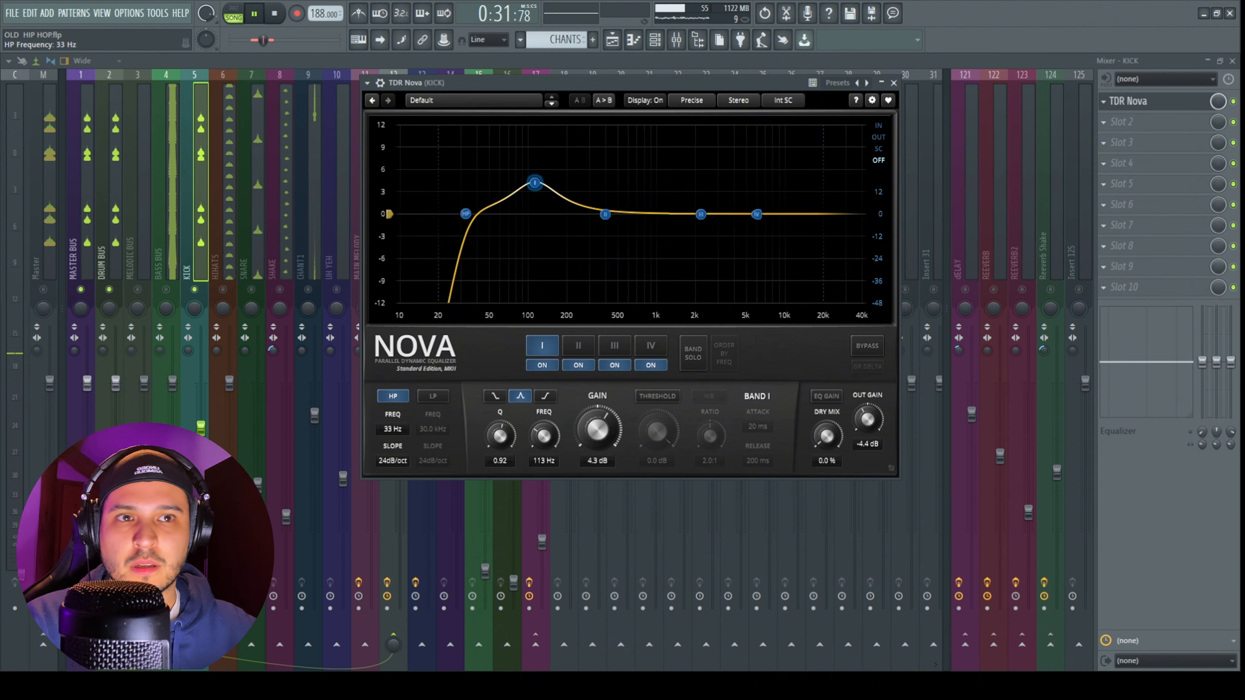
pyautogui.moveTo(465, 214); pyautogui.dragTo(462, 214)
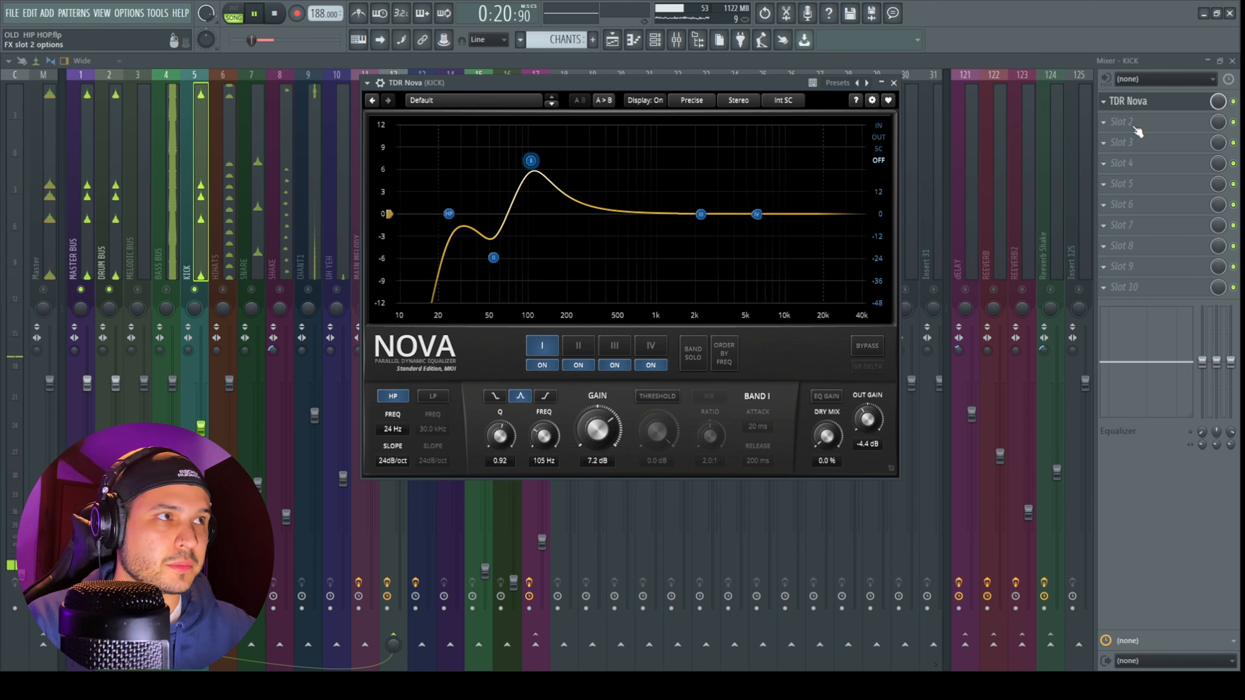
pyautogui.click(1136, 112)
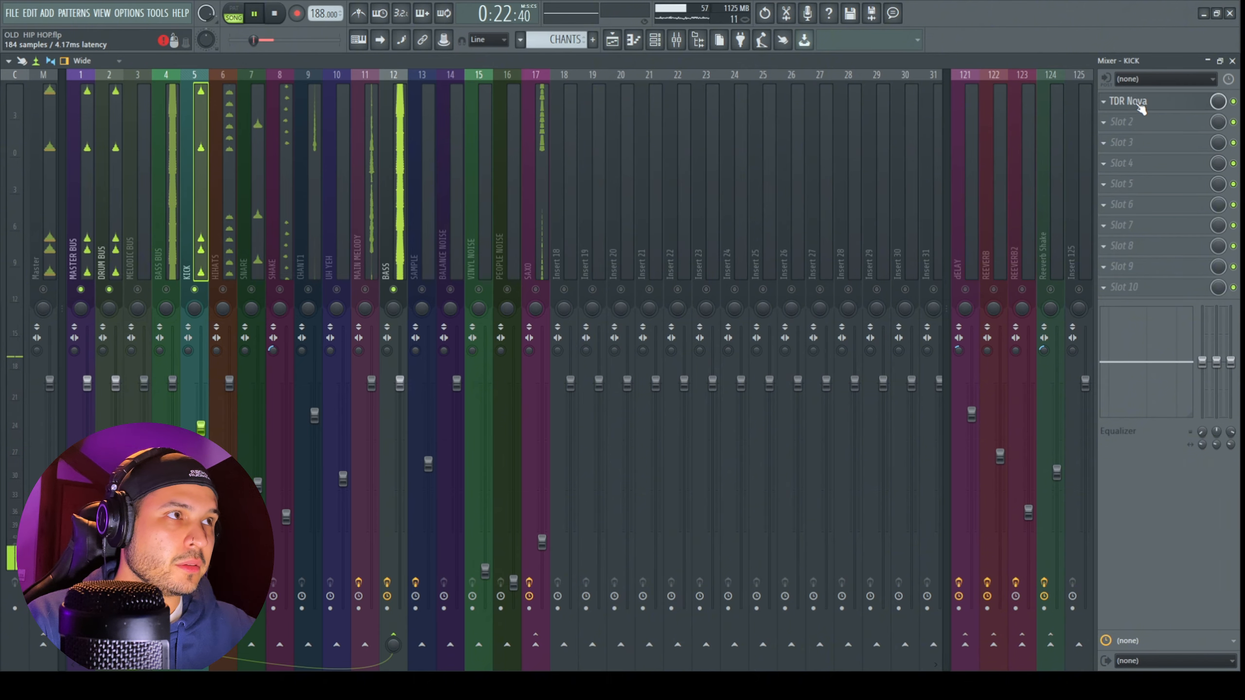
pyautogui.click(1140, 108)
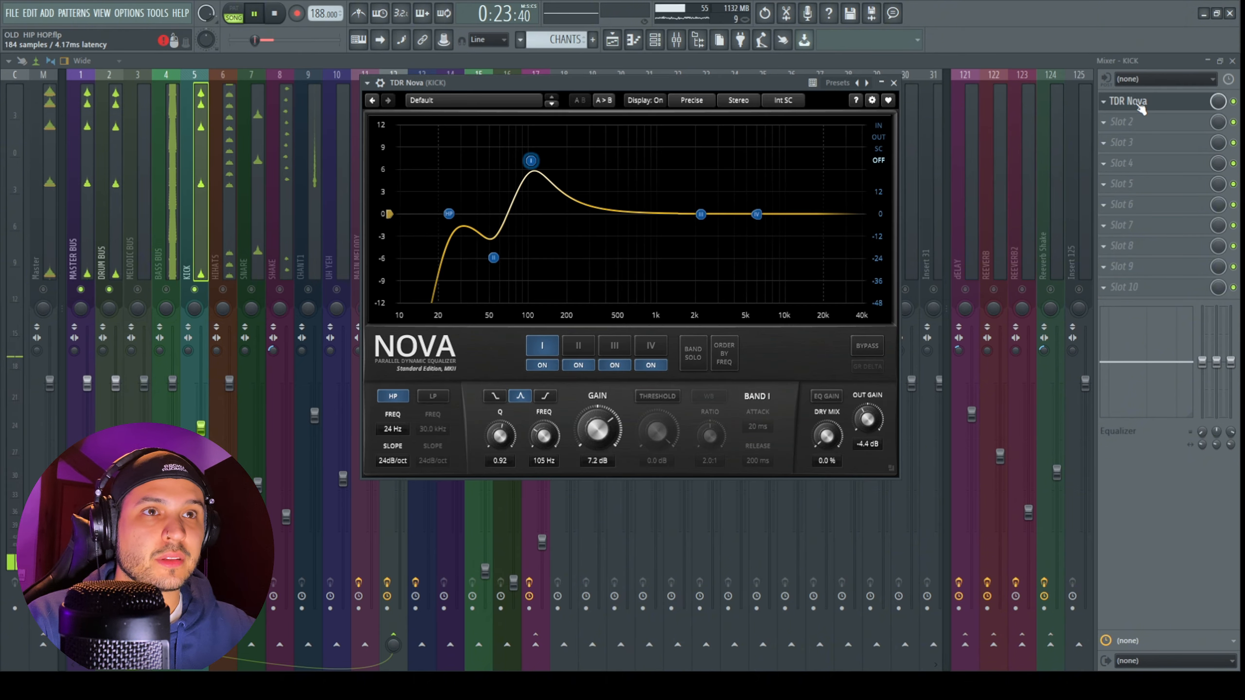
# Step: Add COFFEEPUN to slot 2 of the KICK track, raise its Cut and change its Low Cut Freq from the 200 position
pyautogui.click(1106, 125)
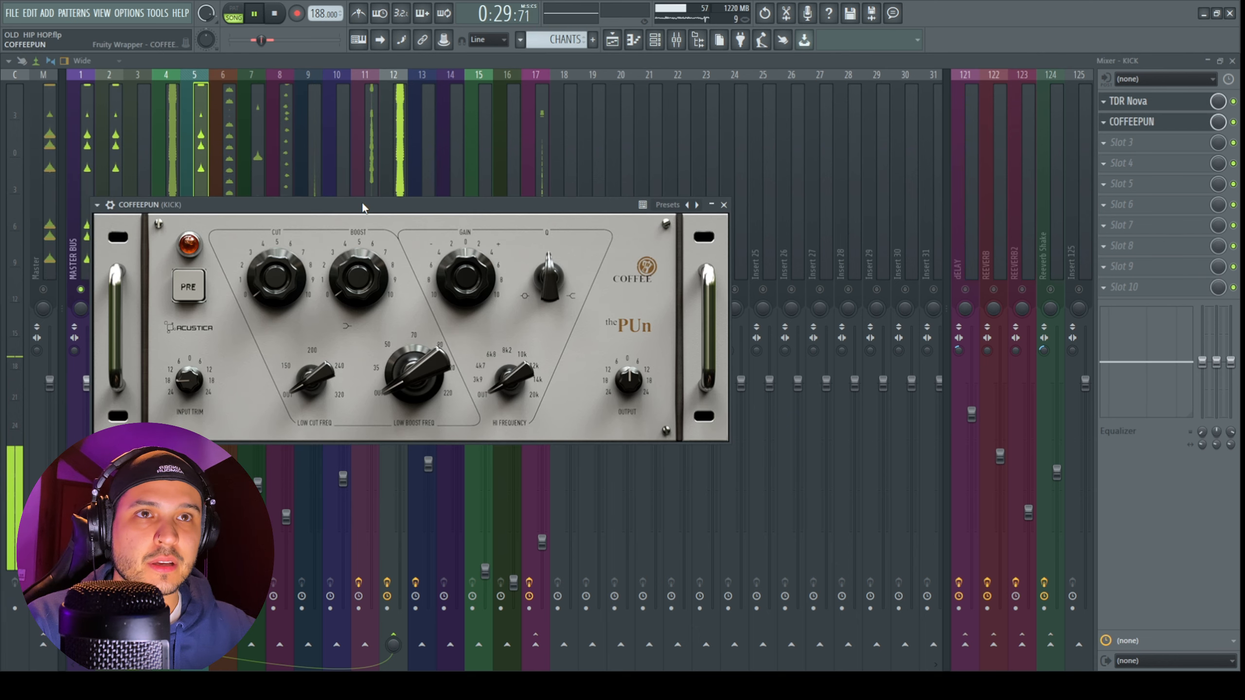
pyautogui.moveTo(363, 209); pyautogui.dragTo(622, 147)
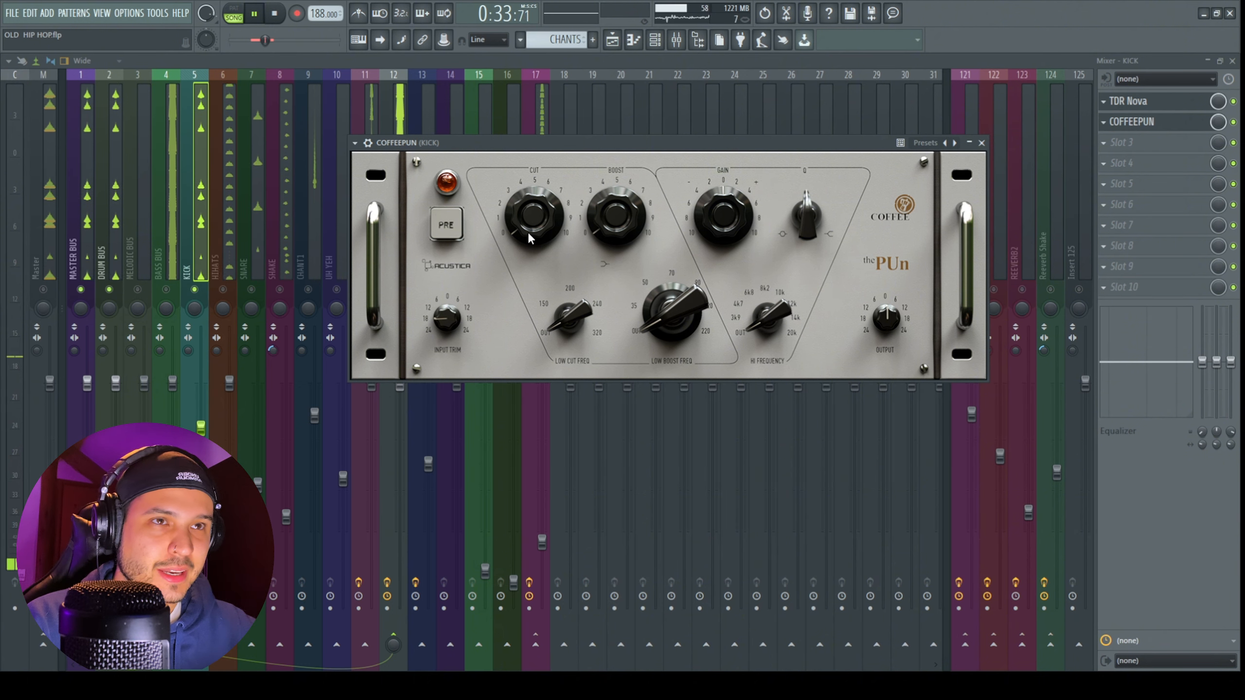
pyautogui.moveTo(566, 314); pyautogui.dragTo(563, 245)
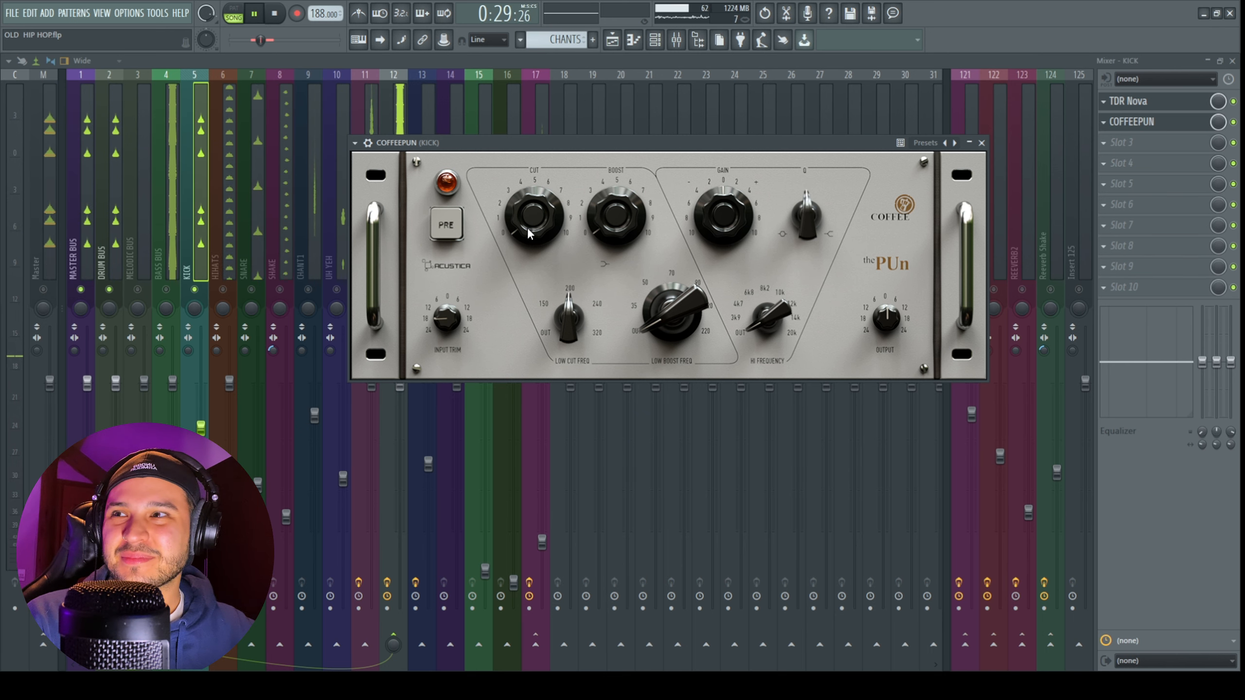
pyautogui.moveTo(570, 344); pyautogui.dragTo(527, 193)
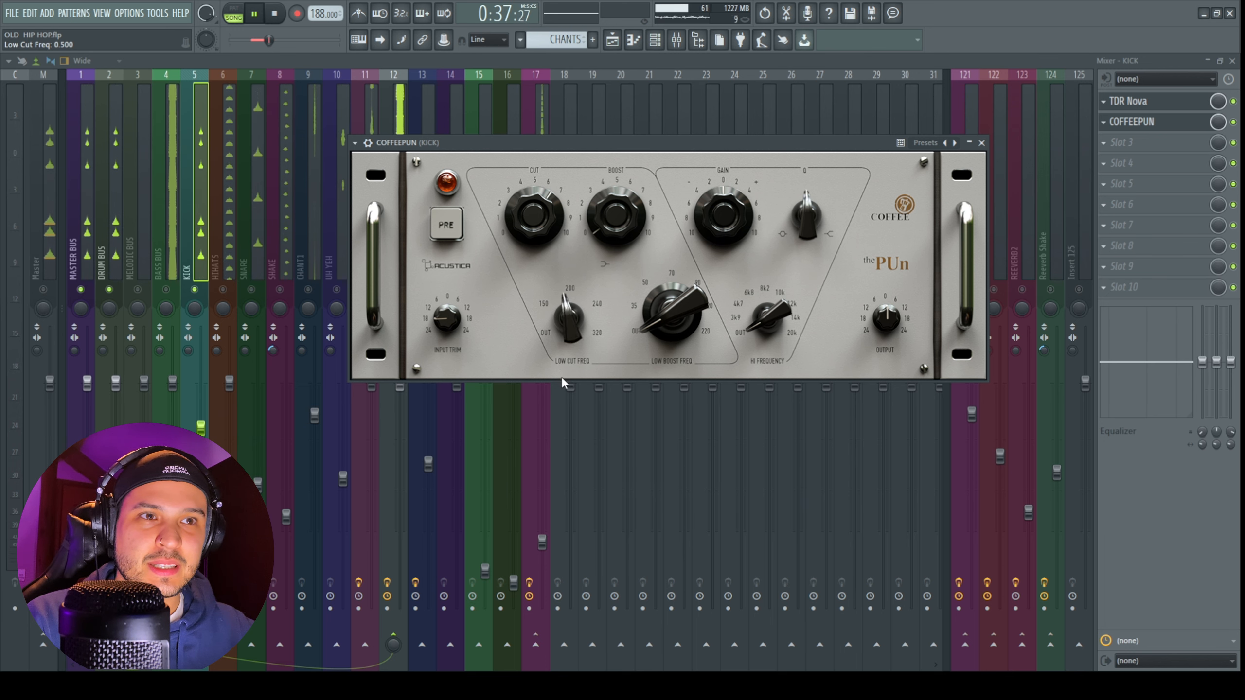
pyautogui.moveTo(570, 372); pyautogui.dragTo(570, 373)
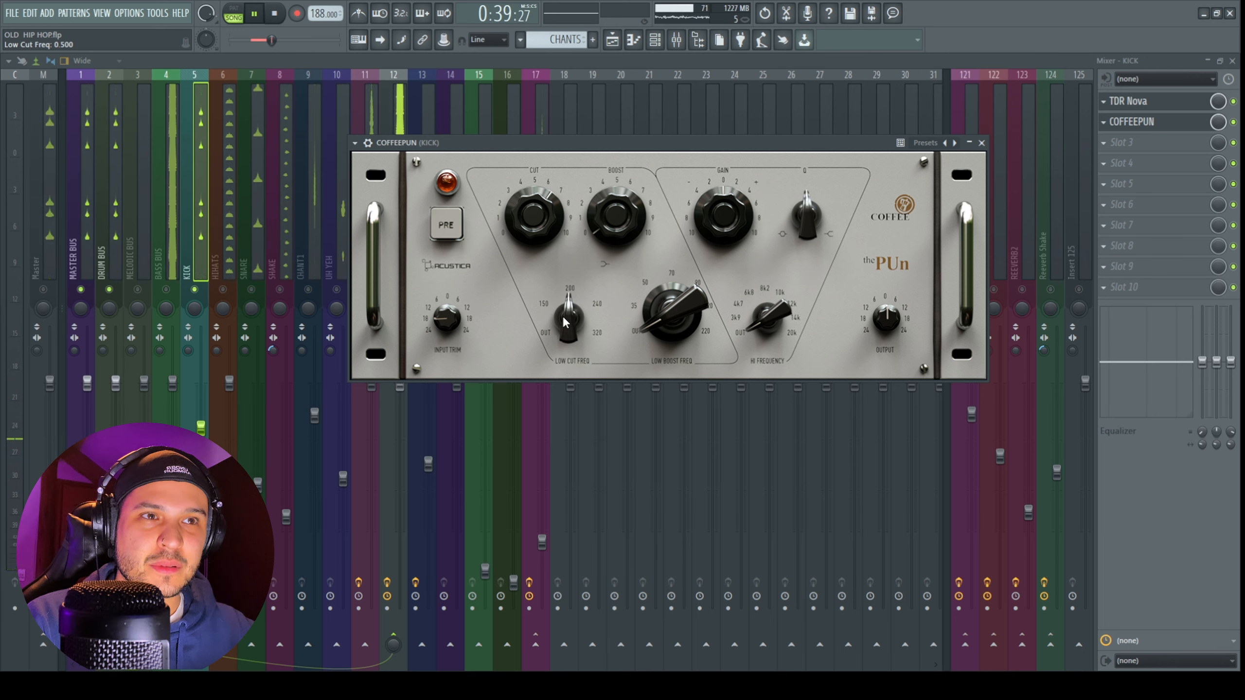
pyautogui.moveTo(570, 324); pyautogui.dragTo(580, 247)
# Step: Set Low Boost Freq to 0.833 in the KICK track's COFFEEPUN and raise its Boost to slightly above 1.6
pyautogui.moveTo(679, 329); pyautogui.dragTo(686, 236)
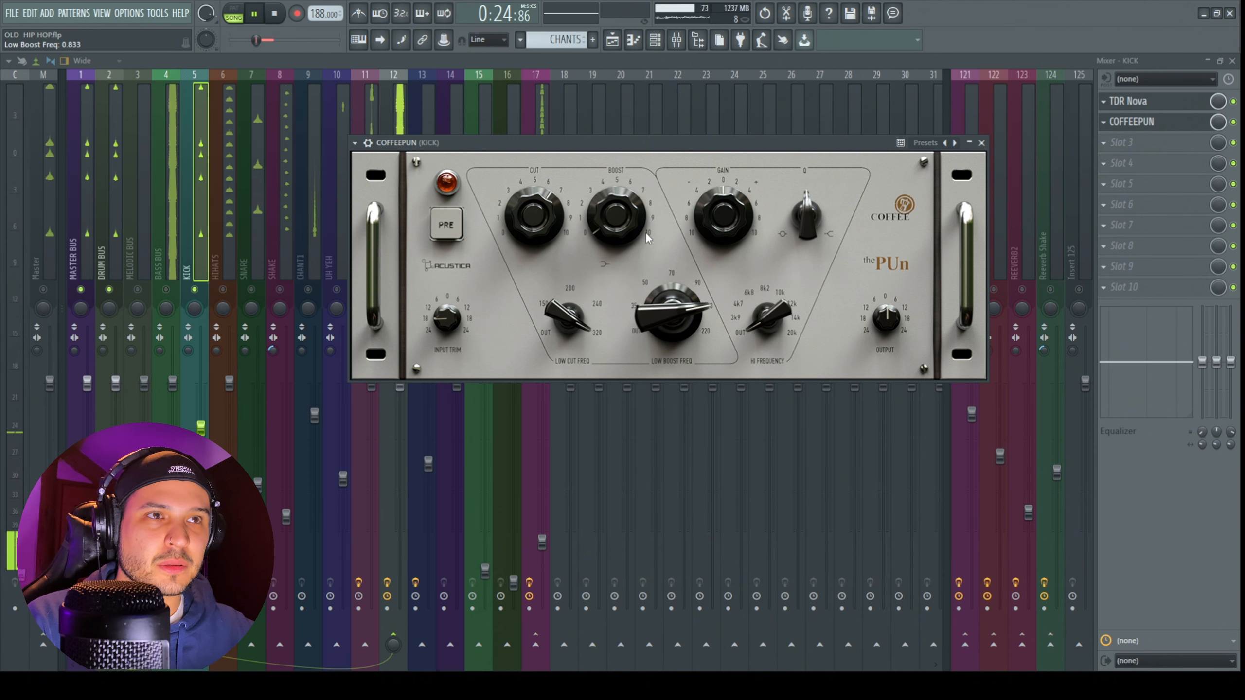
pyautogui.moveTo(601, 219); pyautogui.dragTo(603, 211)
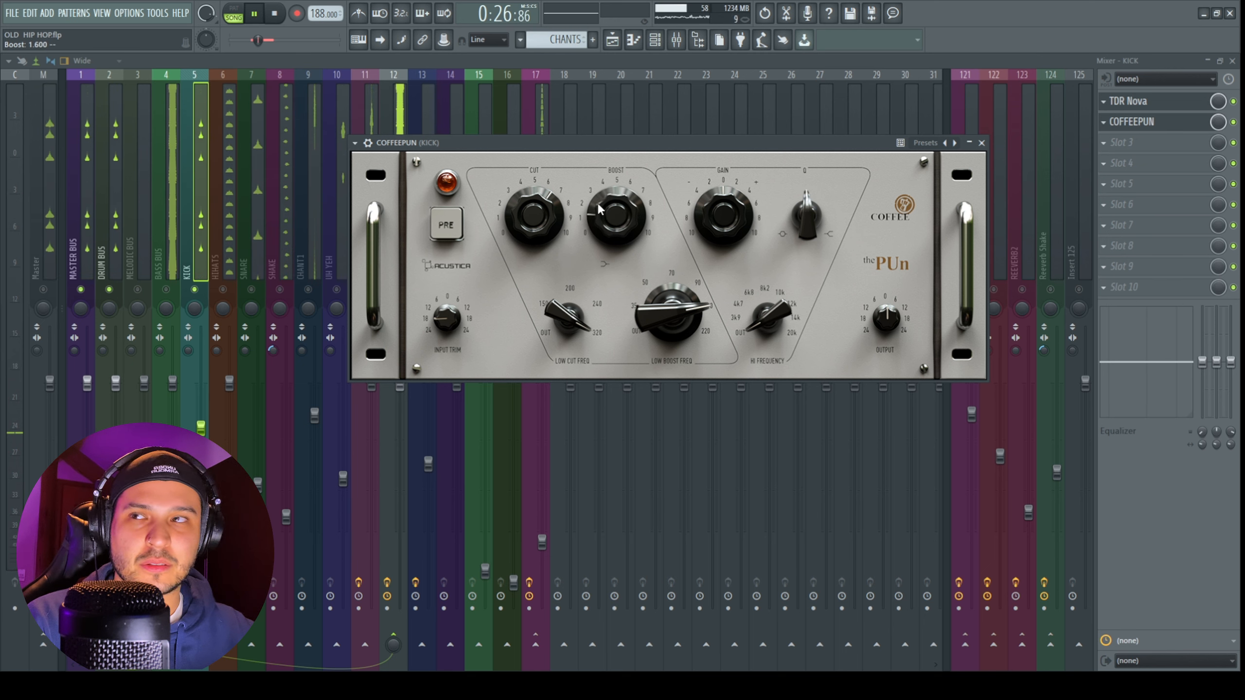
pyautogui.moveTo(603, 211); pyautogui.dragTo(604, 202)
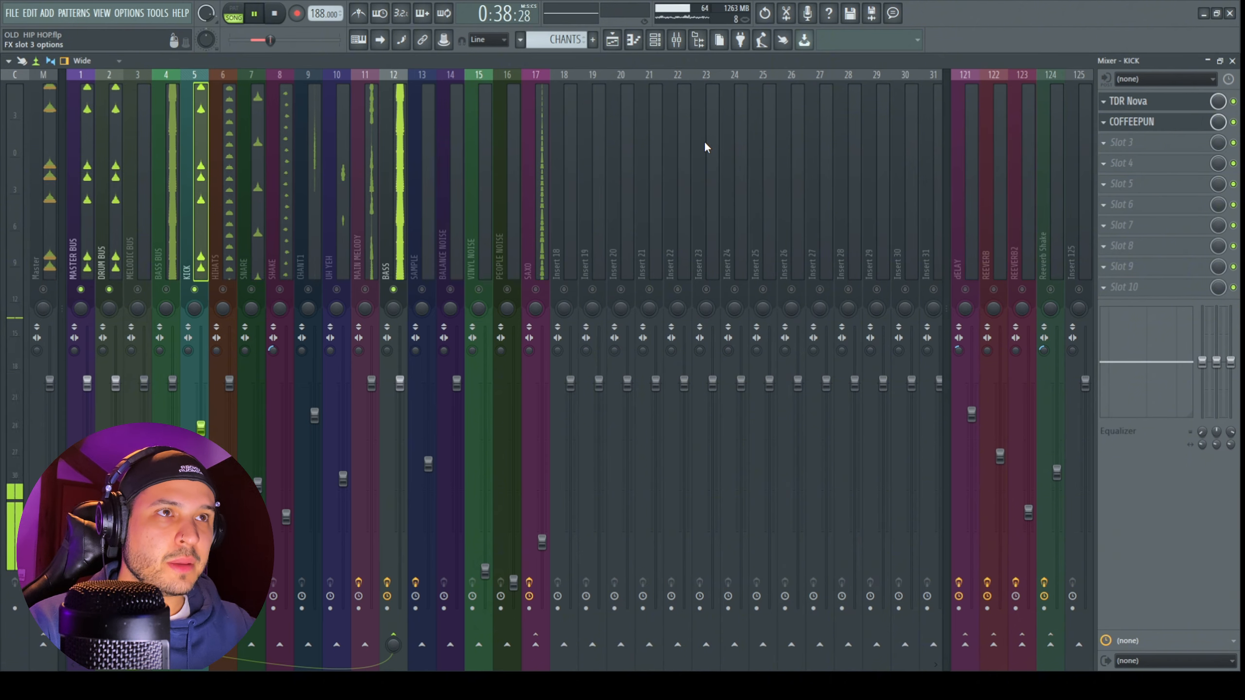
# Step: Add BUSTERse_x64 to slot 3 of the KICK track with Turbo on, a lower Threshold and a longer Attack
pyautogui.click(705, 142)
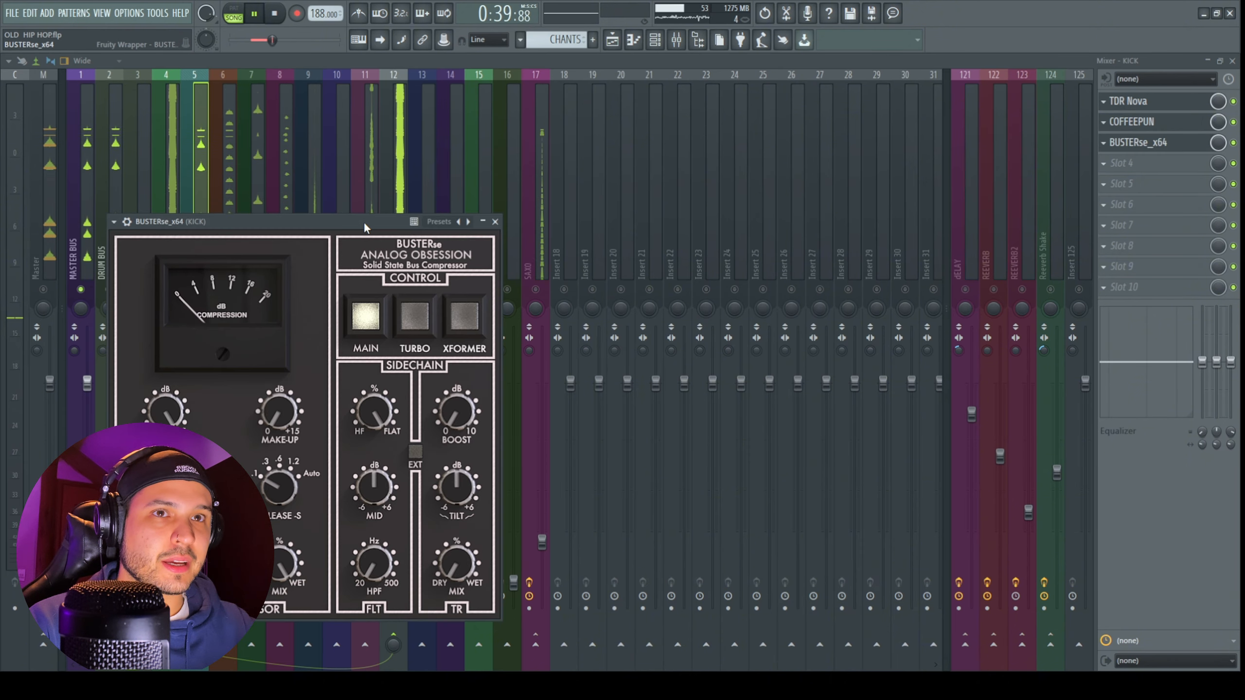
pyautogui.moveTo(365, 221); pyautogui.dragTo(784, 124)
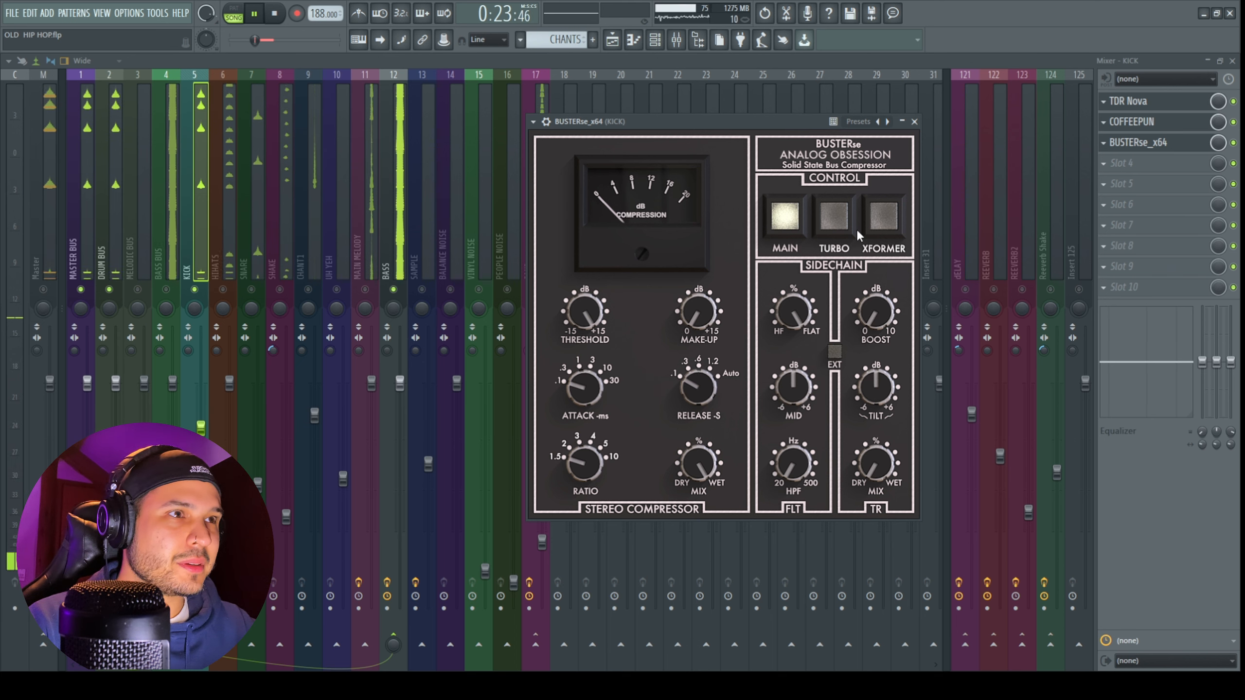
pyautogui.click(835, 217)
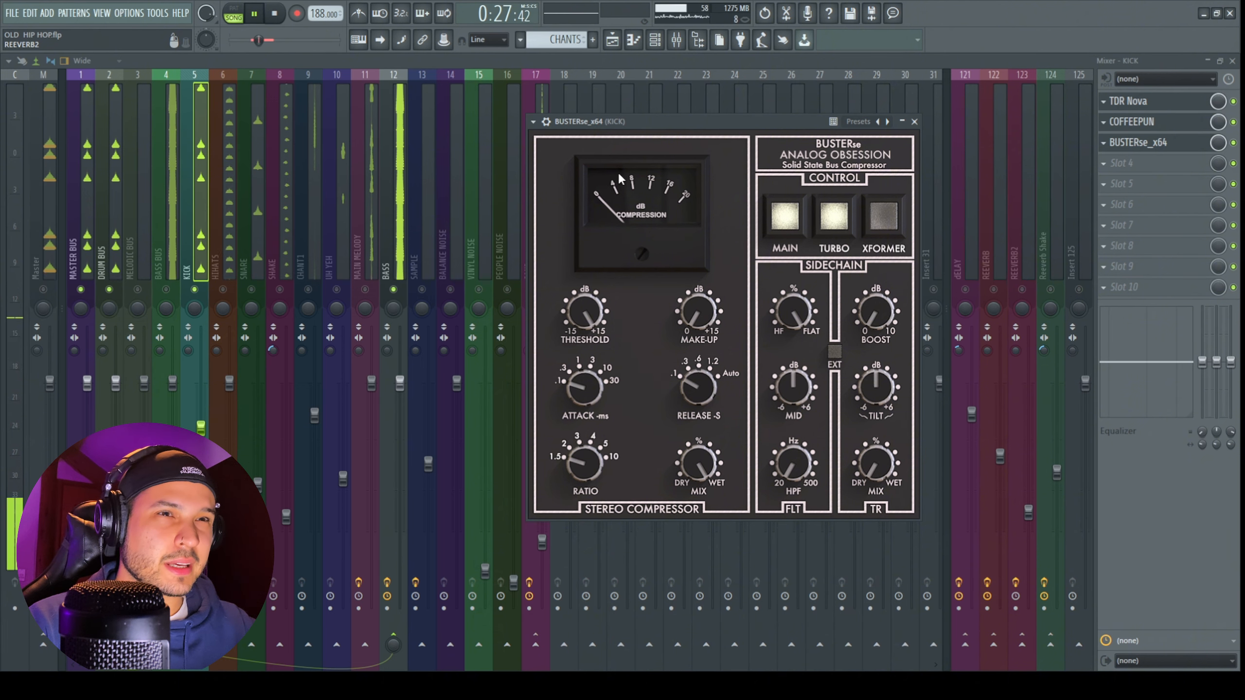
pyautogui.moveTo(589, 312); pyautogui.dragTo(654, 185)
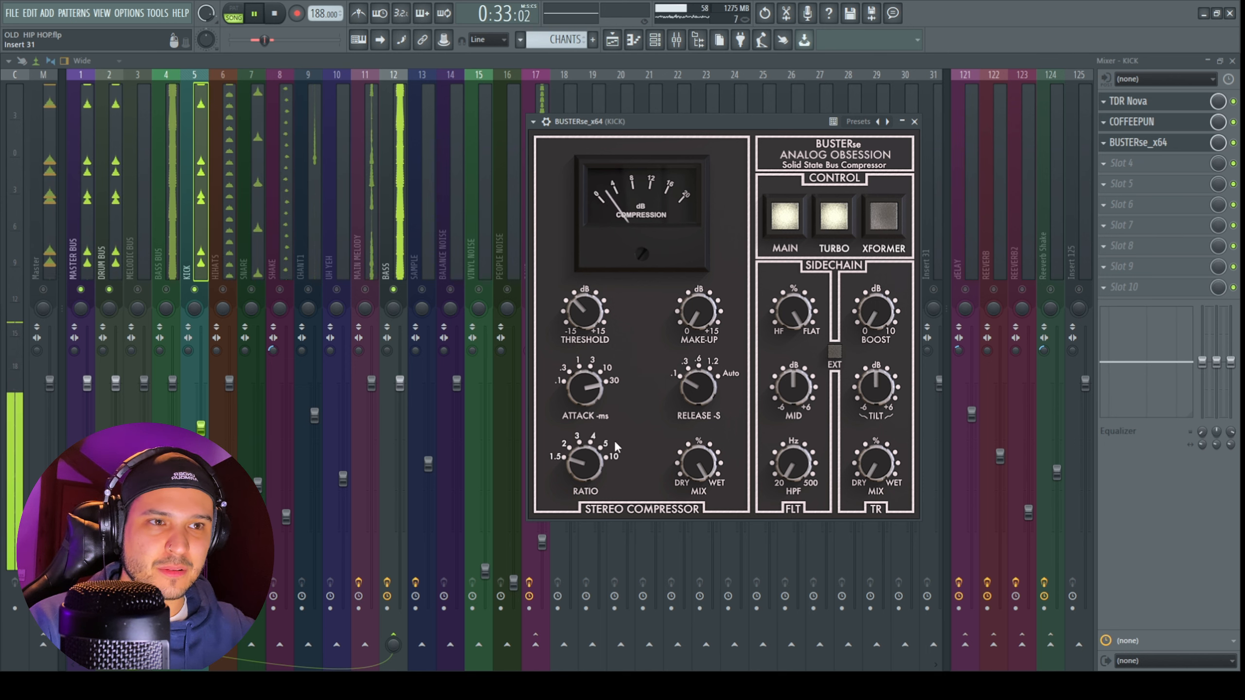
pyautogui.moveTo(597, 423)
pyautogui.moveTo(613, 373); pyautogui.dragTo(586, 335)
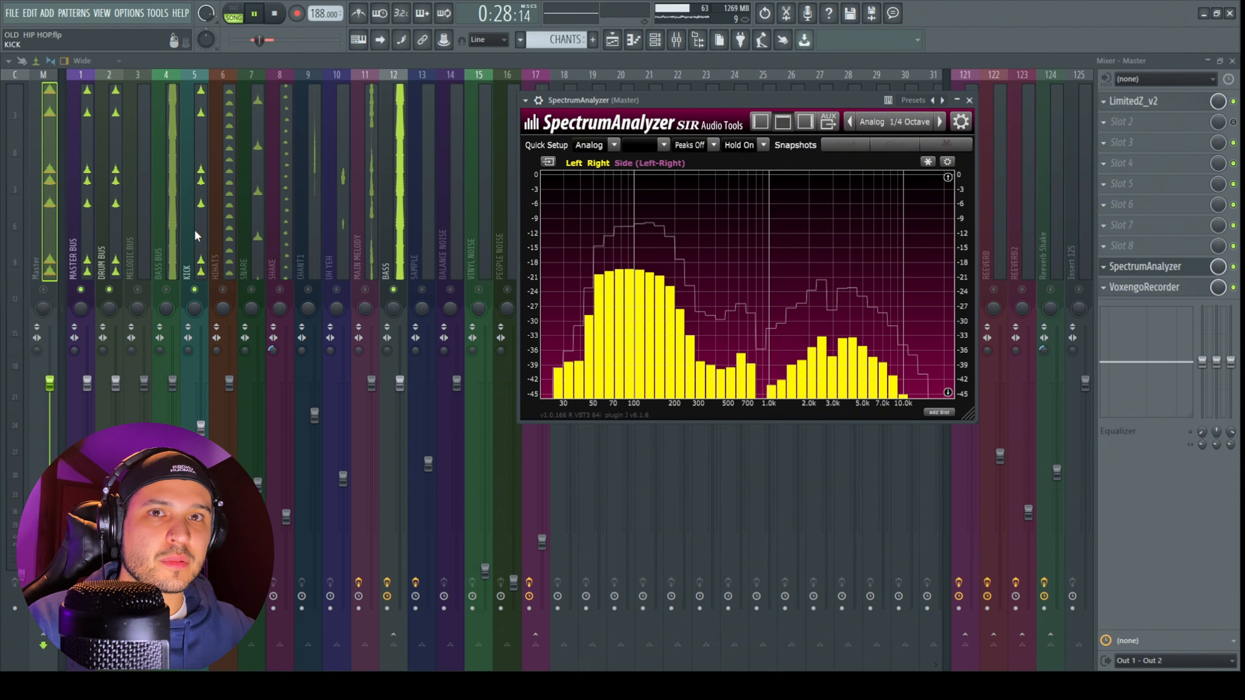
# Step: Bypass TDR Nova, COFFEEPUN and BUSTERse_x64 on the KICK track and check the unprocessed kick in the Master track's SpectrumAnalyzer
pyautogui.click(200, 164)
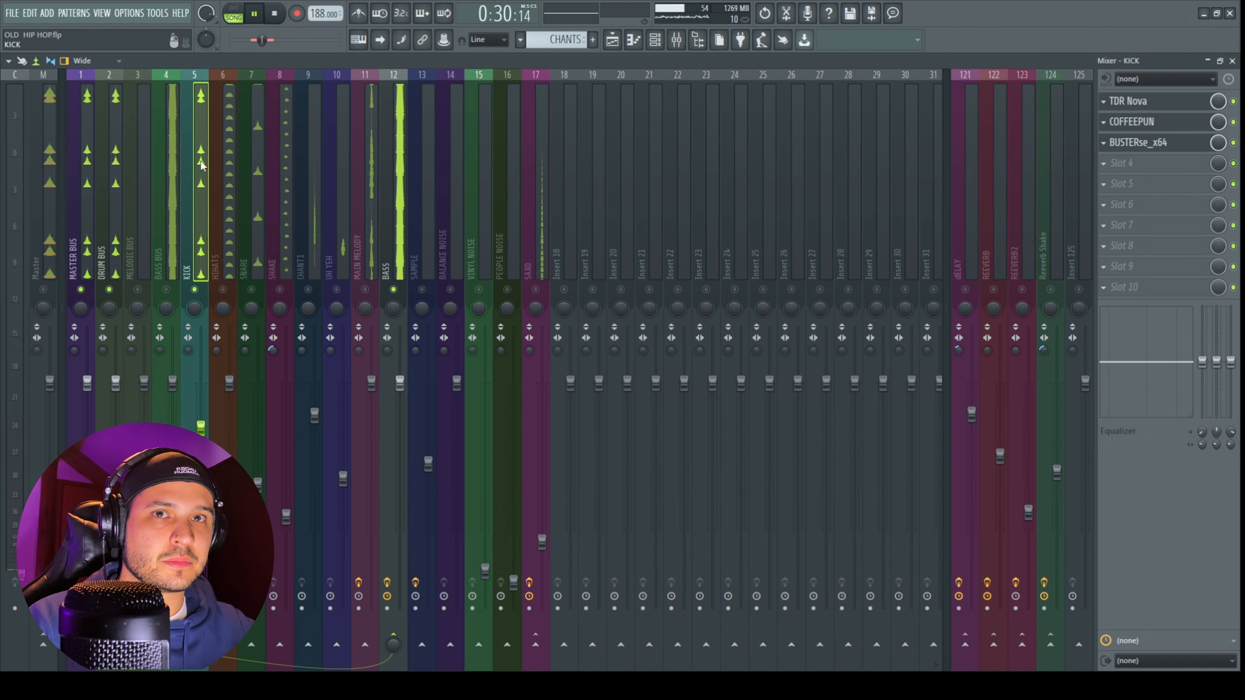
pyautogui.click(1233, 102)
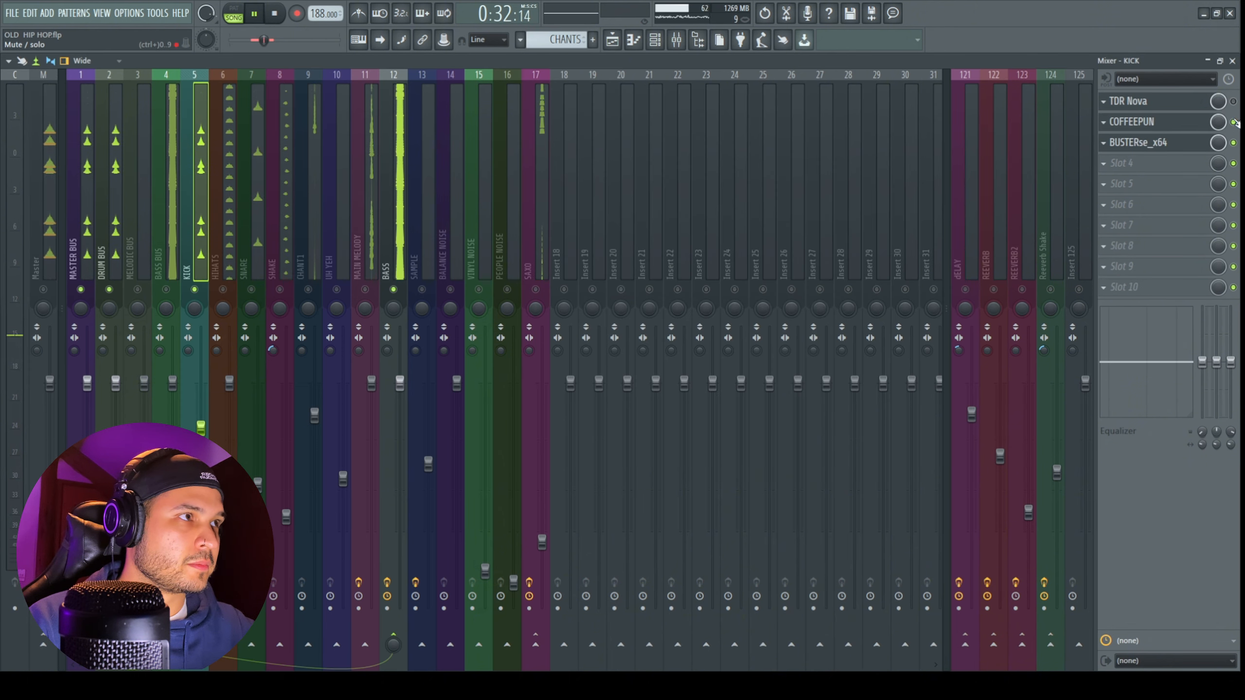
pyautogui.click(1233, 122)
pyautogui.click(1234, 143)
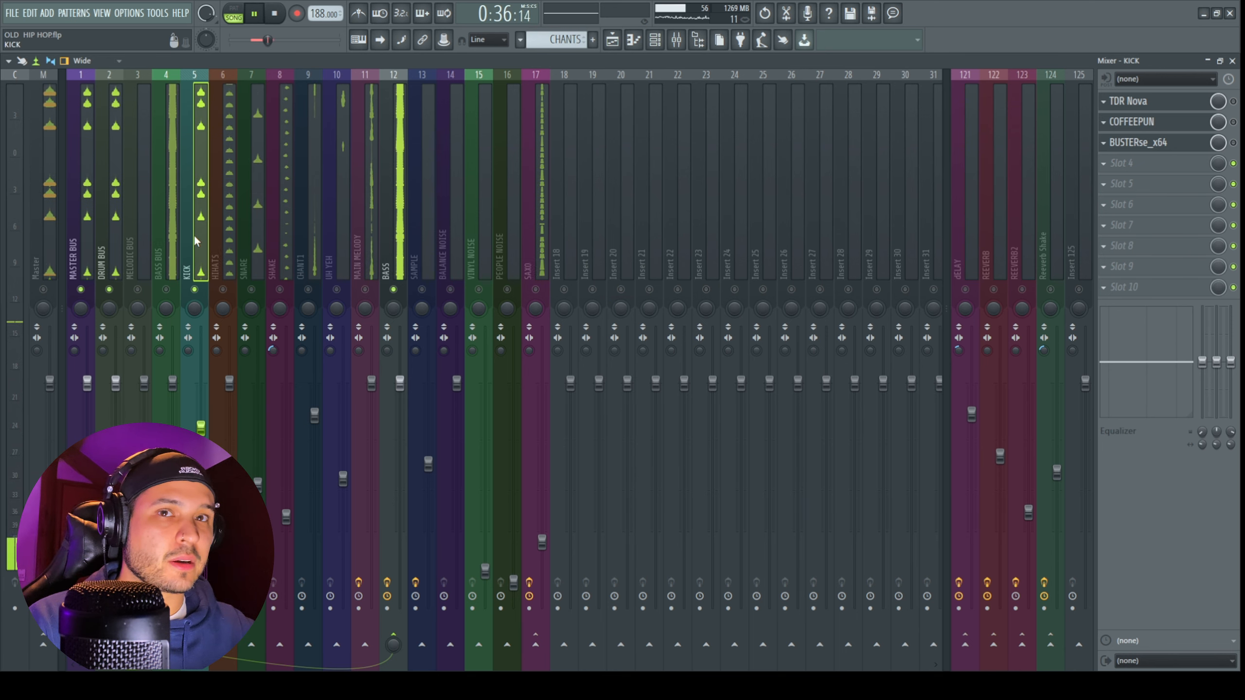
pyautogui.click(51, 235)
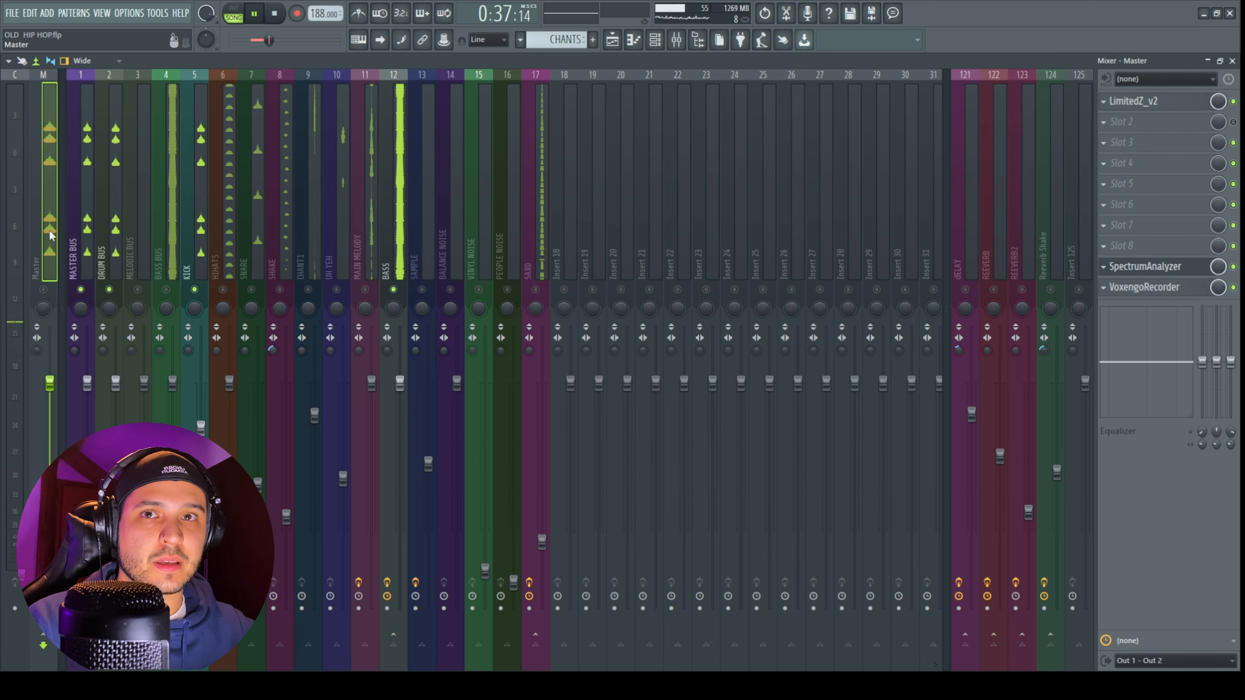
pyautogui.click(1130, 268)
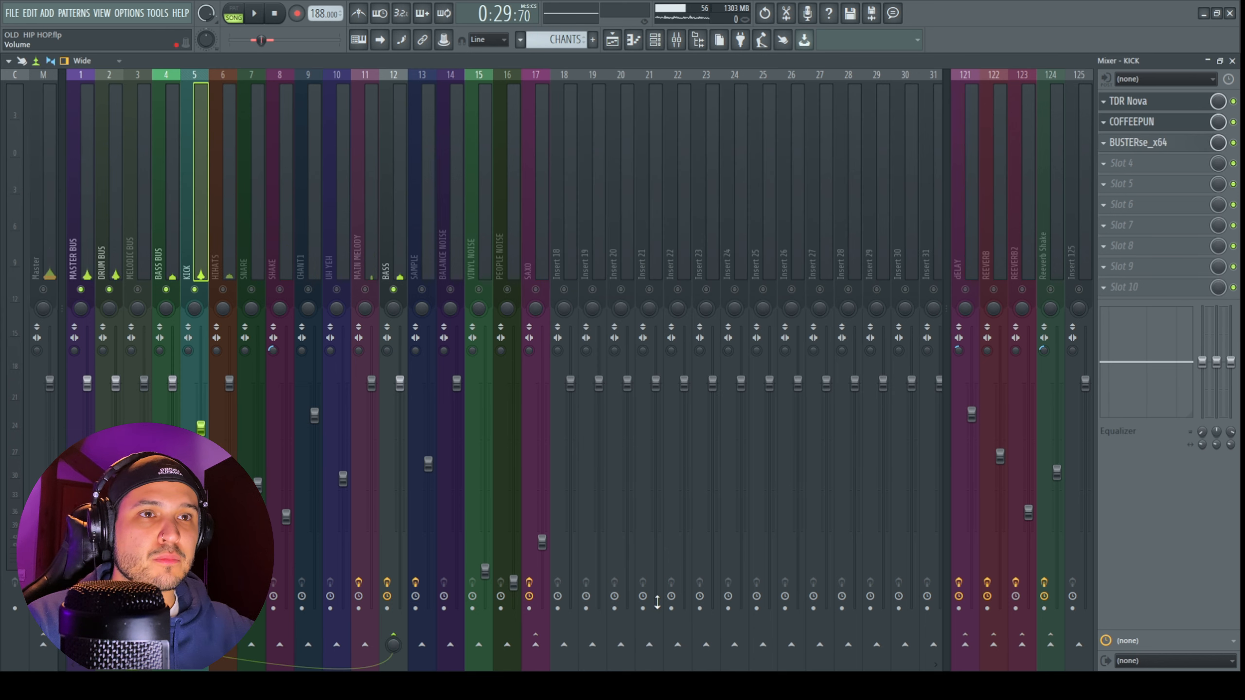
# Step: Send the KICK track to Insert 18, rename that insert GHOST KICK and route it to the BASS track
pyautogui.click(565, 645)
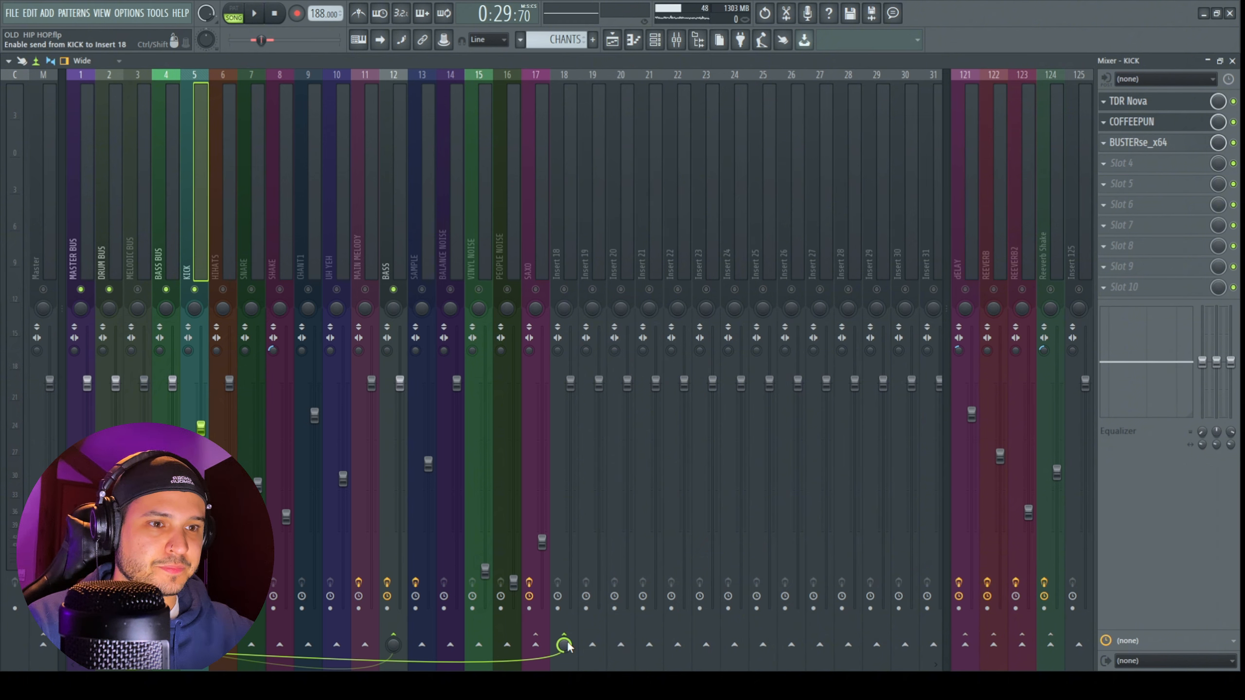
pyautogui.moveTo(568, 644); pyautogui.dragTo(568, 692)
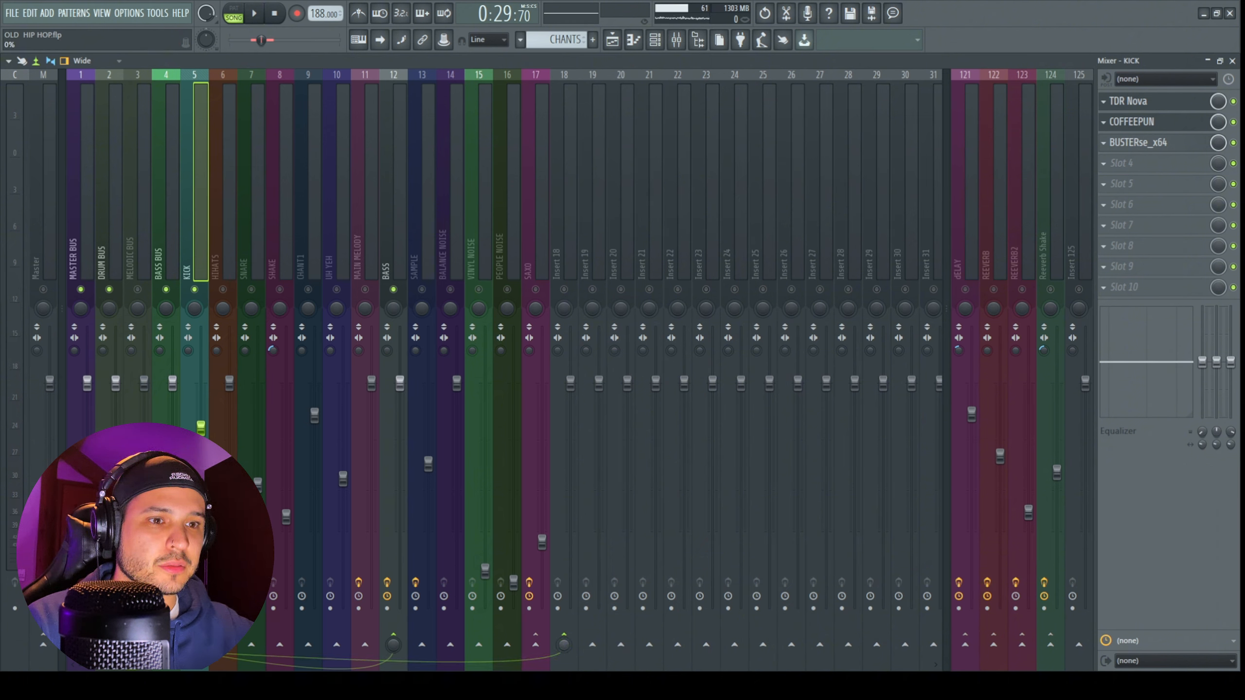
pyautogui.hotkey('ctrl', 'z')
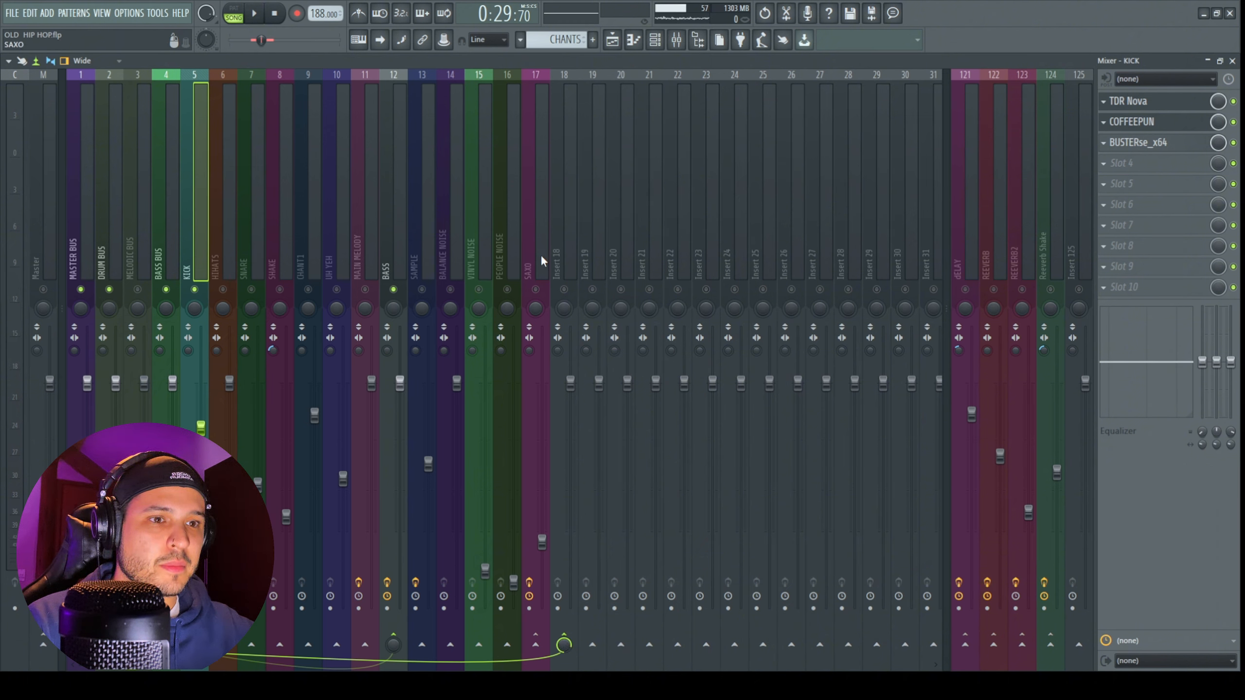
pyautogui.click(568, 207)
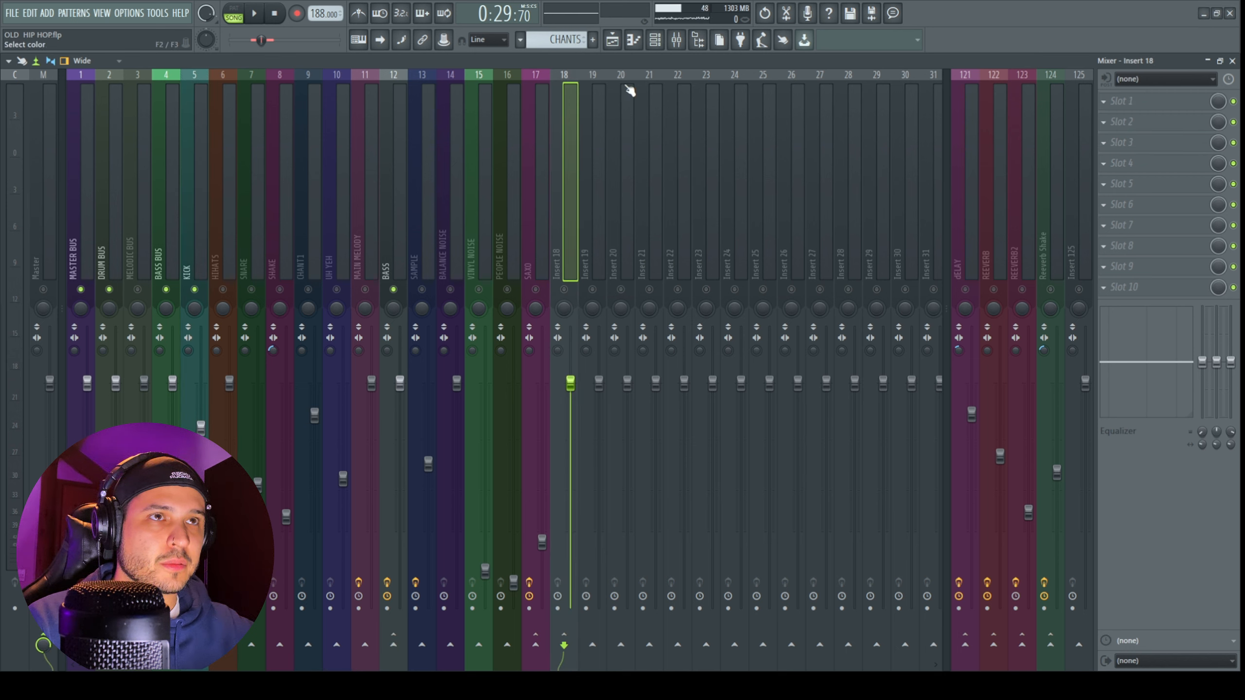
pyautogui.hotkey('ctrl', 'l')
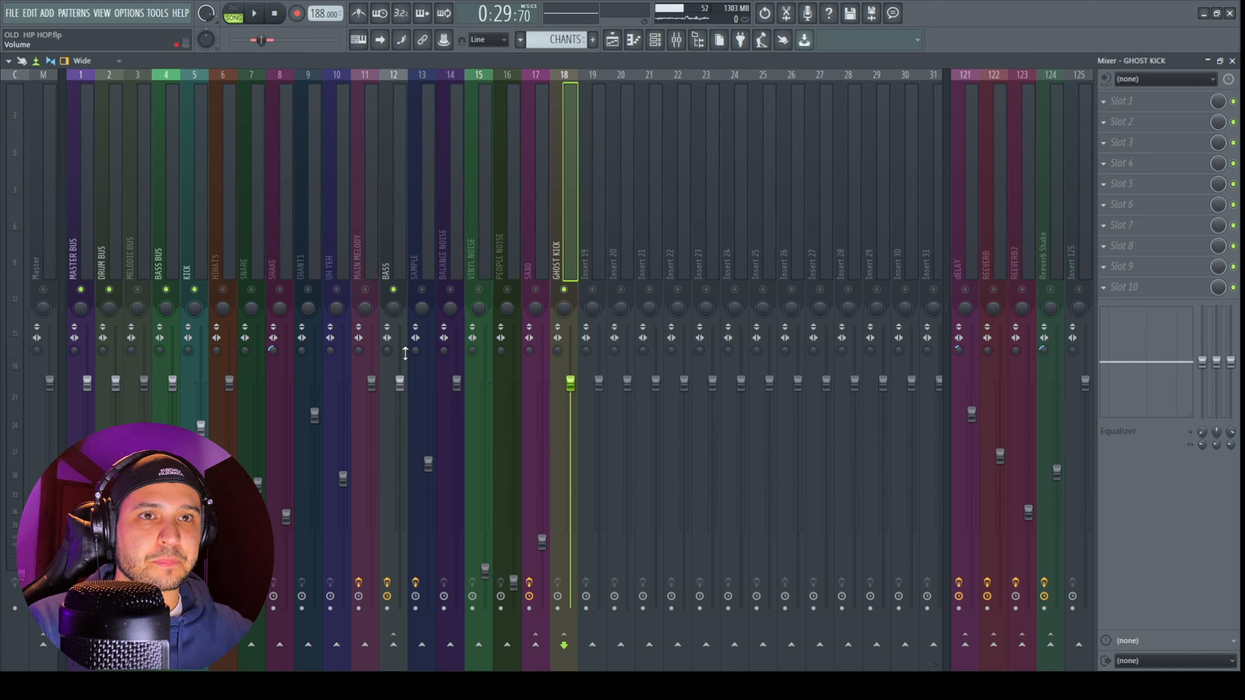
pyautogui.click(393, 645)
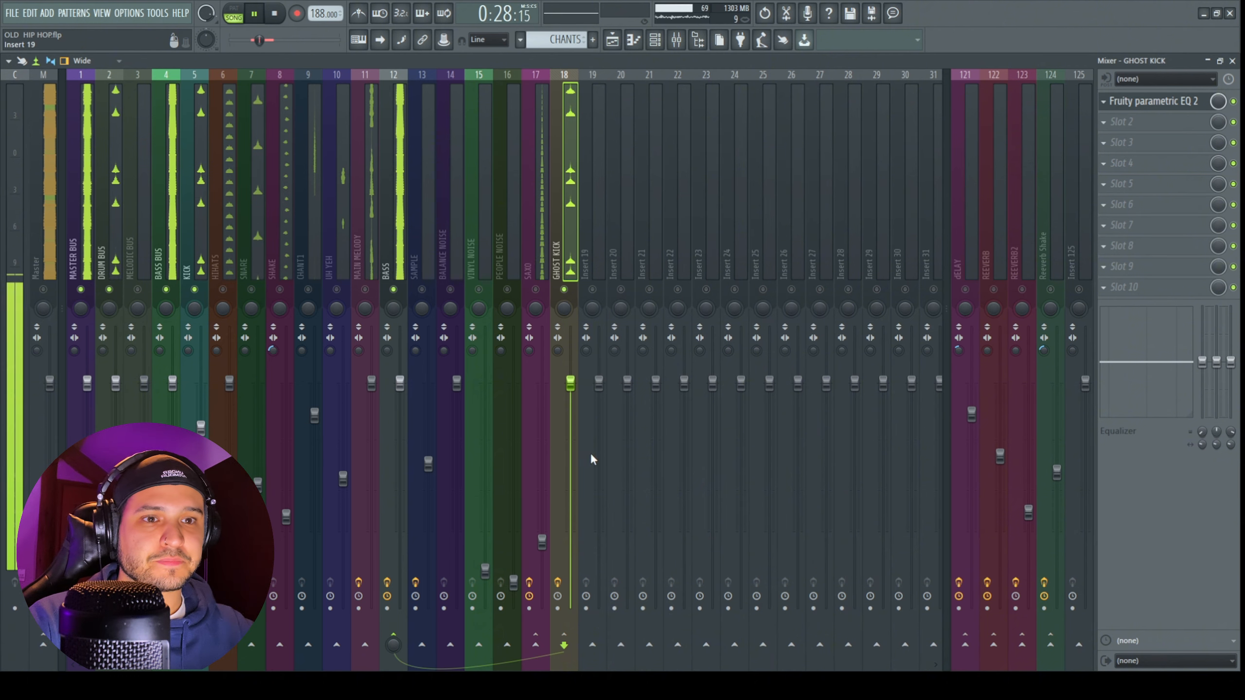
# Step: Add BUSTERse_x64 to slot 10 of the BASS track with external sidechain and Turbo on, a lower Threshold and a higher Ratio
pyautogui.click(396, 235)
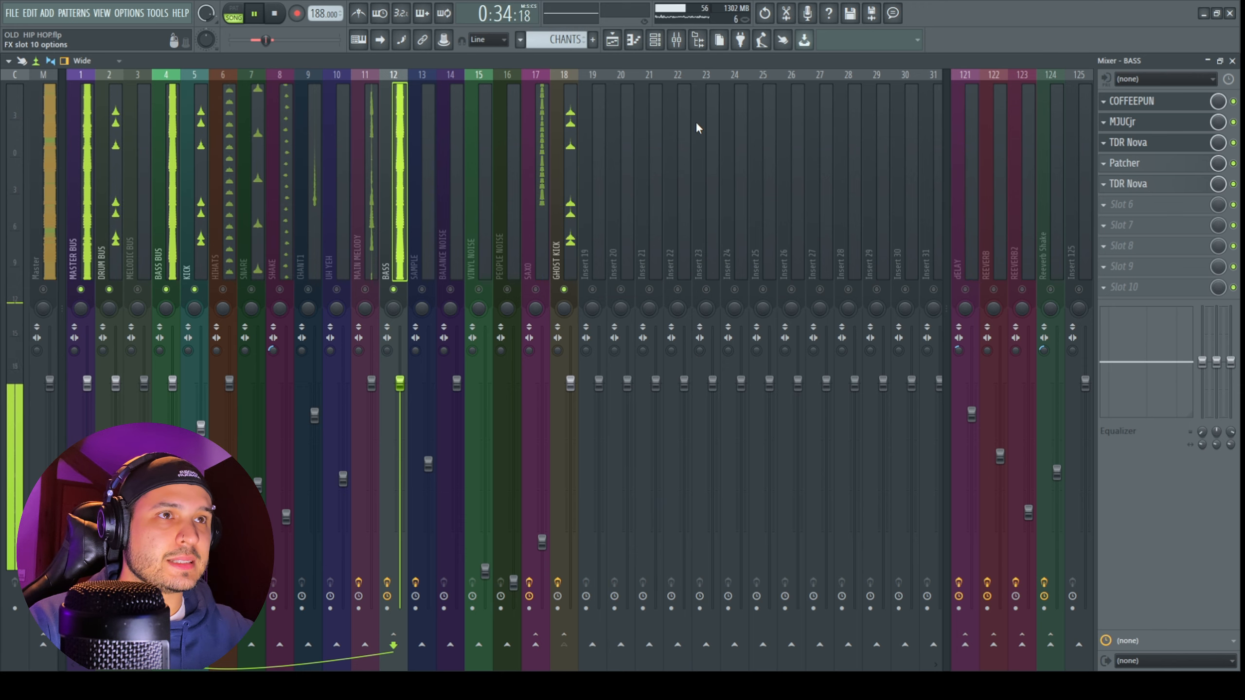
pyautogui.click(701, 140)
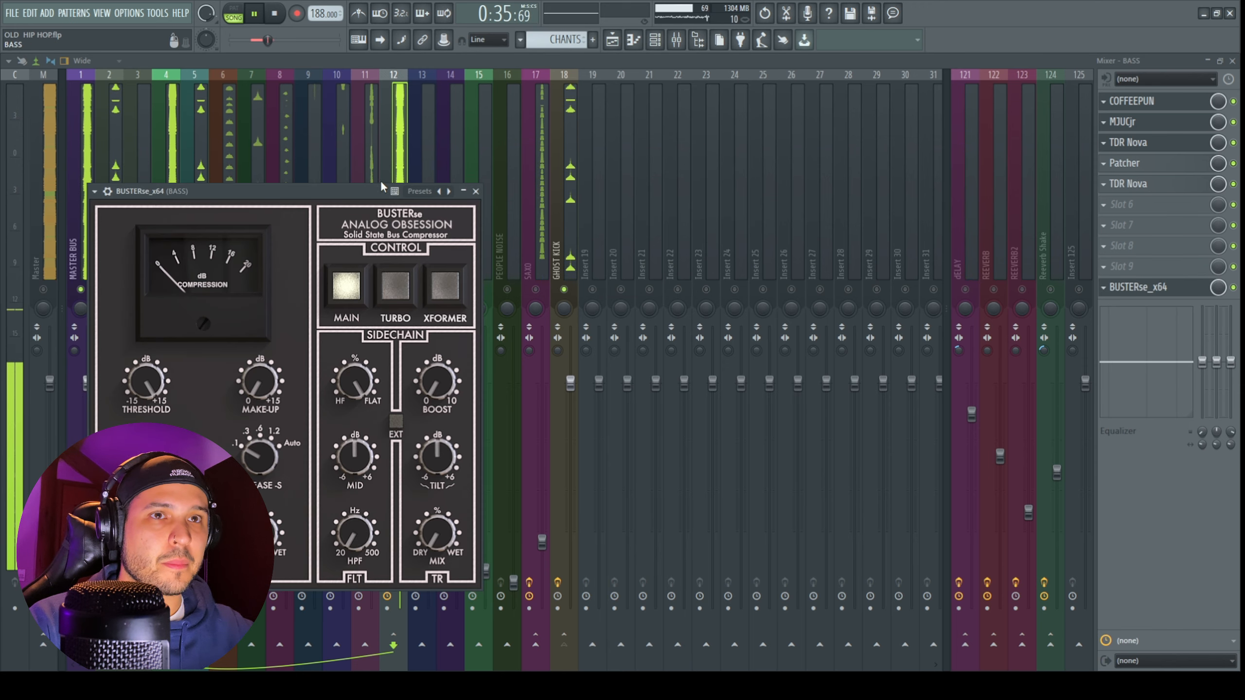
pyautogui.moveTo(345, 192); pyautogui.dragTo(810, 82)
pyautogui.click(573, 87)
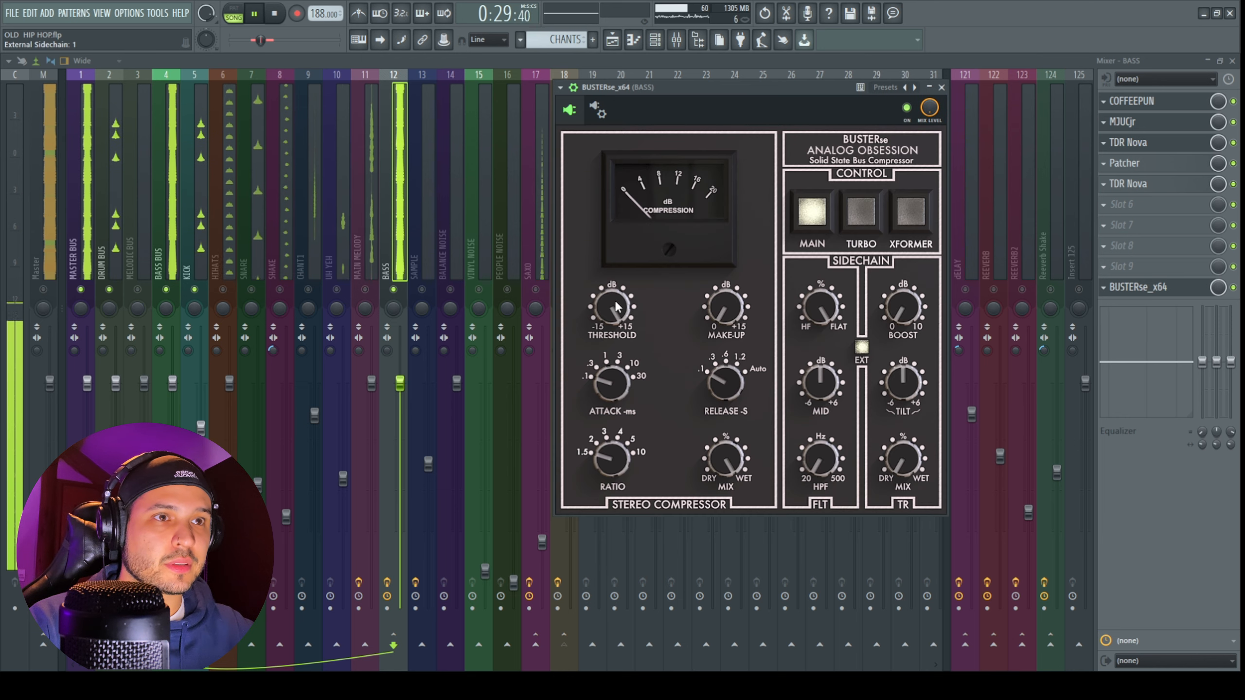
pyautogui.moveTo(622, 414); pyautogui.dragTo(667, 240)
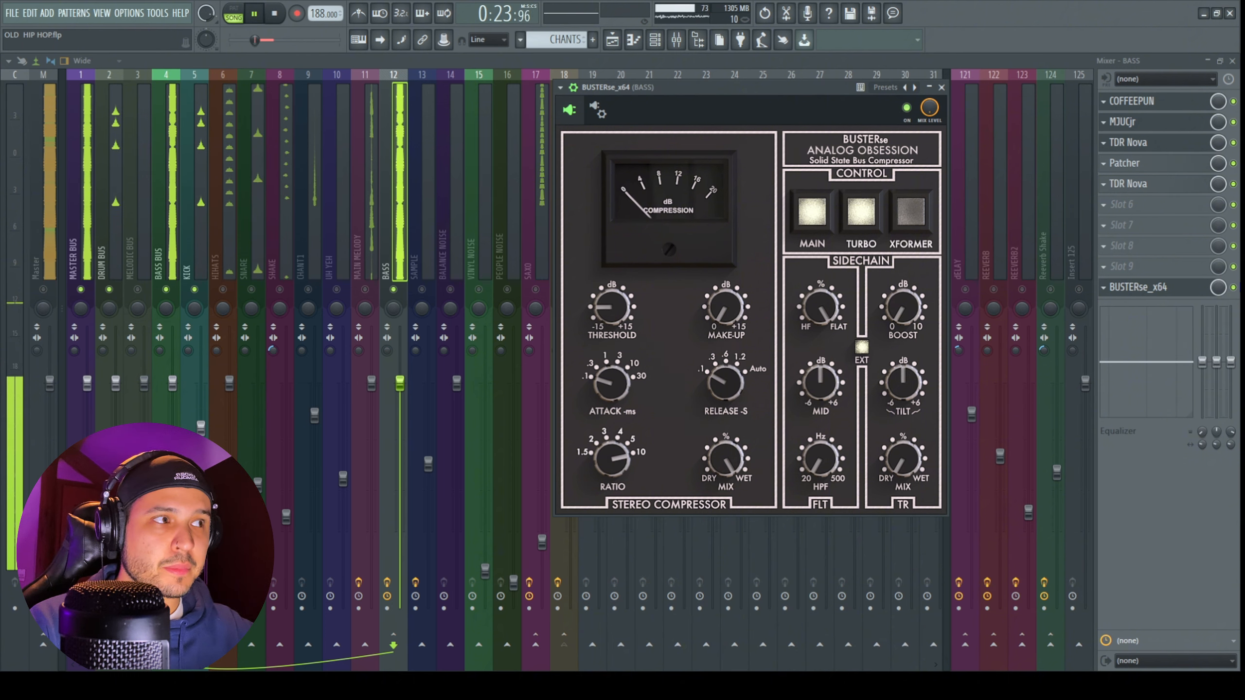
pyautogui.press('Escape')
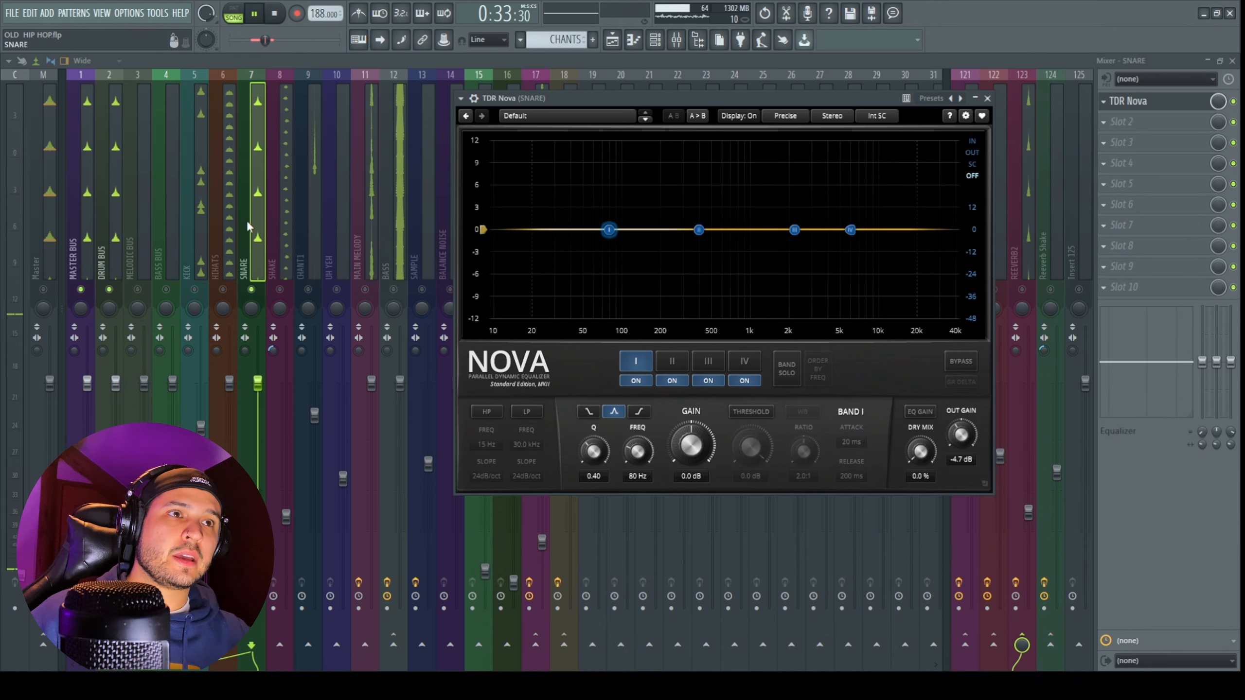
# Step: Enable a 90 Hz high-pass in the SNARE track's TDR Nova and boost band II
pyautogui.click(255, 14)
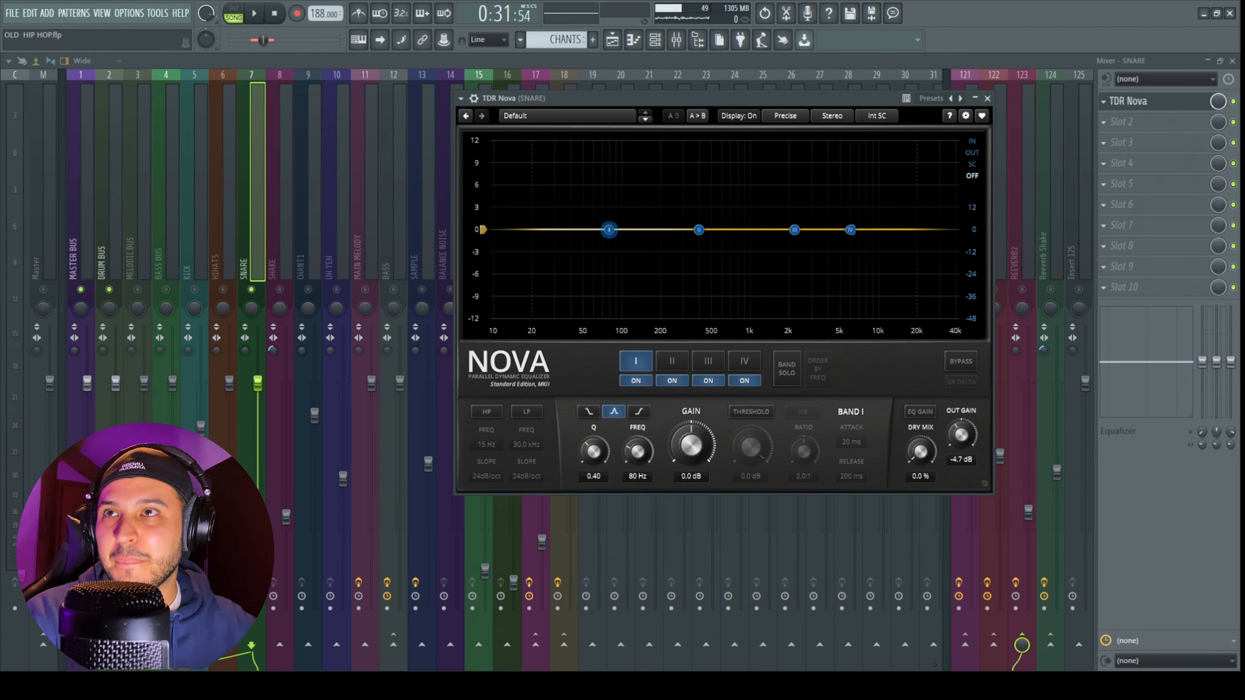
pyautogui.click(43, 181)
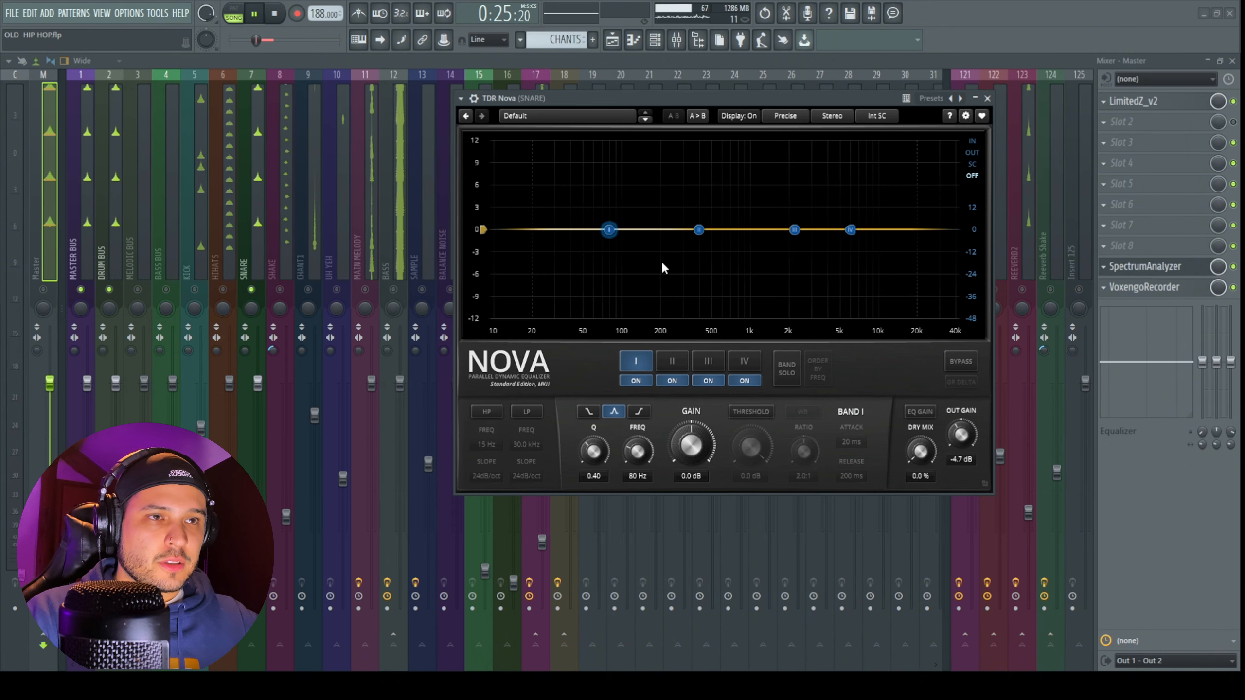
pyautogui.click(489, 414)
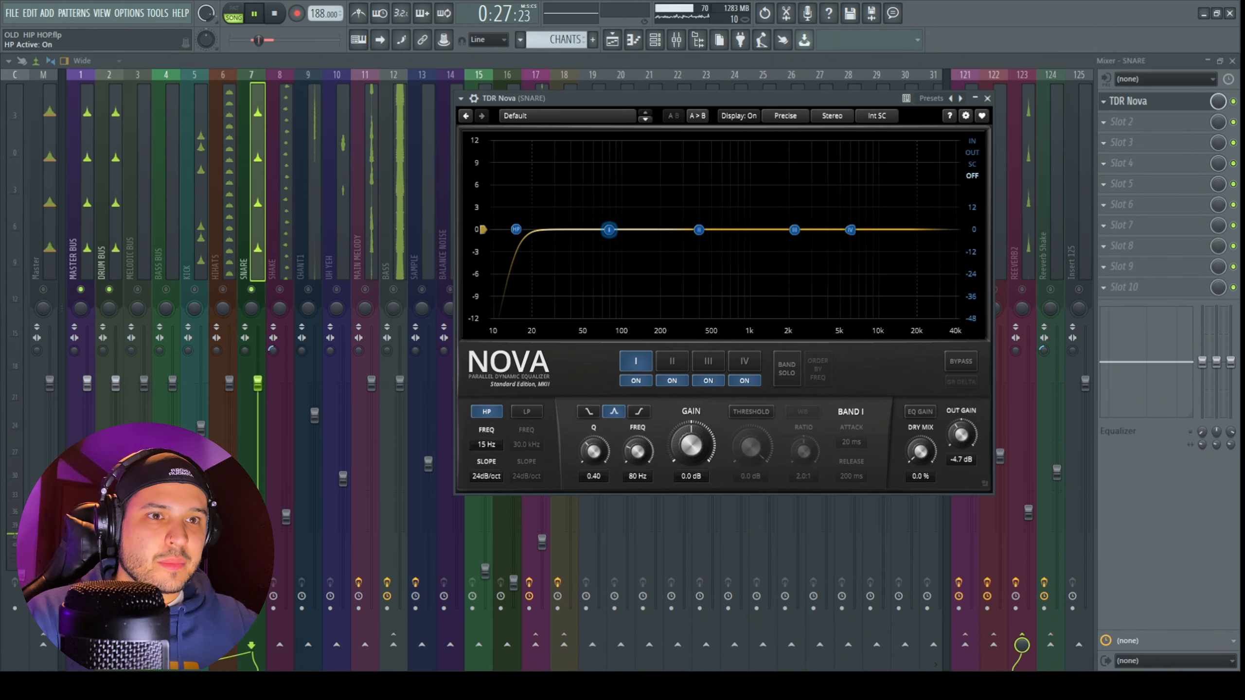
pyautogui.moveTo(516, 229); pyautogui.dragTo(616, 229)
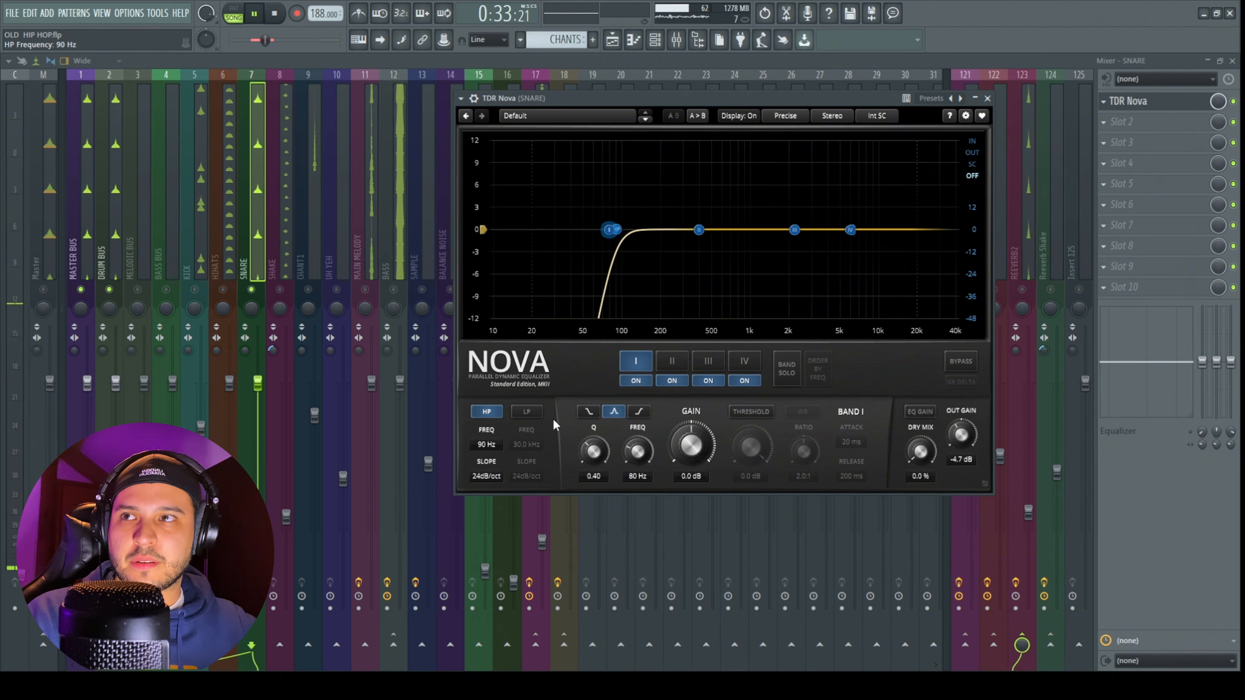
pyautogui.moveTo(704, 230); pyautogui.dragTo(746, 197)
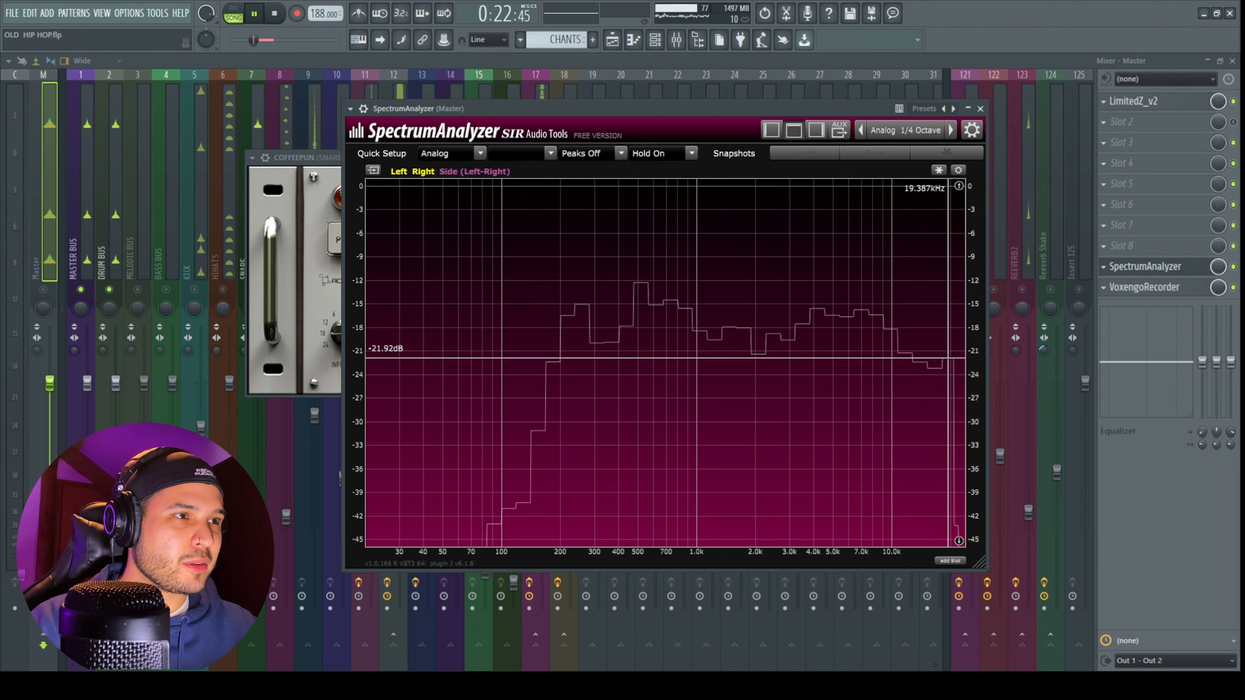
# Step: Minimise the Master track's SpectrumAnalyzer and open TDR Nova on the SNARE track
pyautogui.click(970, 109)
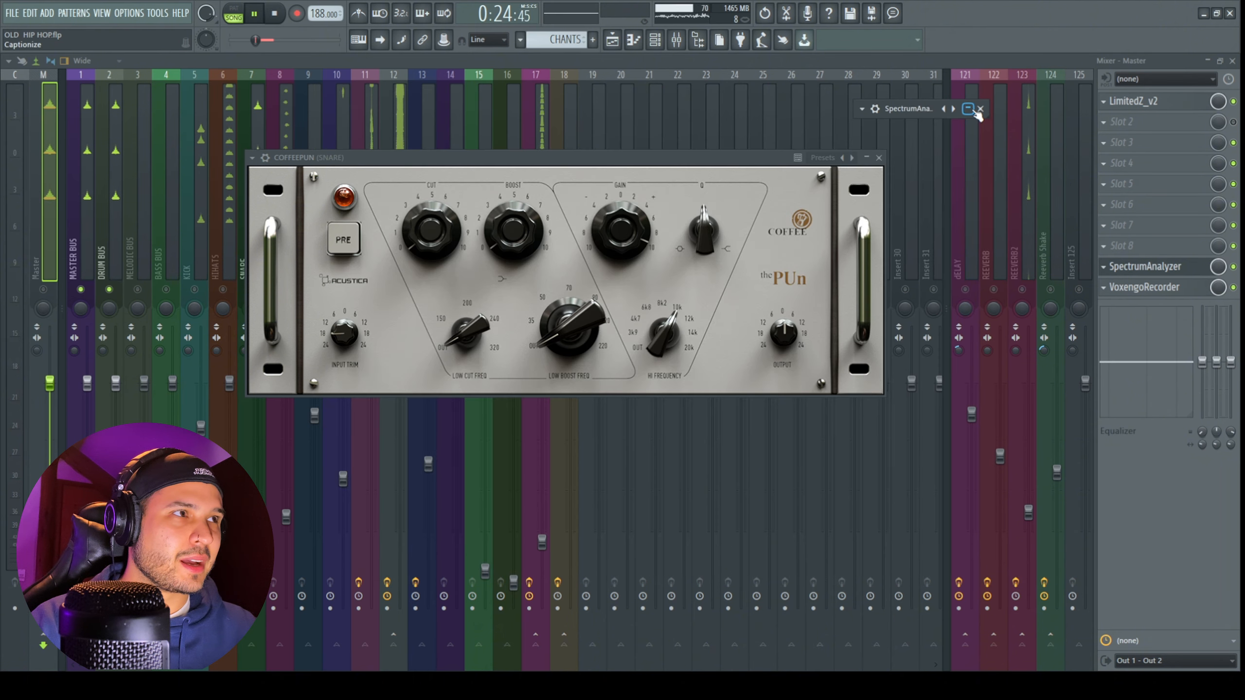
pyautogui.click(523, 93)
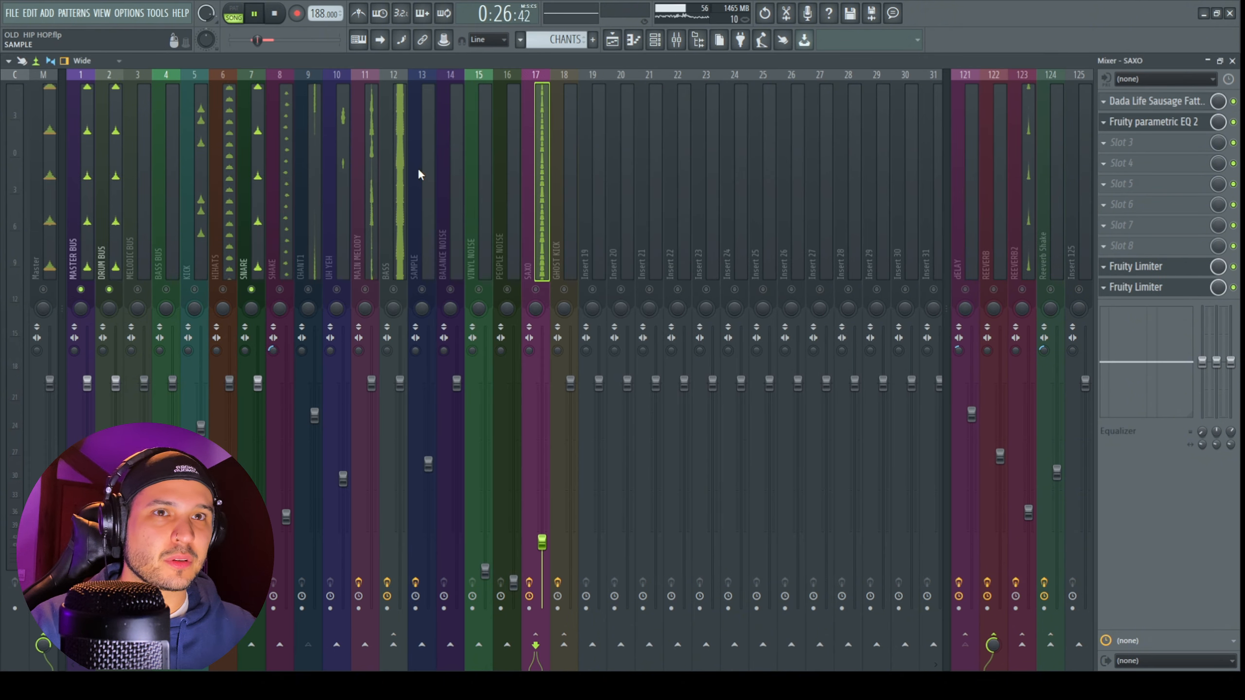
pyautogui.click(251, 193)
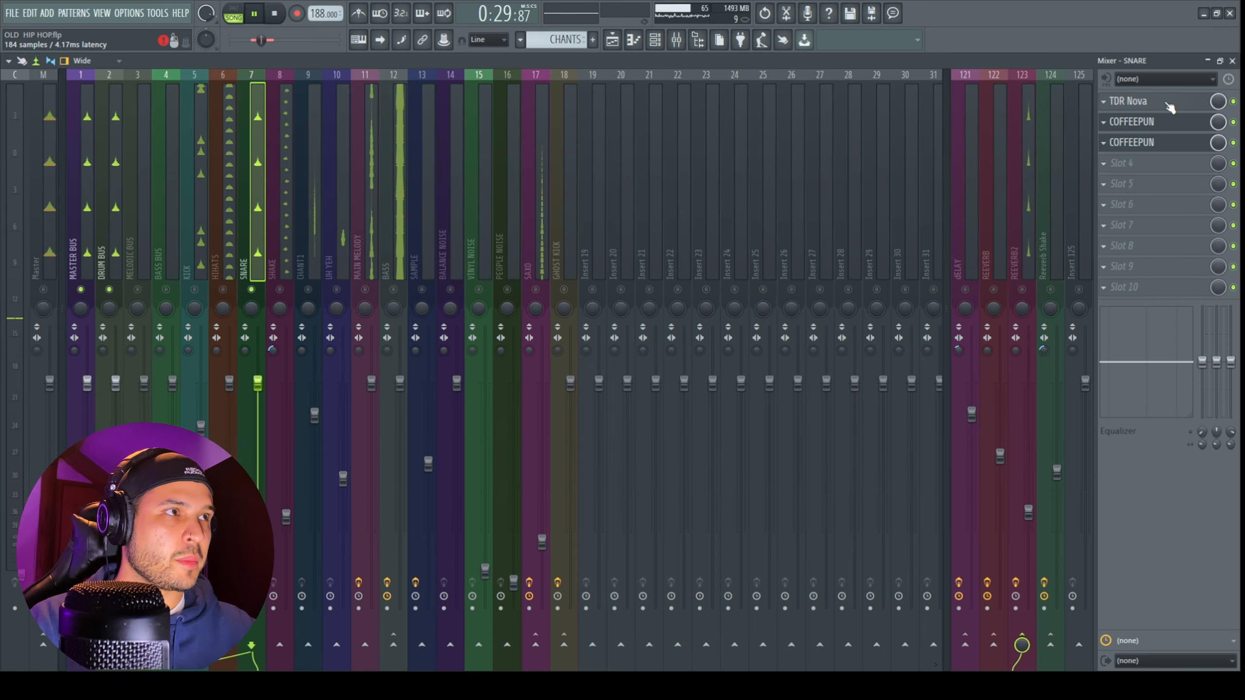
pyautogui.click(1138, 103)
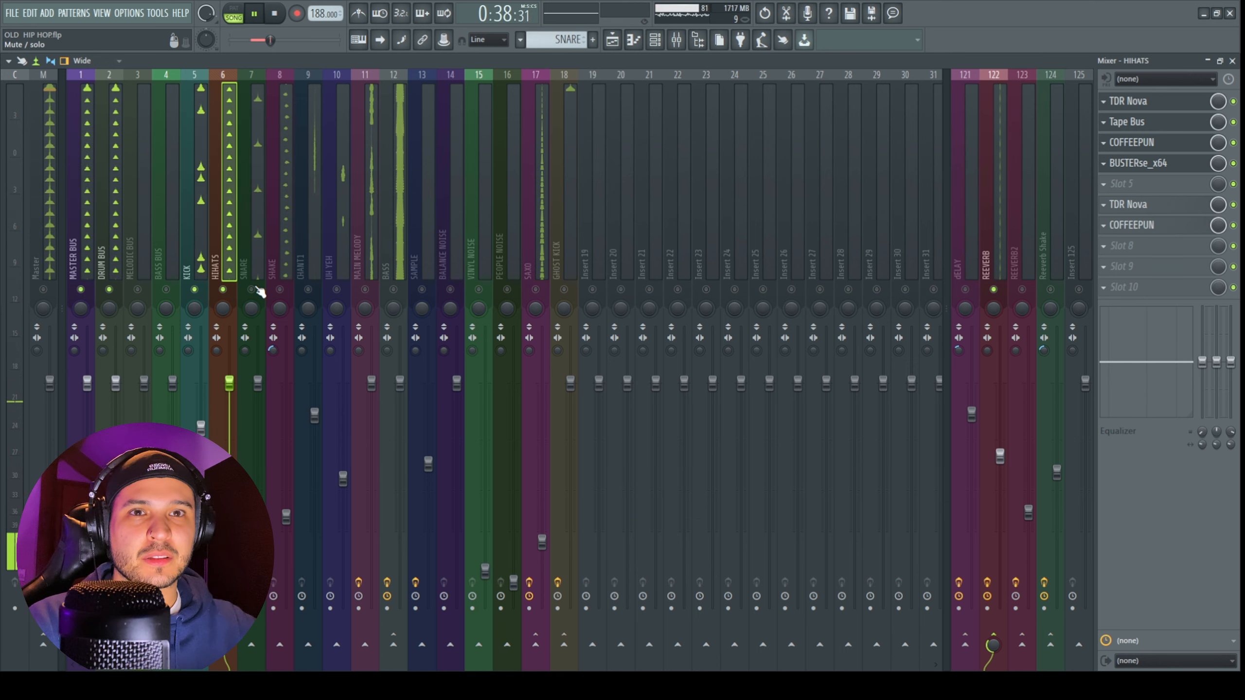
# Step: Unmute the SNARE, BASS and BASS BUS tracks to hear them together with the kick and hi-hats
pyautogui.click(251, 289)
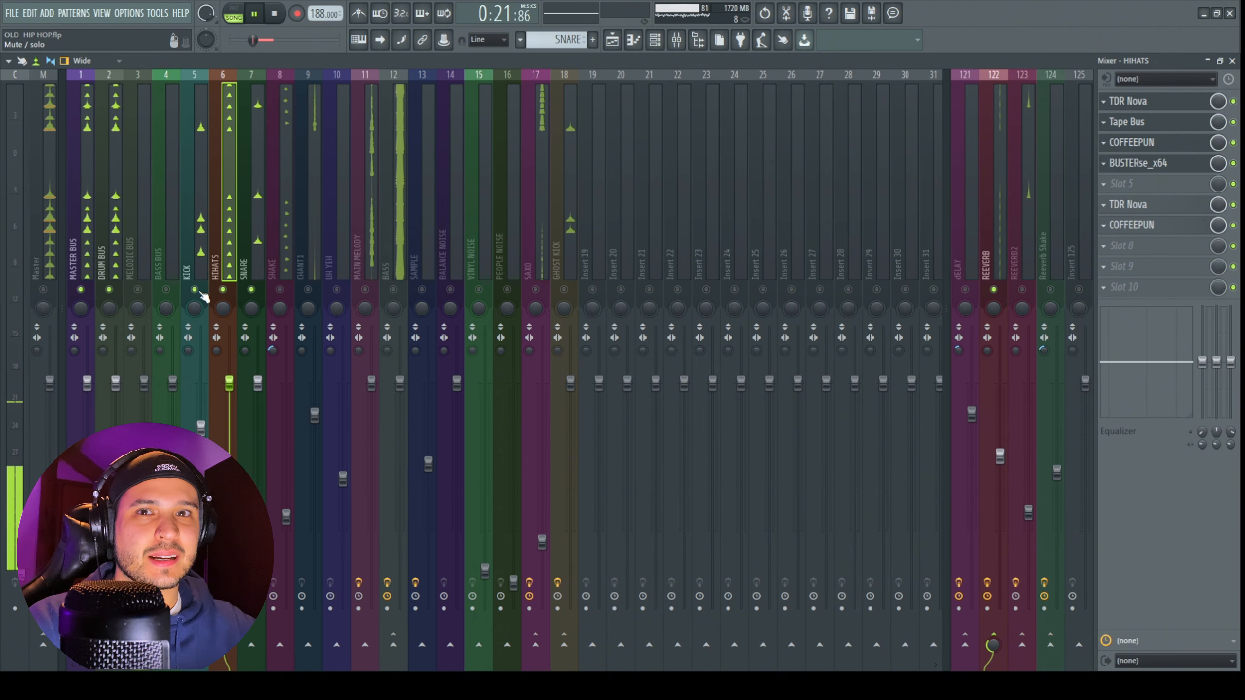
pyautogui.click(393, 290)
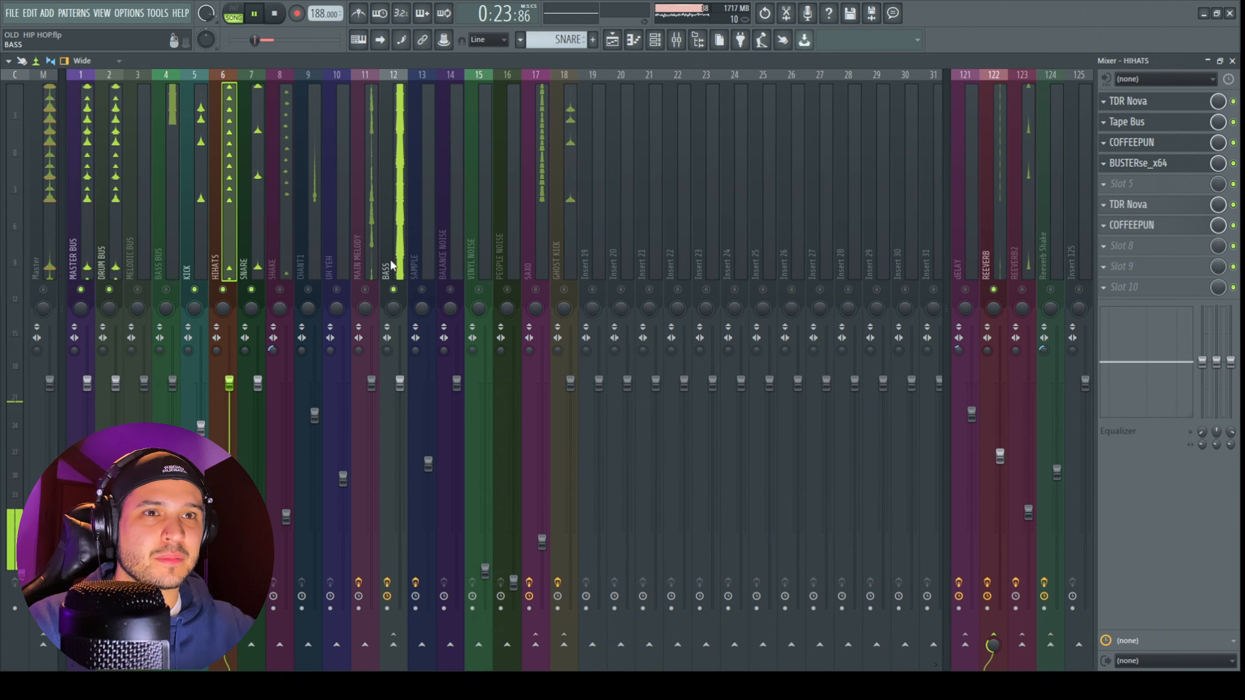
pyautogui.click(166, 289)
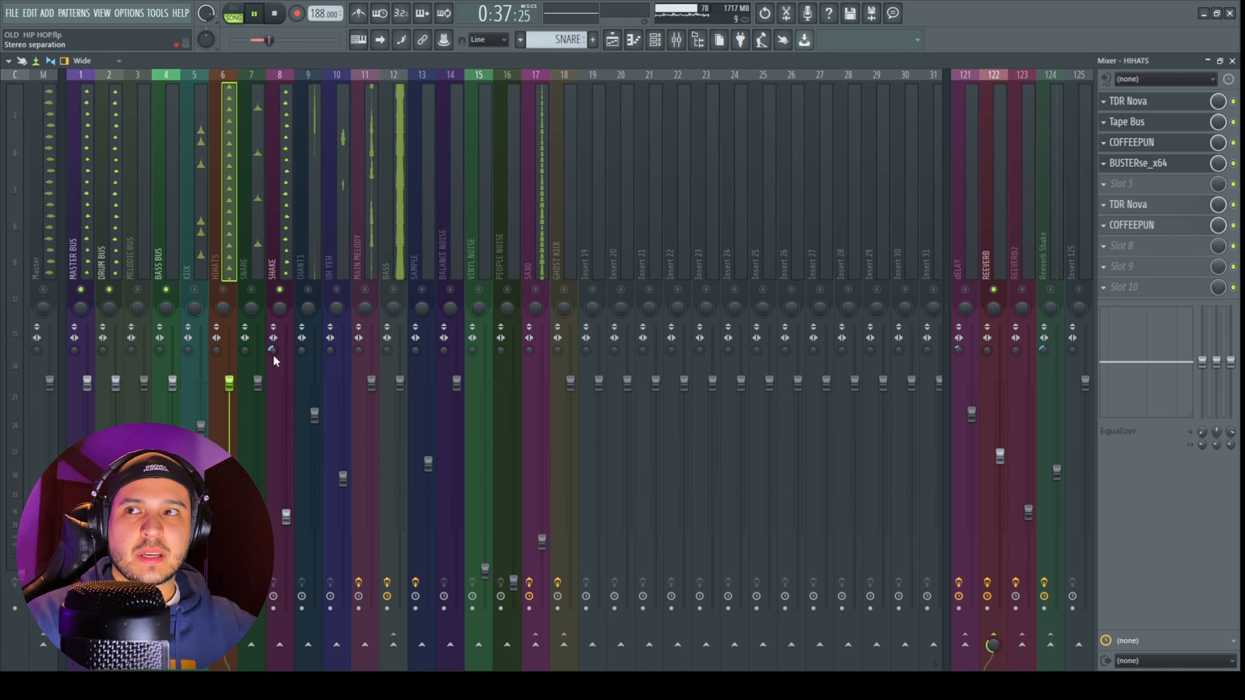
# Step: Add SPAN to slot 8 of the Master track
pyautogui.click(56, 219)
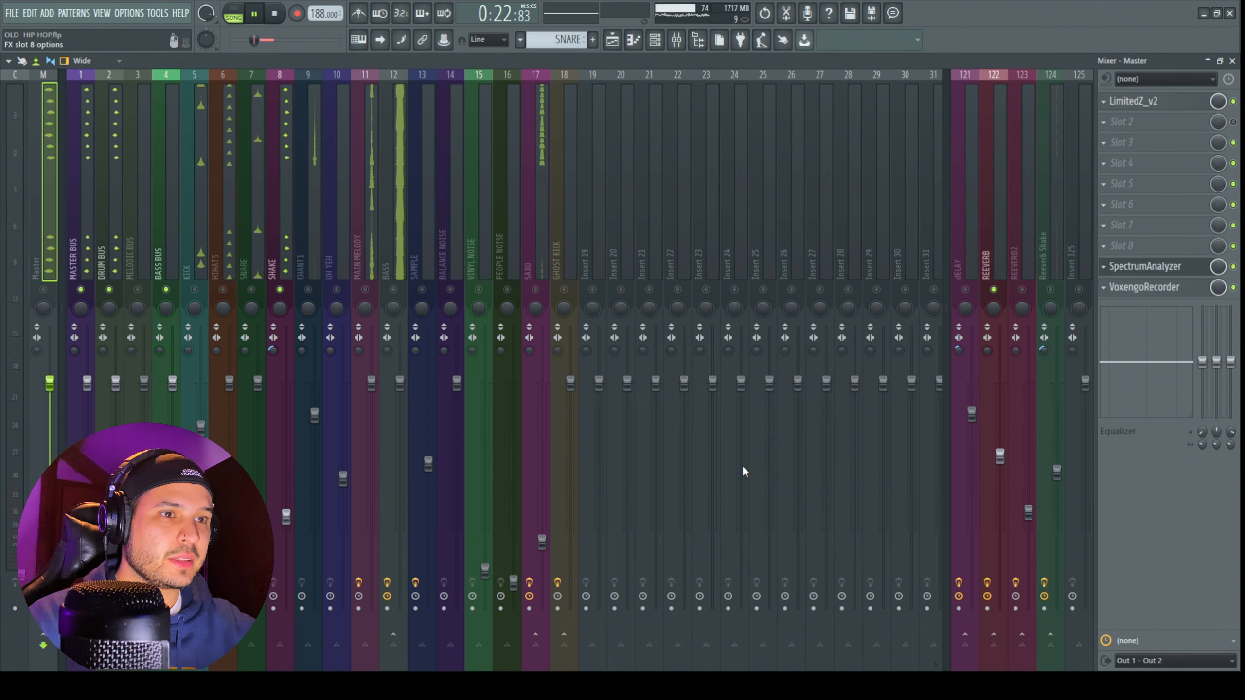
pyautogui.click(819, 610)
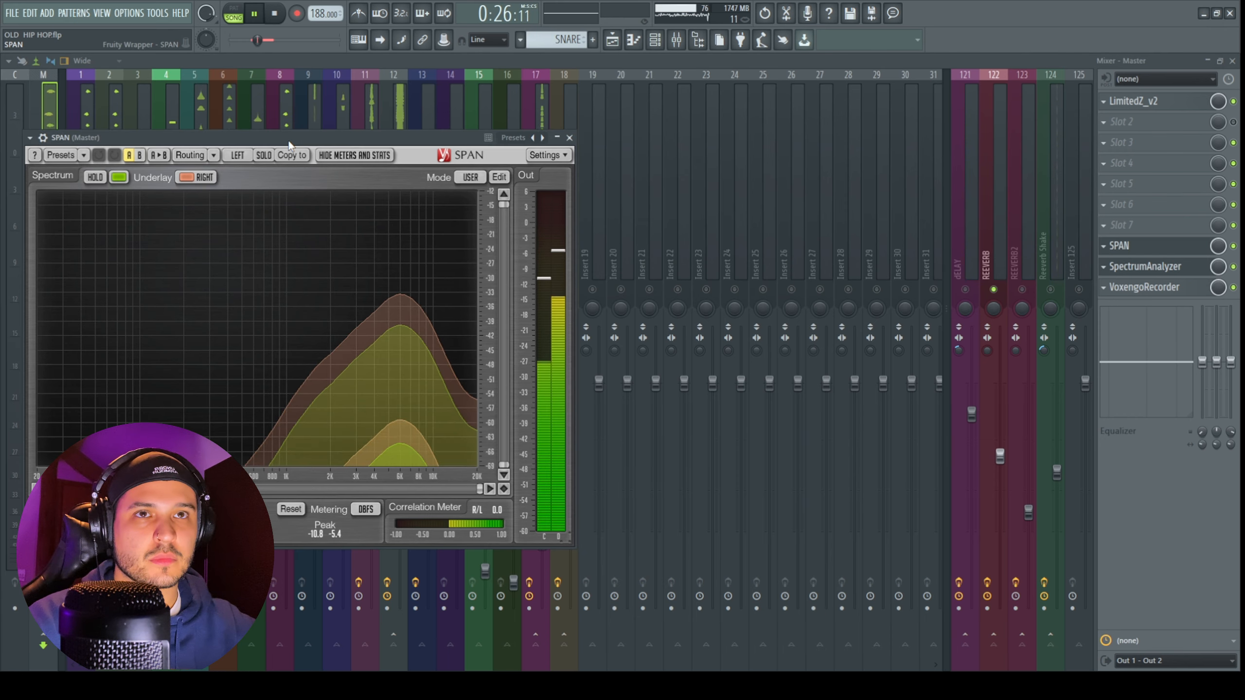
# Step: Check the soloed SHAKE track's spectrum and stereo correlation in the Master track's SPAN
pyautogui.moveTo(333, 131); pyautogui.dragTo(519, 72)
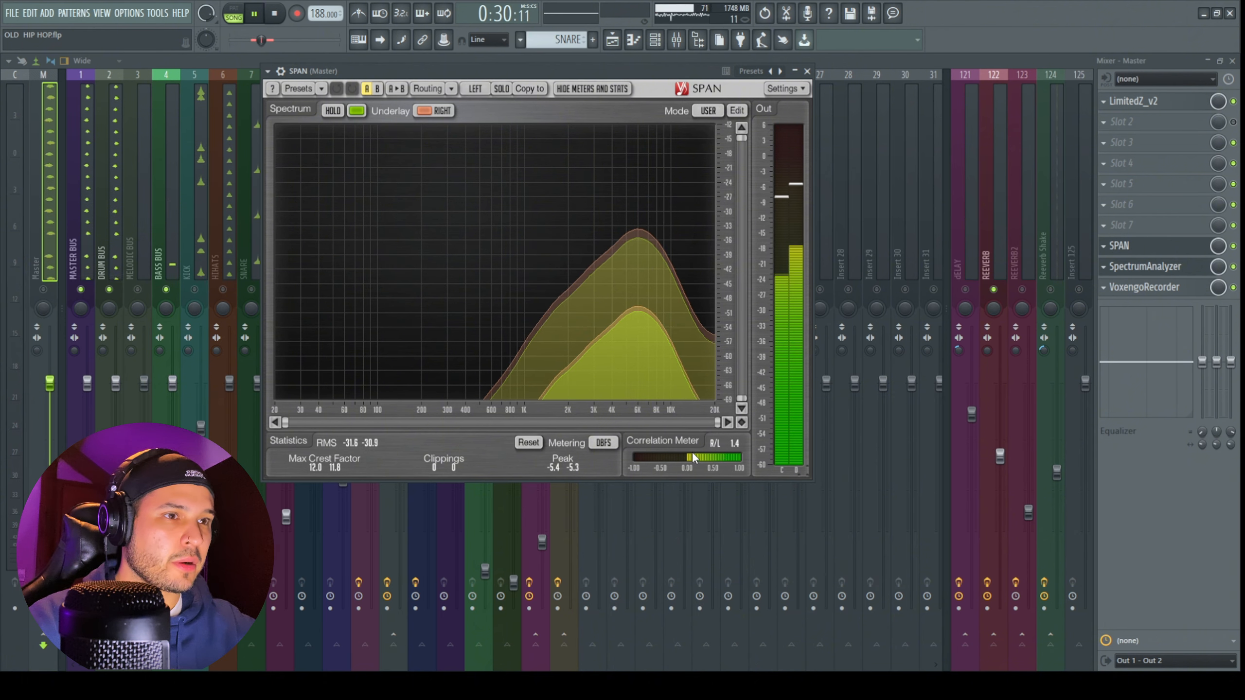
pyautogui.moveTo(555, 73); pyautogui.dragTo(688, 73)
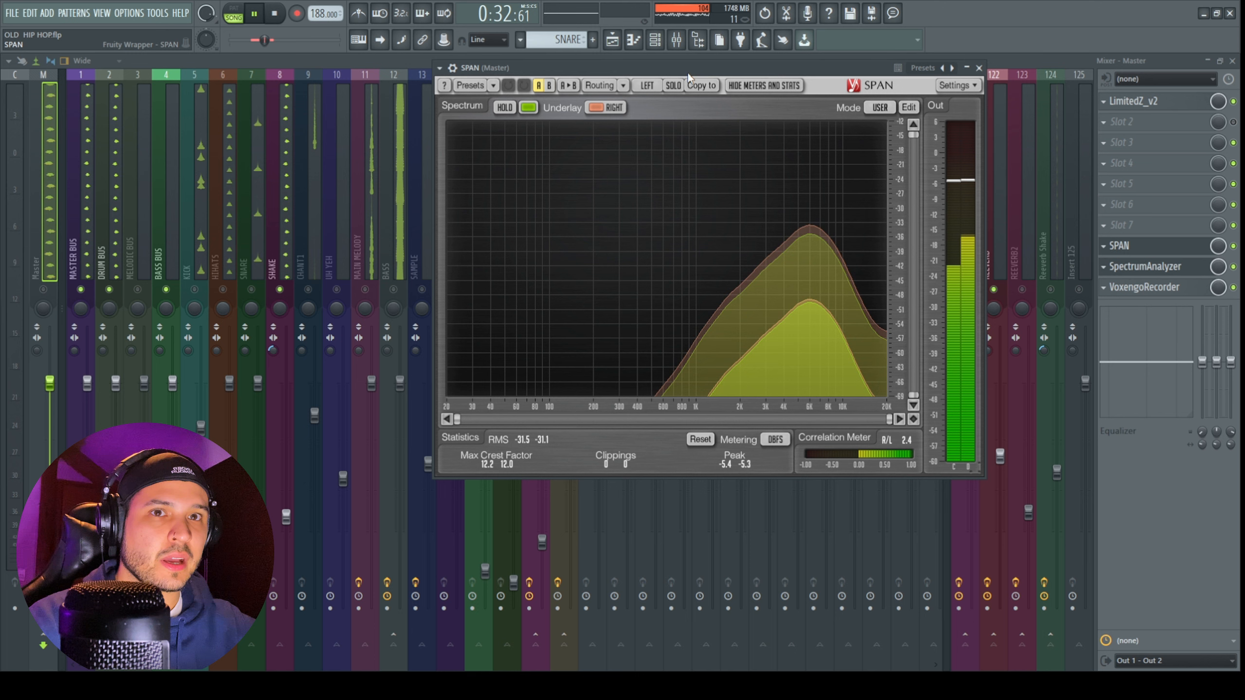
pyautogui.click(271, 350)
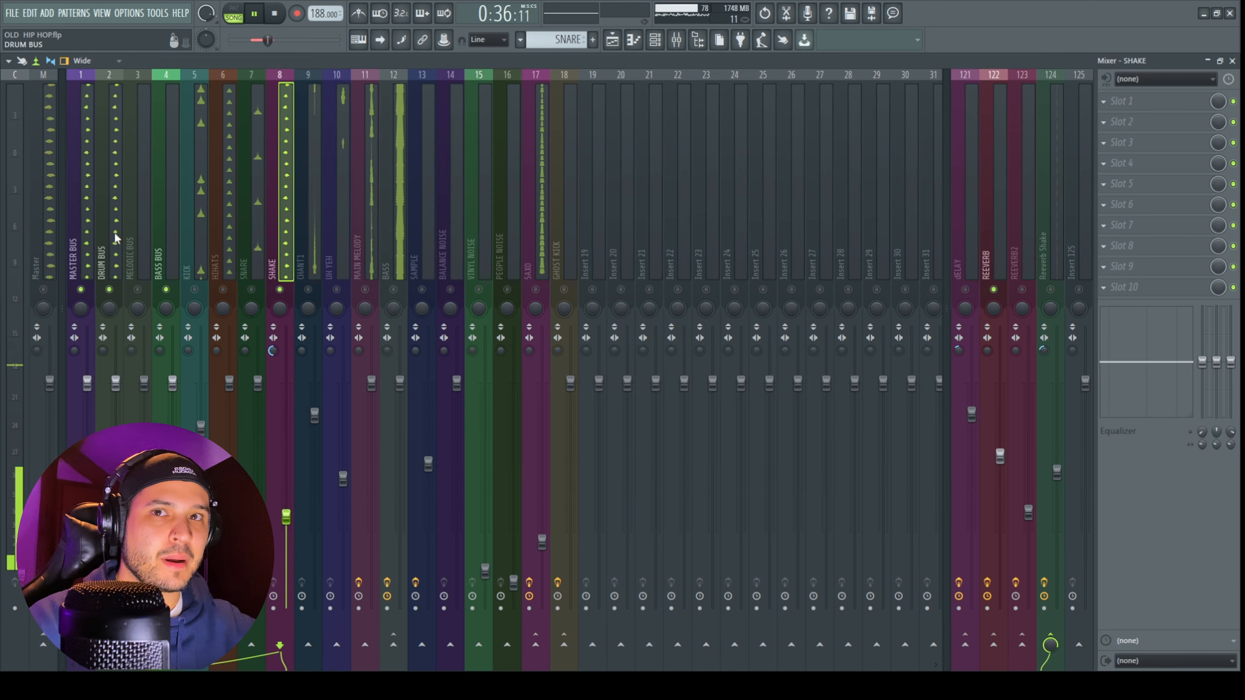
pyautogui.click(50, 234)
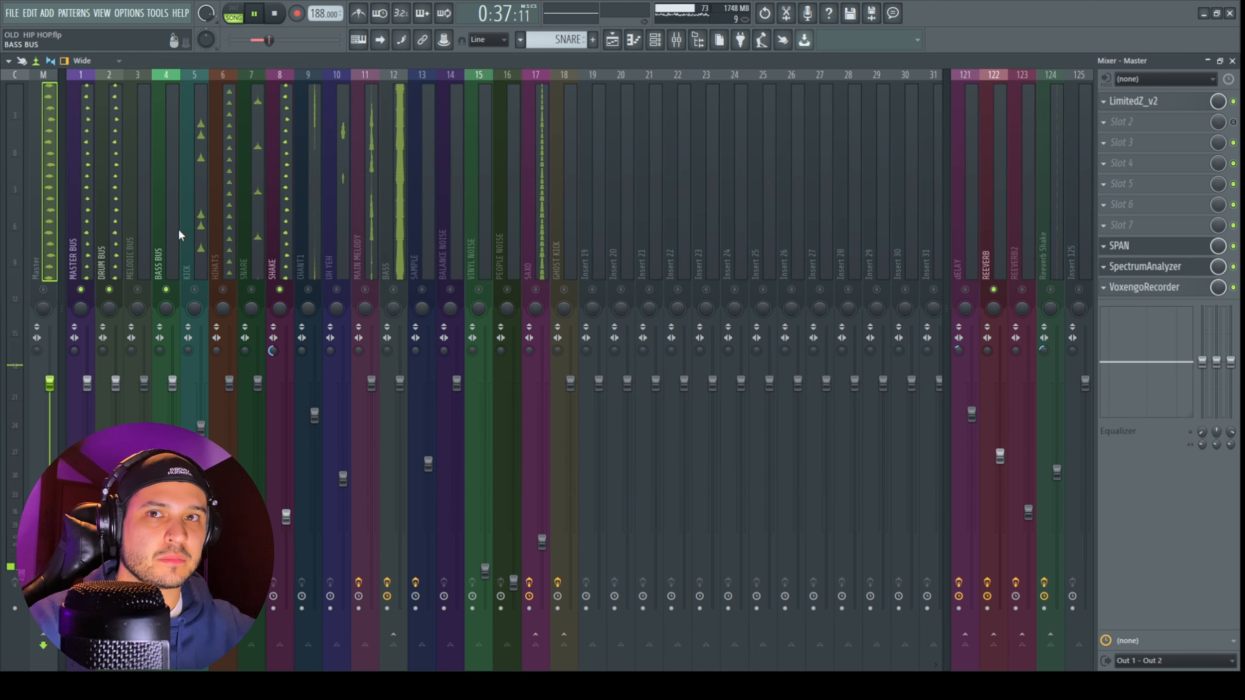
pyautogui.click(1124, 245)
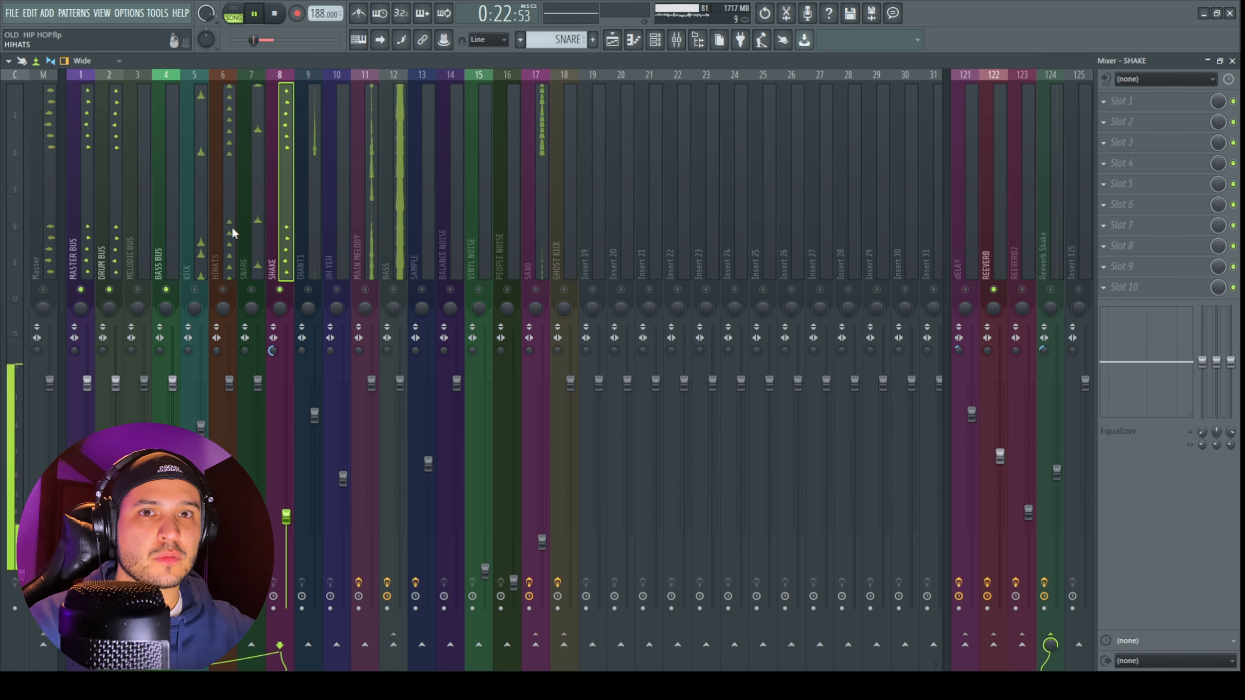
pyautogui.click(230, 226)
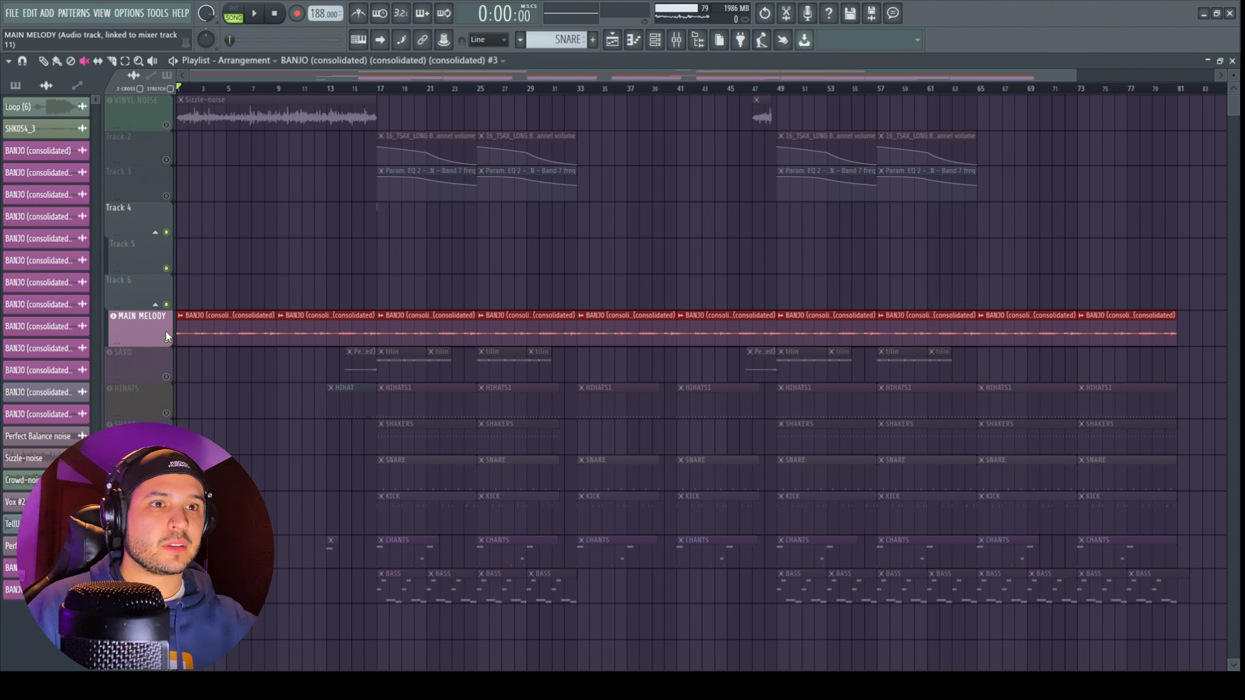
# Step: Close the MAIN MELODY track's TDR Nova and examine the melody's spectrum in the Master track's SpectrumAnalyzer
pyautogui.hotkey('ctrl', 'a')
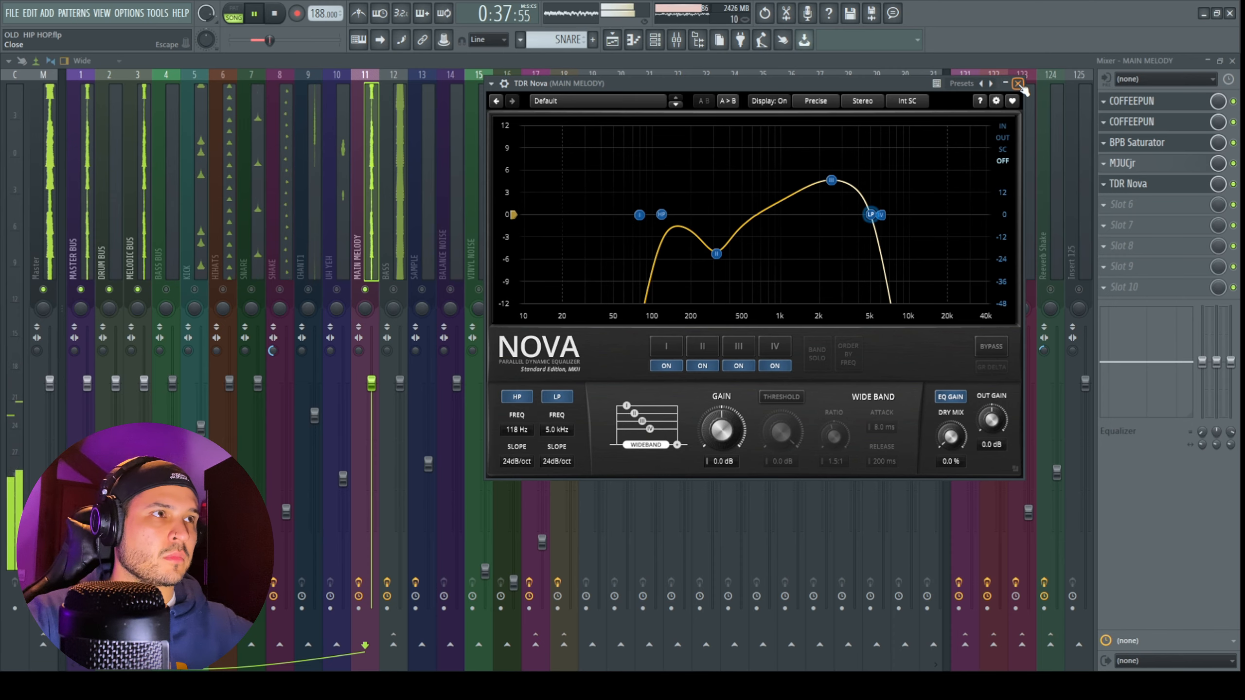
pyautogui.press('Escape')
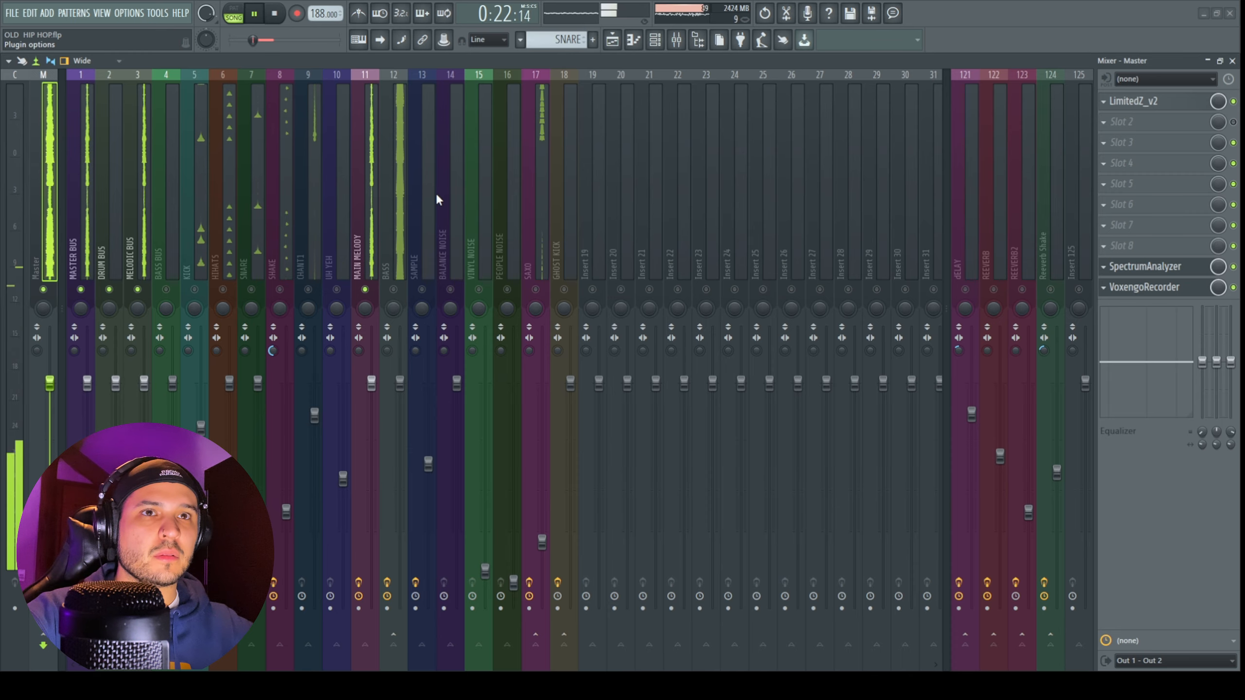
pyautogui.click(1145, 267)
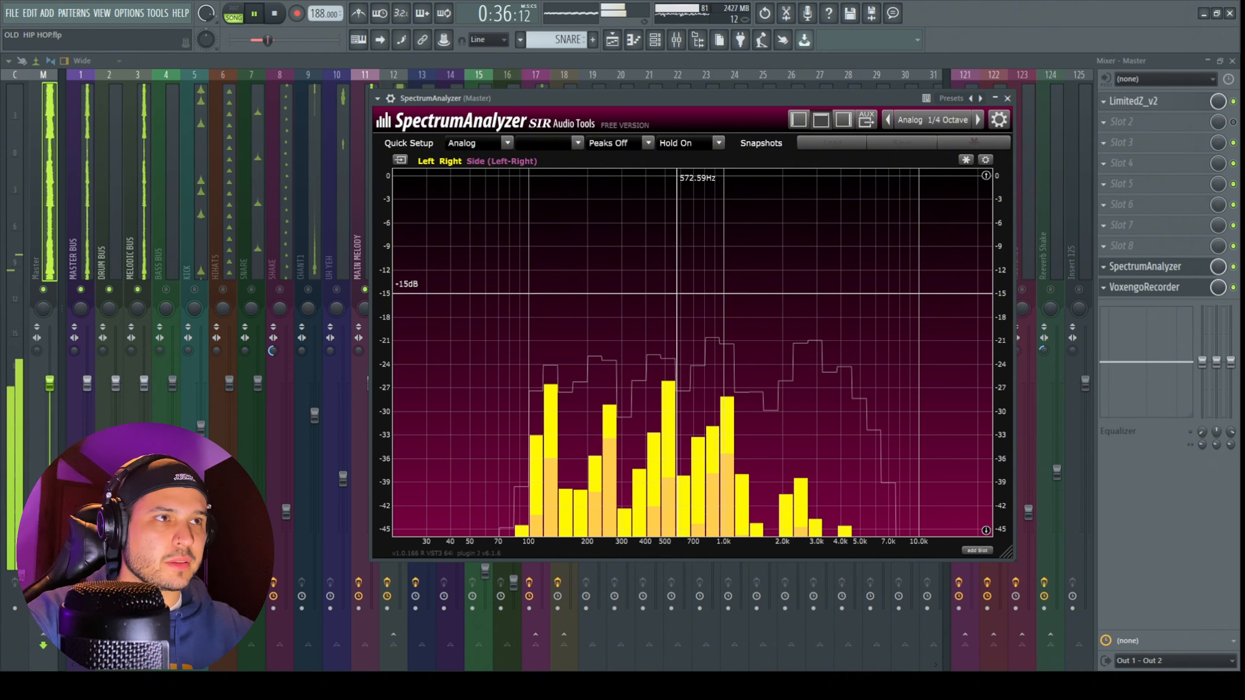
pyautogui.click(1007, 99)
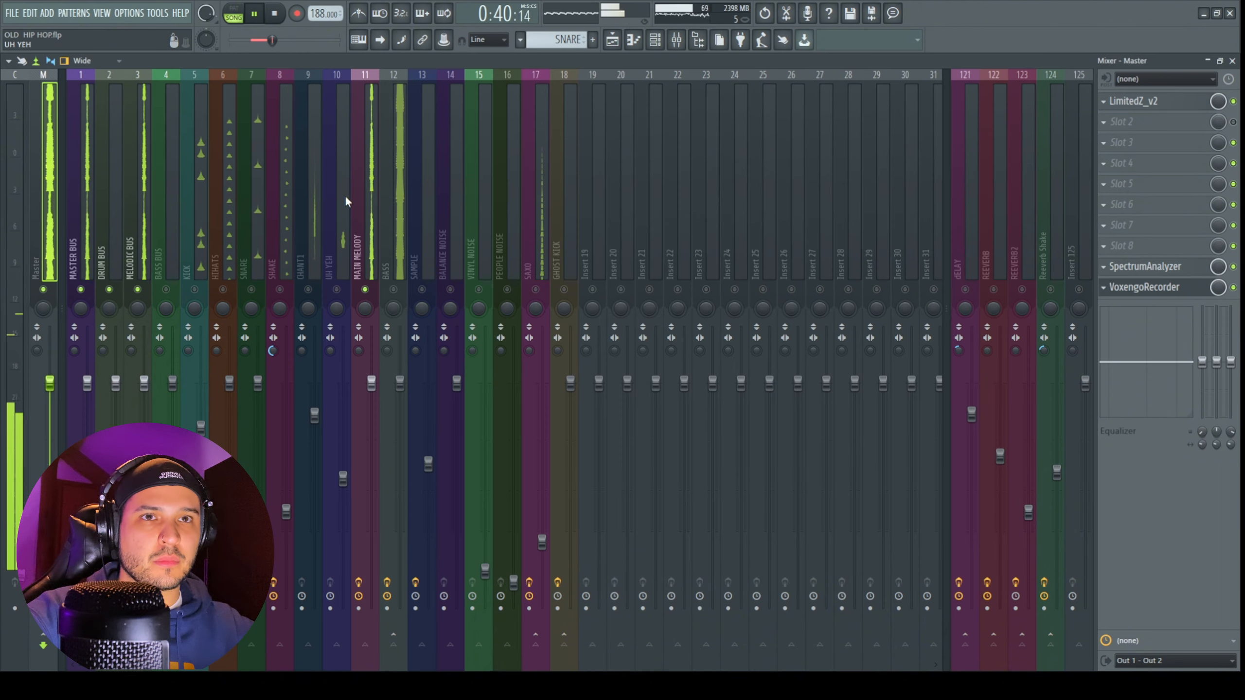
# Step: Add SPAN to slot 10 of the MAIN MELODY track and check its stereo correlation
pyautogui.click(374, 201)
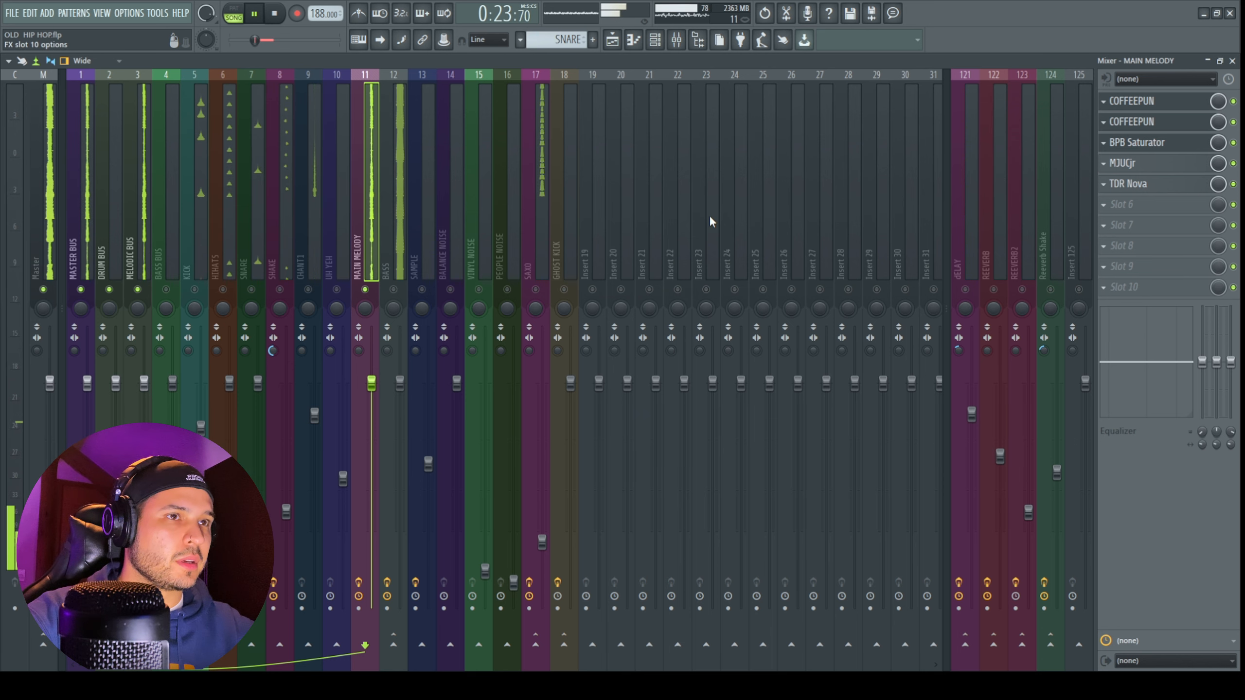
pyautogui.click(828, 615)
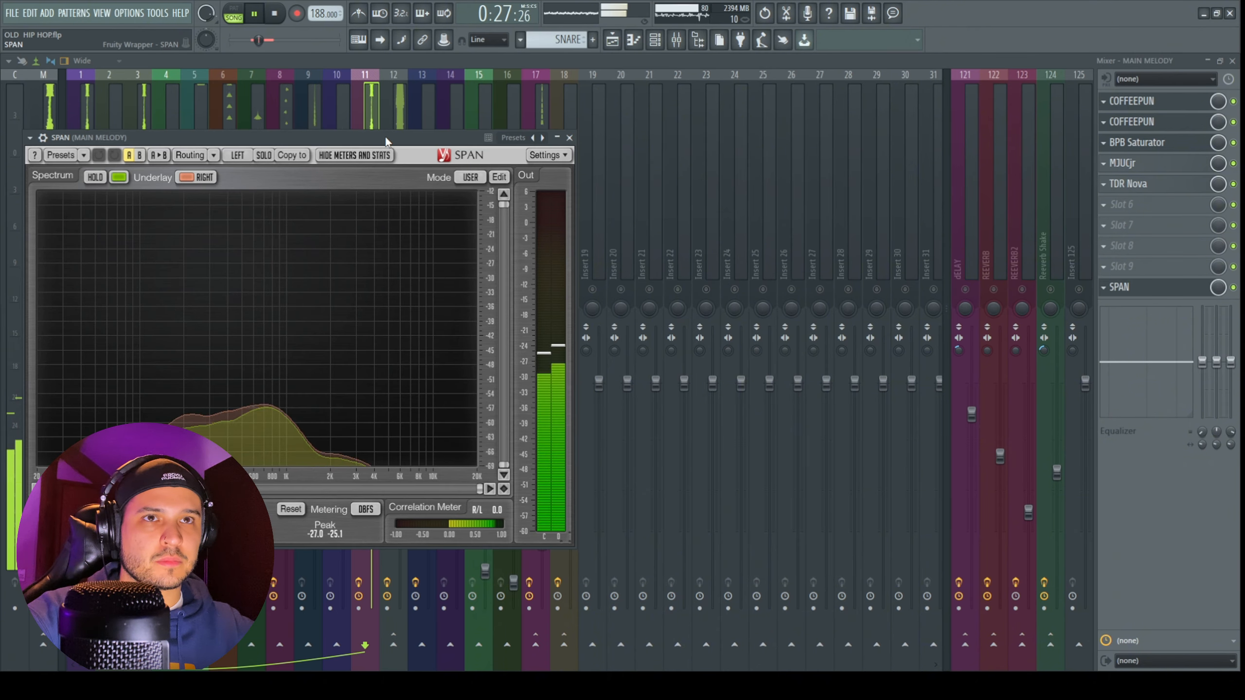
pyautogui.moveTo(385, 135); pyautogui.dragTo(649, 60)
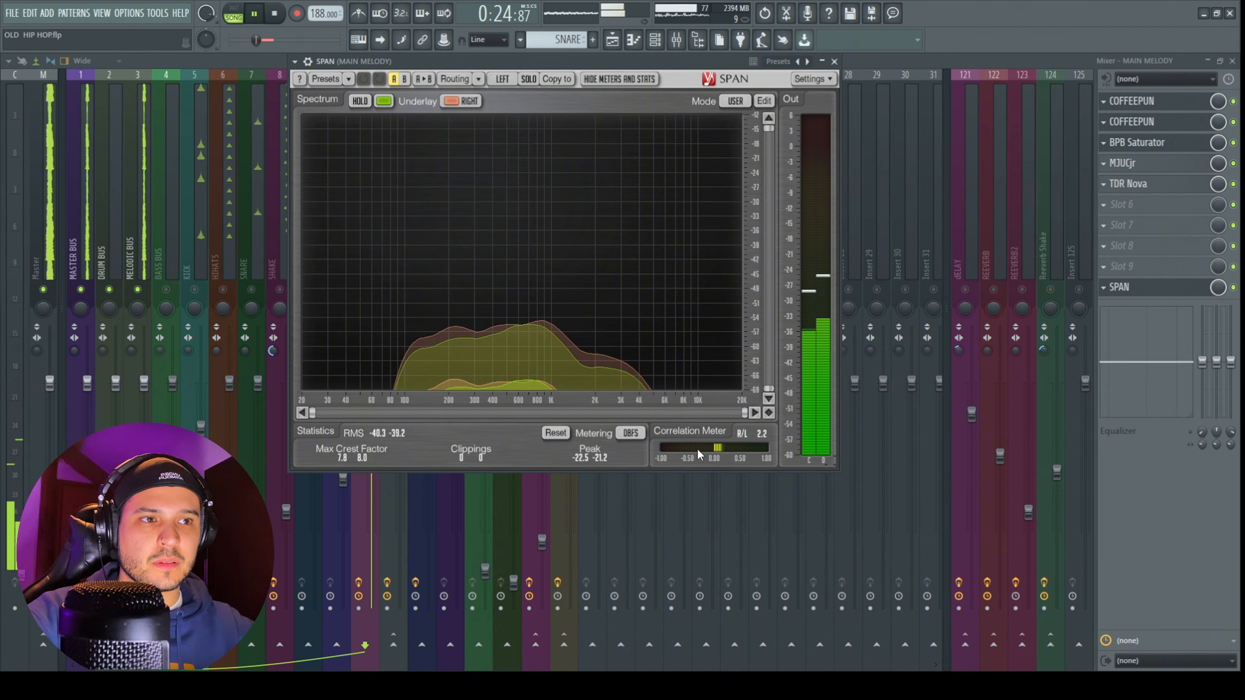
pyautogui.click(834, 60)
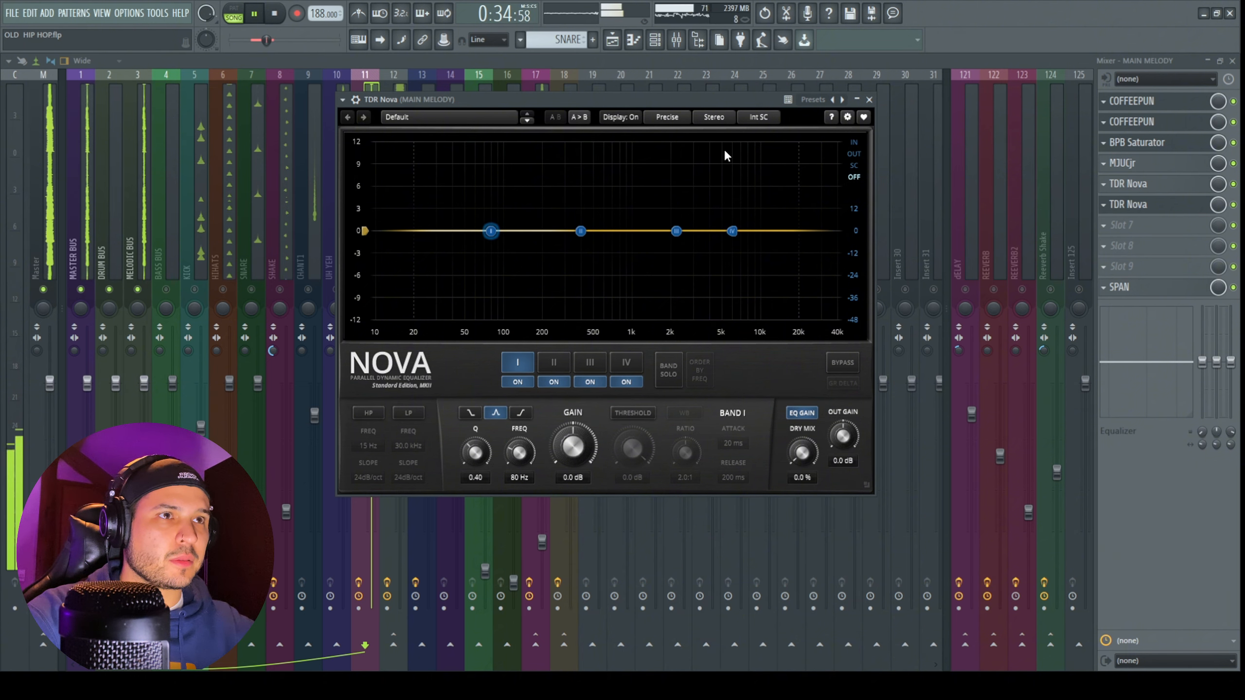
# Step: Set the MAIN MELODY track's second TDR Nova to Diff channel mode and enable a 282 Hz high-pass
pyautogui.click(731, 167)
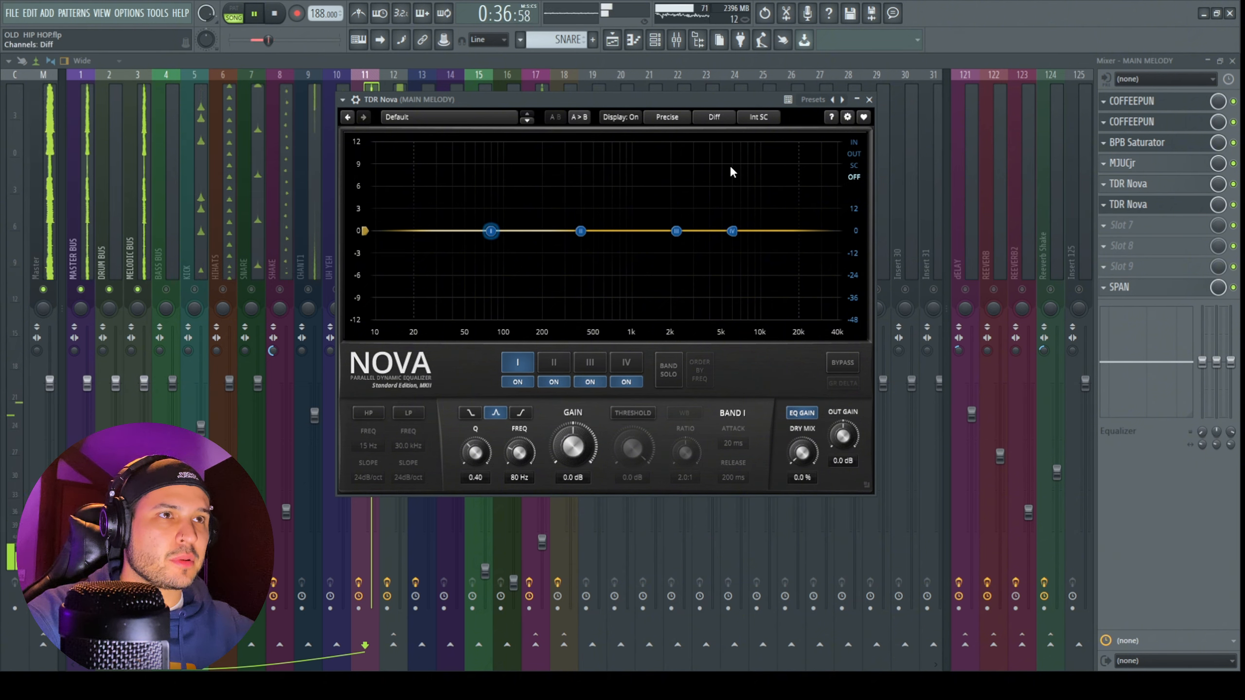
pyautogui.click(369, 413)
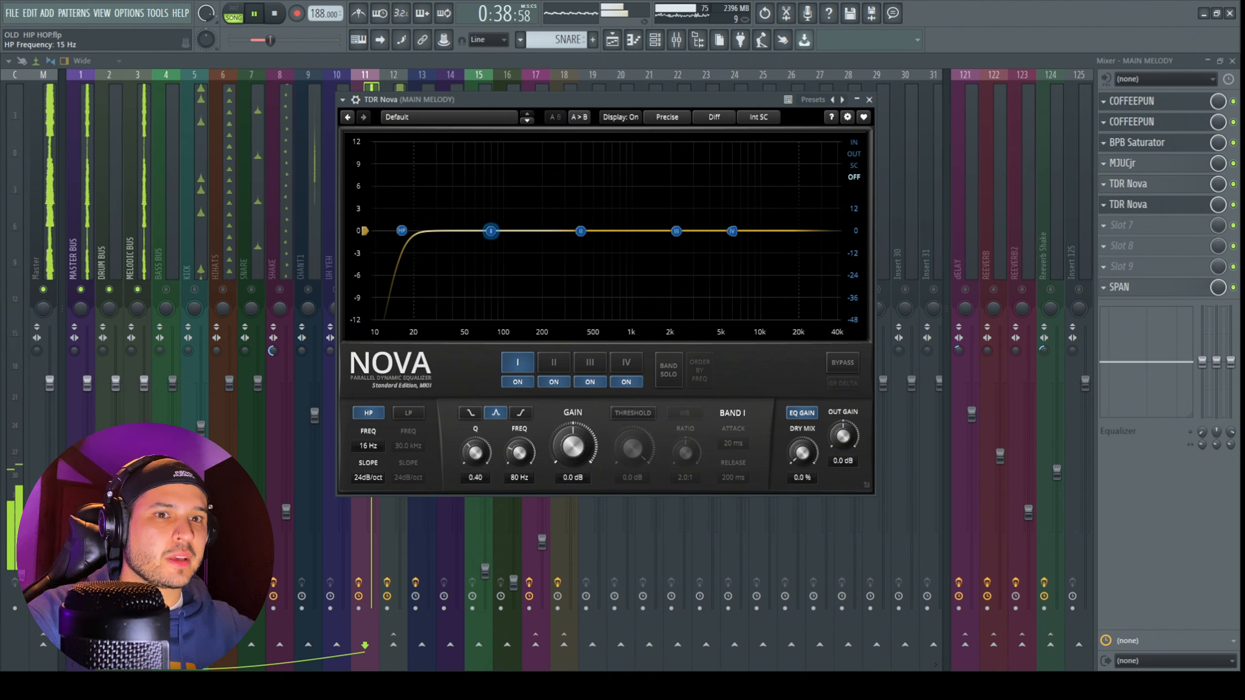
pyautogui.moveTo(498, 230); pyautogui.dragTo(517, 231)
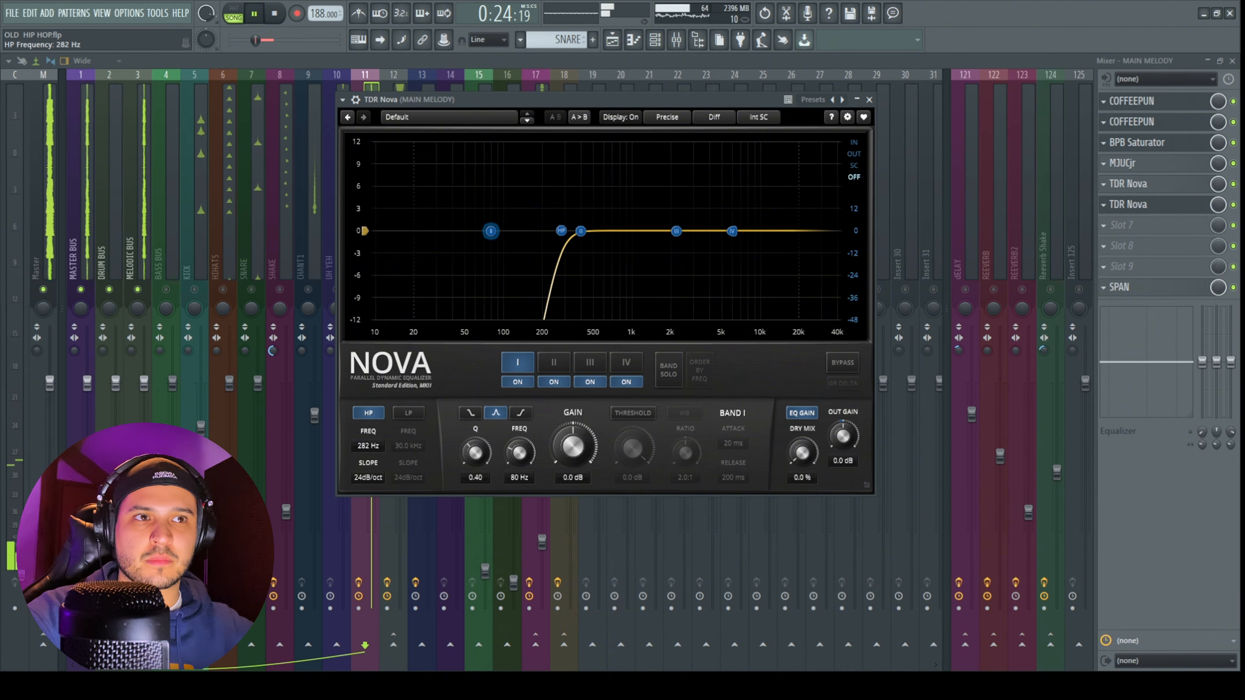
pyautogui.click(871, 100)
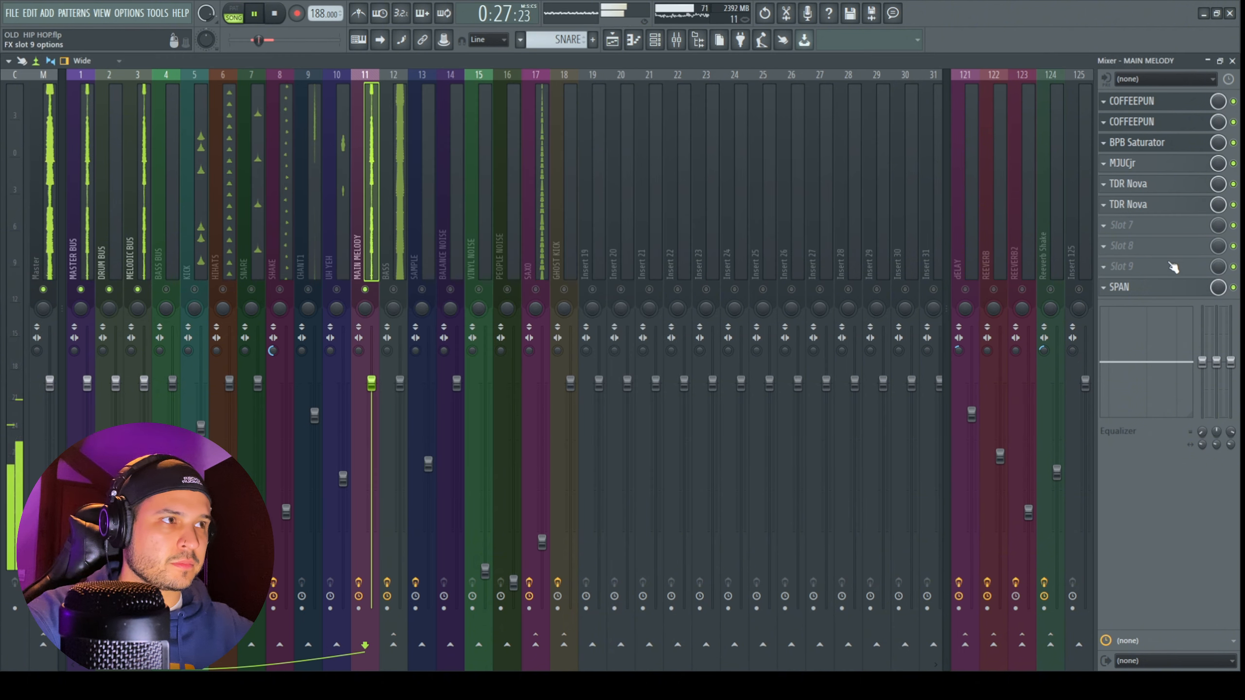
# Step: Check the MAIN MELODY track's correlation in SPAN and adjust the output gain of its second TDR Nova
pyautogui.click(1156, 290)
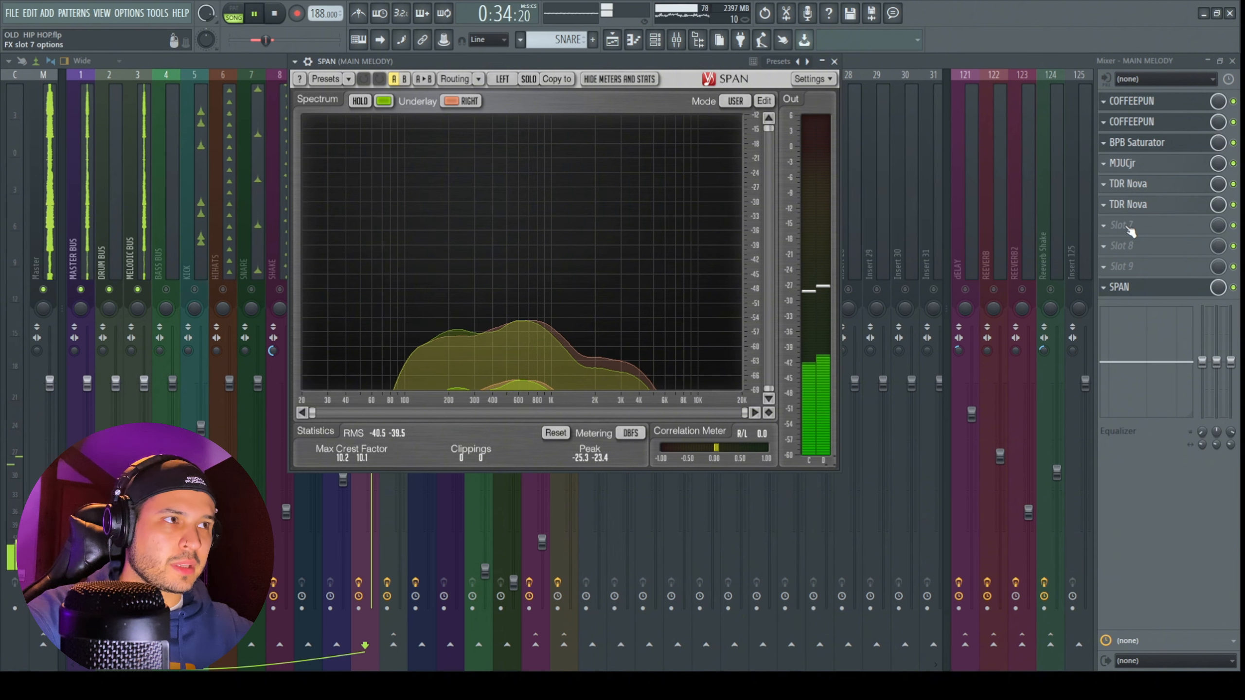
pyautogui.click(1156, 210)
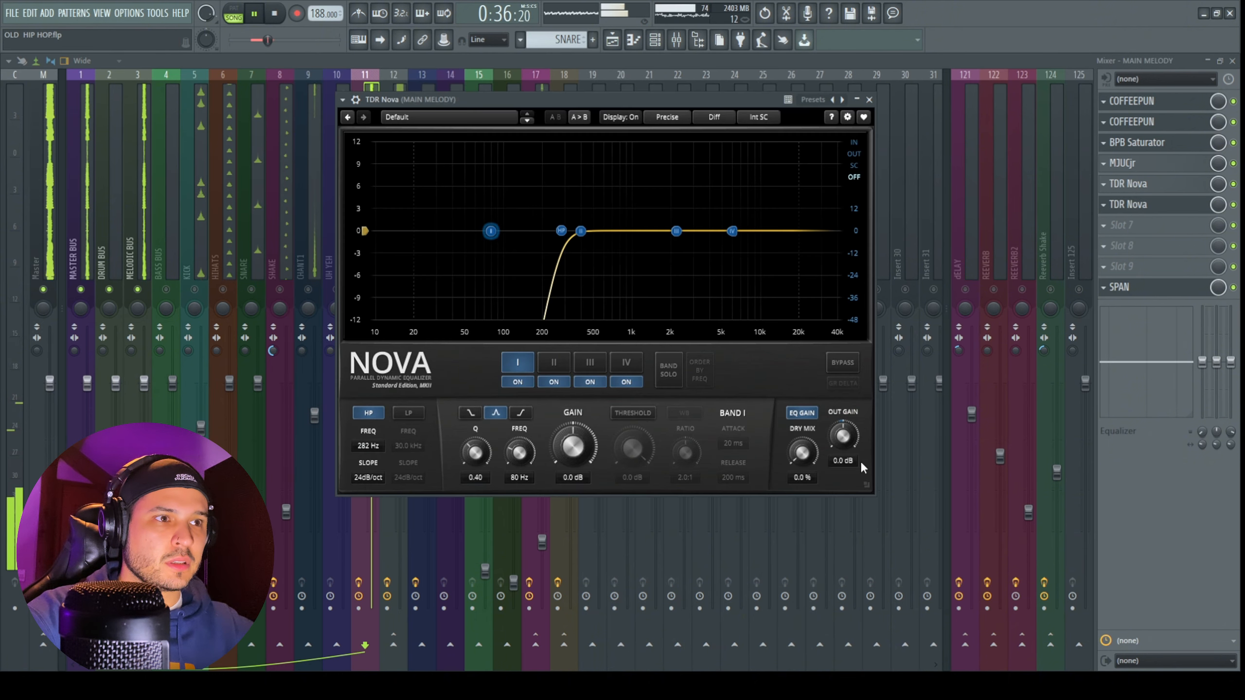
pyautogui.click(813, 417)
pyautogui.moveTo(844, 435); pyautogui.dragTo(844, 453)
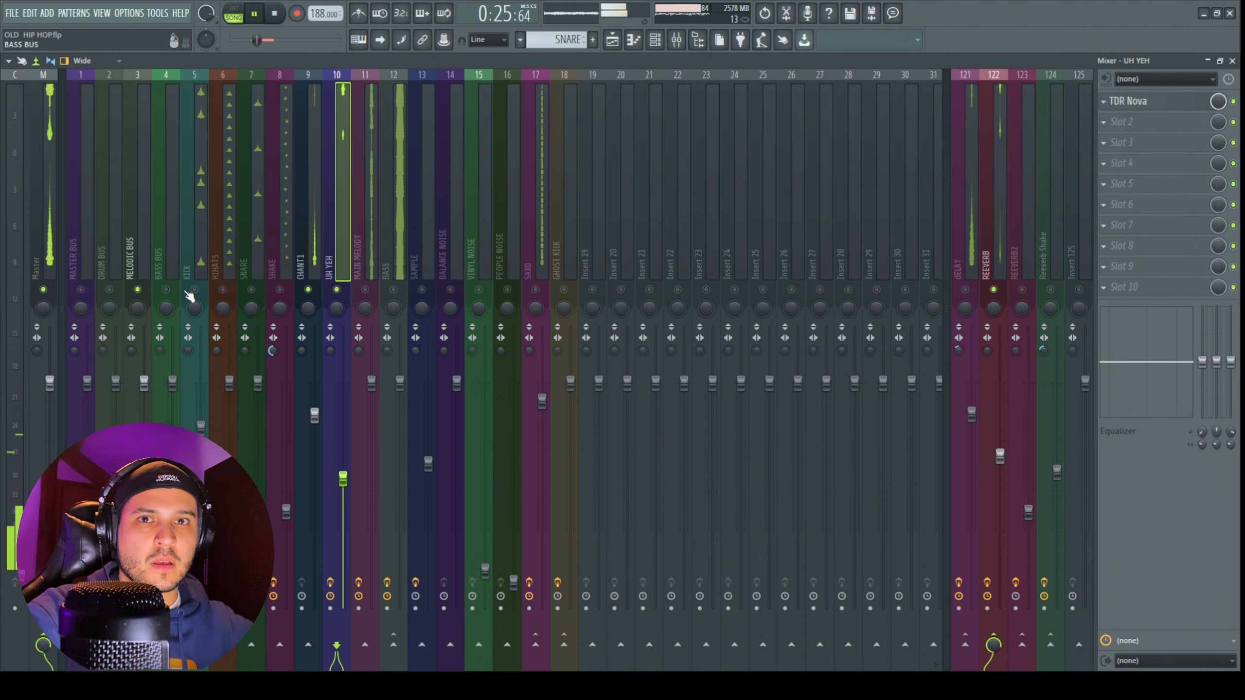
# Step: Stop playback and unsolo the UH YEH track to re-enable all mixer tracks
pyautogui.press('space')
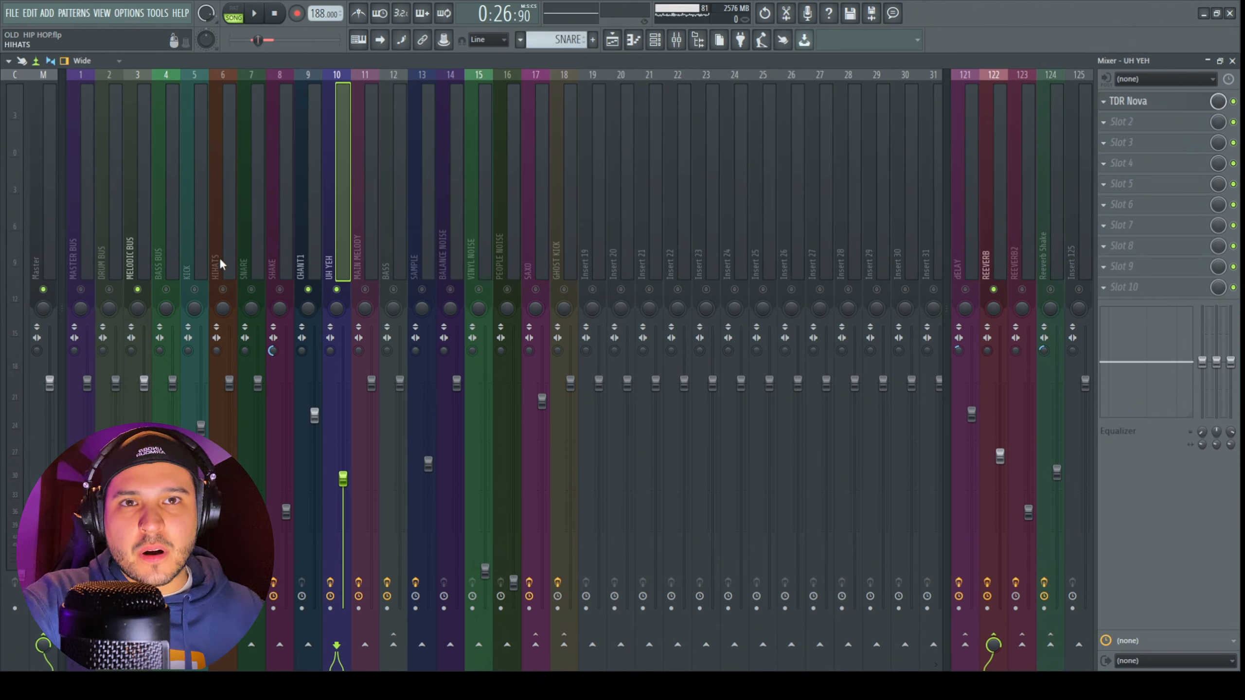
pyautogui.rightClick(335, 290)
pyautogui.rightClick(335, 290)
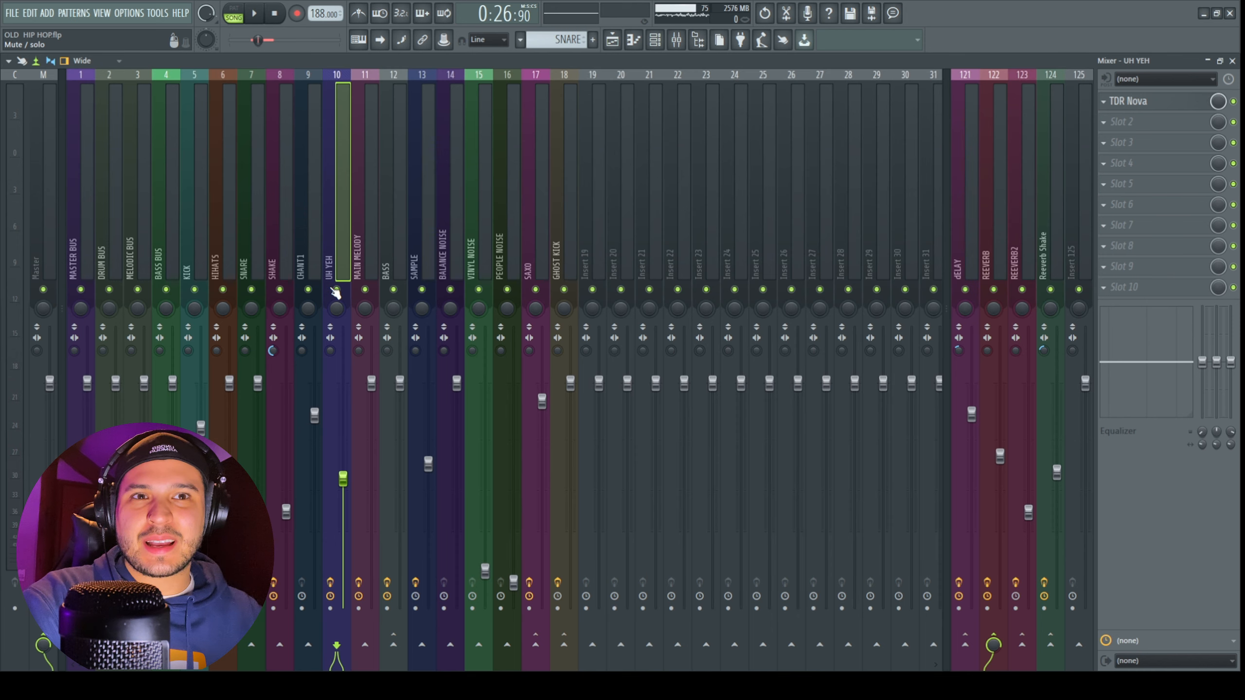
# Step: Look through the CHANT1, HIHATS, SHAKE and SNARE mixer tracks and view the arrangement in the Playlist
pyautogui.click(310, 249)
pyautogui.click(219, 249)
pyautogui.click(268, 249)
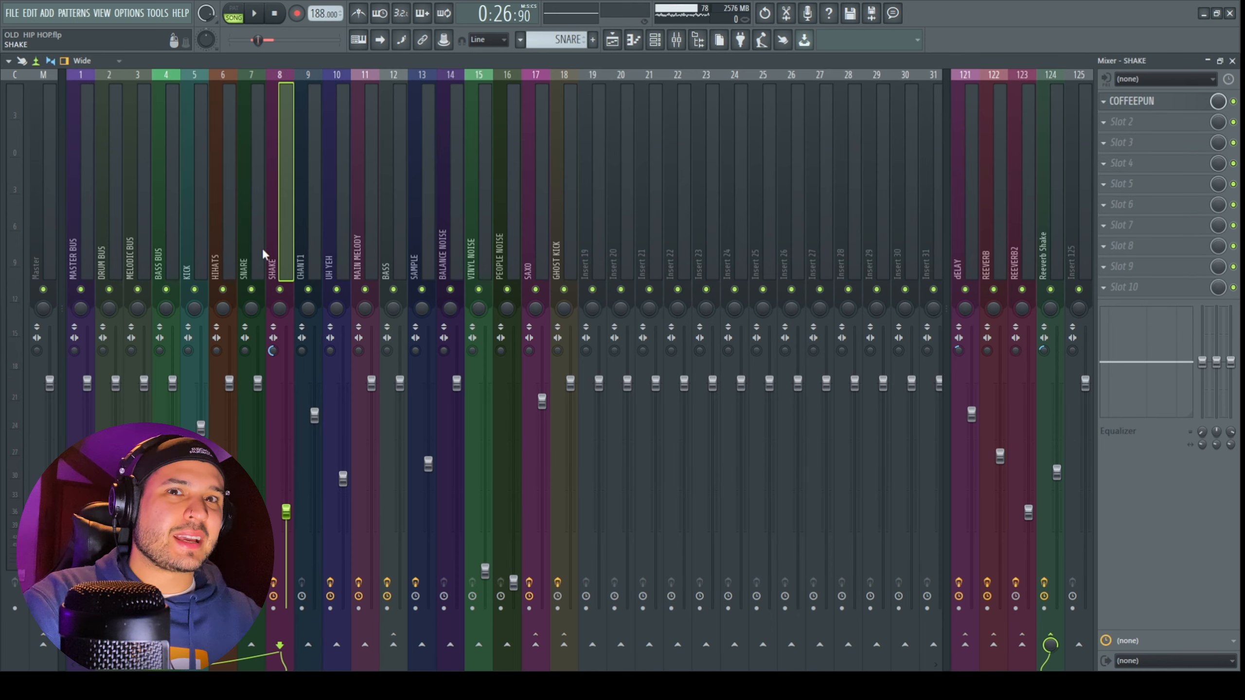
pyautogui.click(256, 250)
pyautogui.click(612, 41)
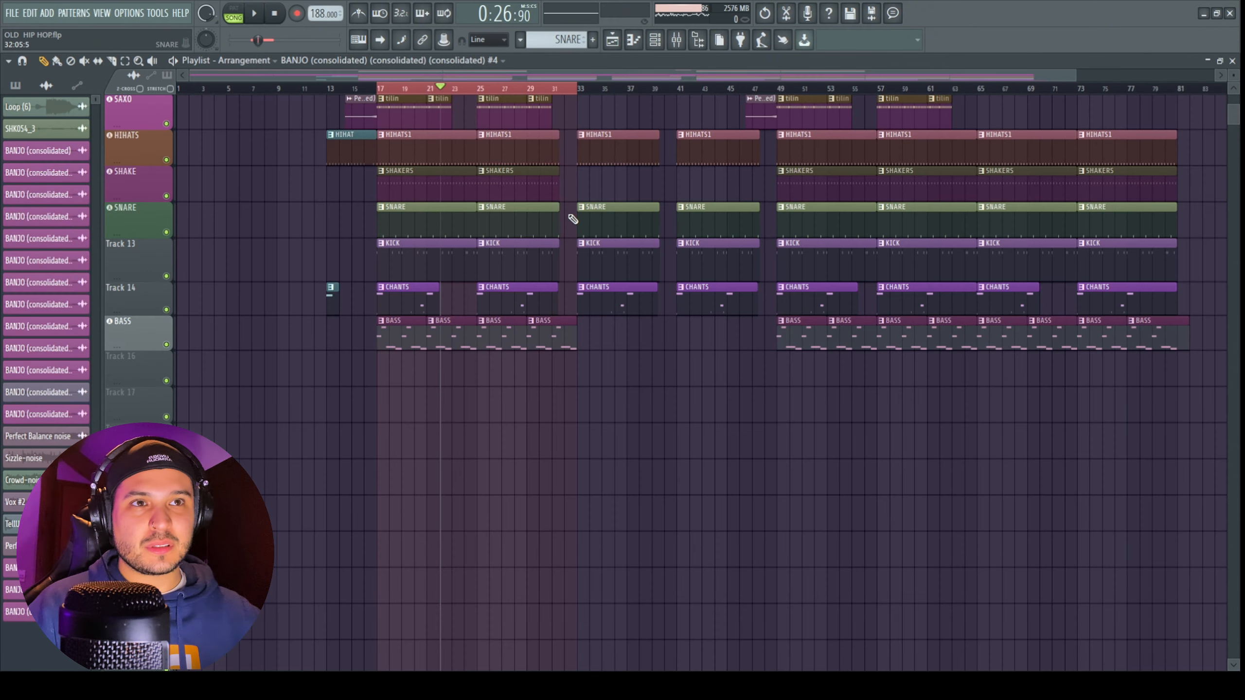
pyautogui.scroll(2, 616, 181)
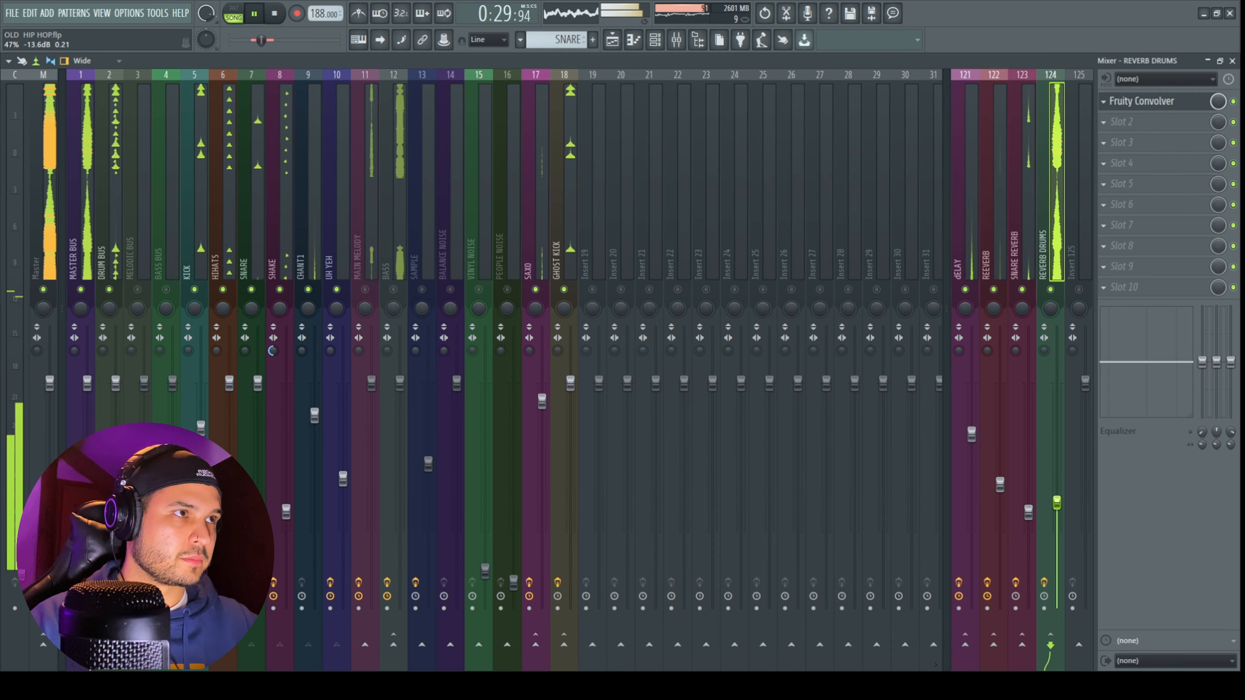
# Step: Insert TDR Nova before Fruity Convolver on the REVERB DRUMS track and enable a 272 Hz high-pass
pyautogui.click(255, 14)
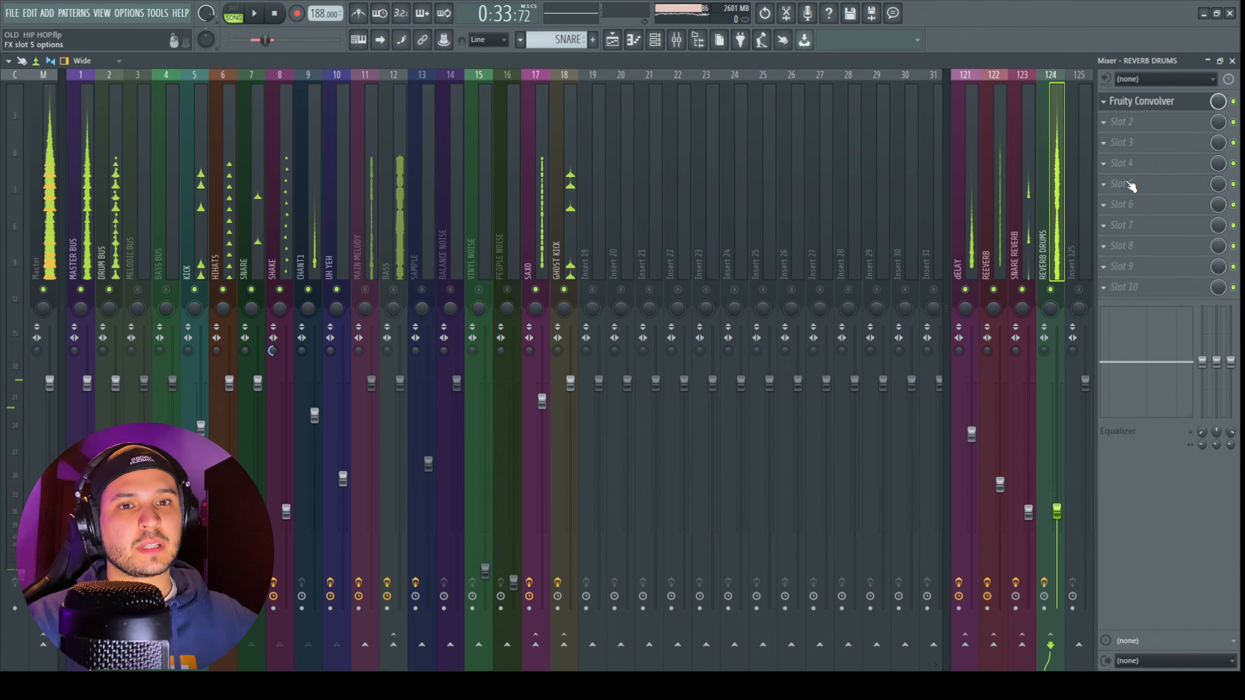
pyautogui.scroll(-1, 1128, 106)
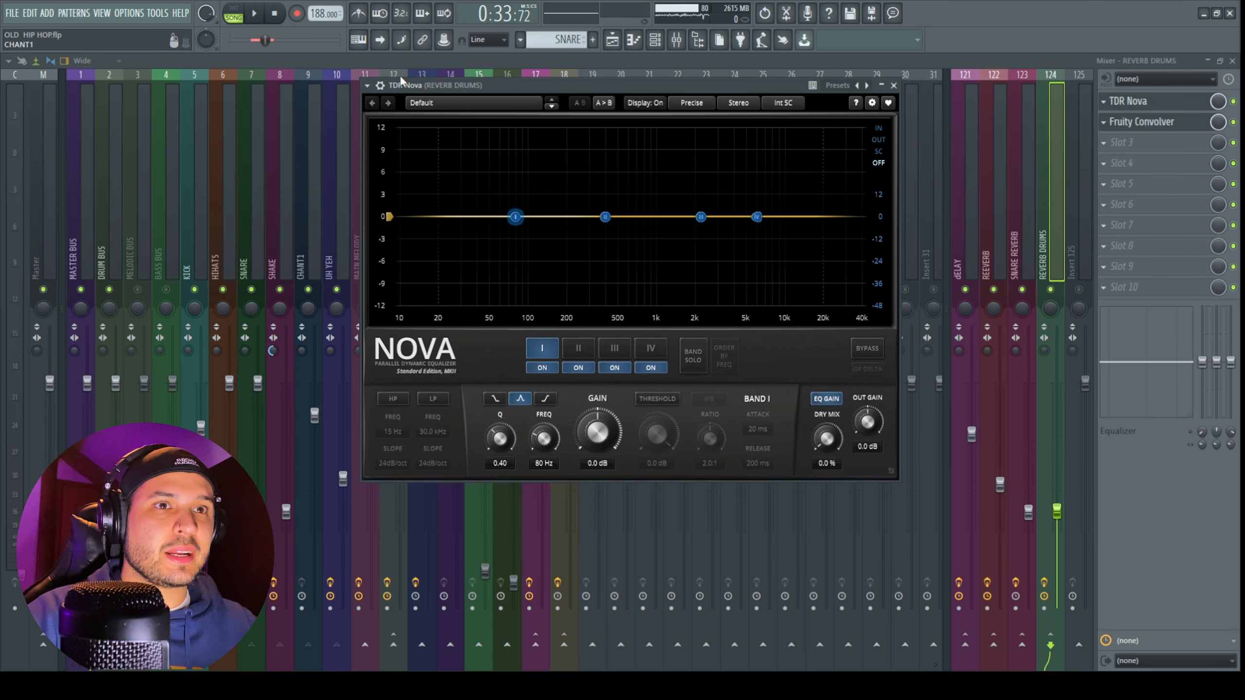
pyautogui.press('space')
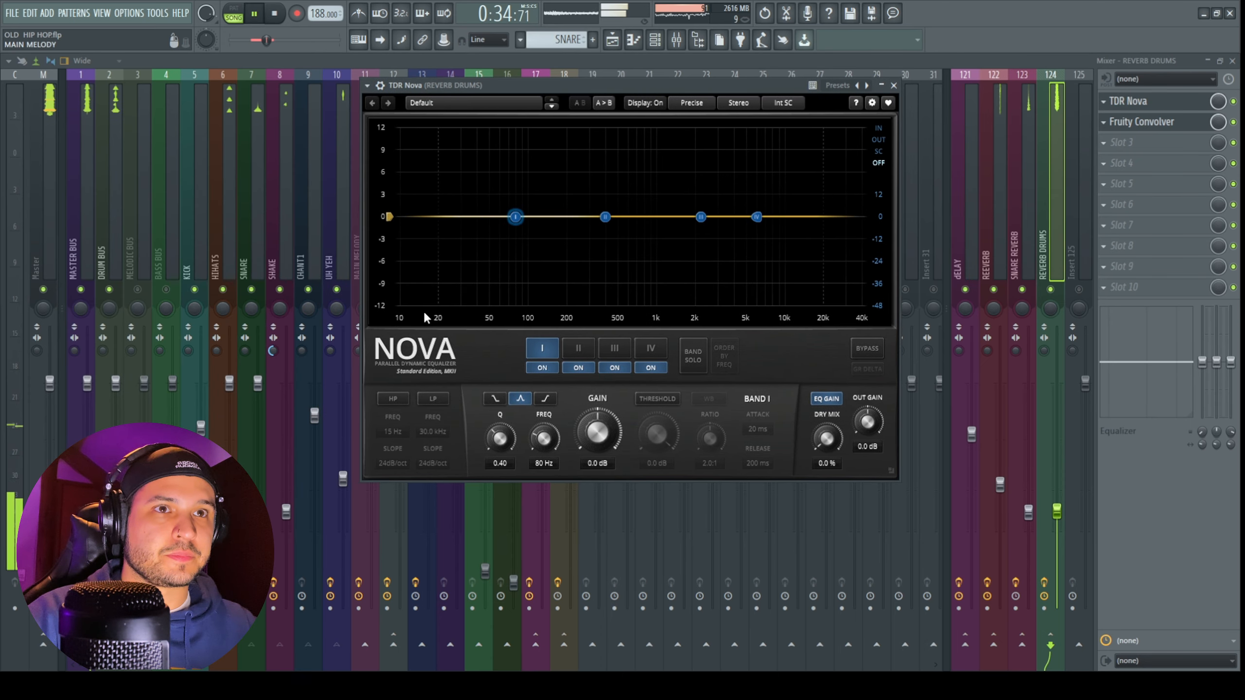
pyautogui.click(394, 398)
pyautogui.moveTo(403, 428); pyautogui.dragTo(402, 394)
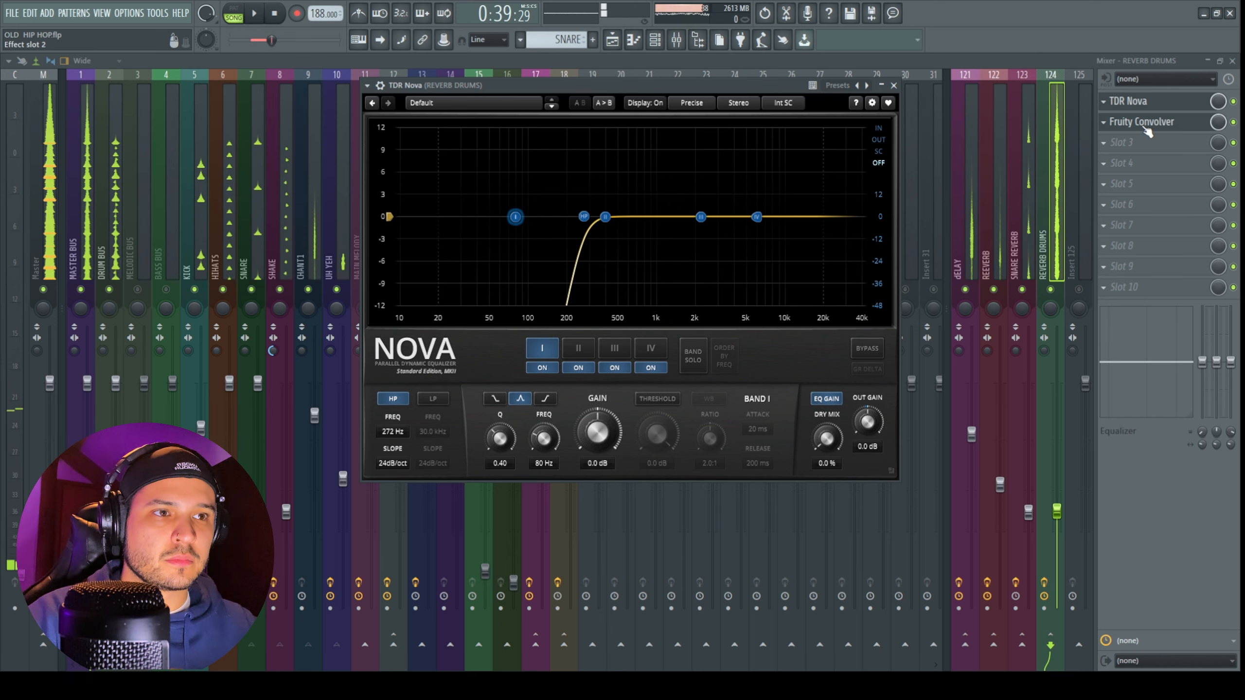
# Step: Move Fruity Convolver to slot 3 on the REVERB DRUMS track and load MERICA onto the track
pyautogui.moveTo(1127, 121); pyautogui.dragTo(1128, 142)
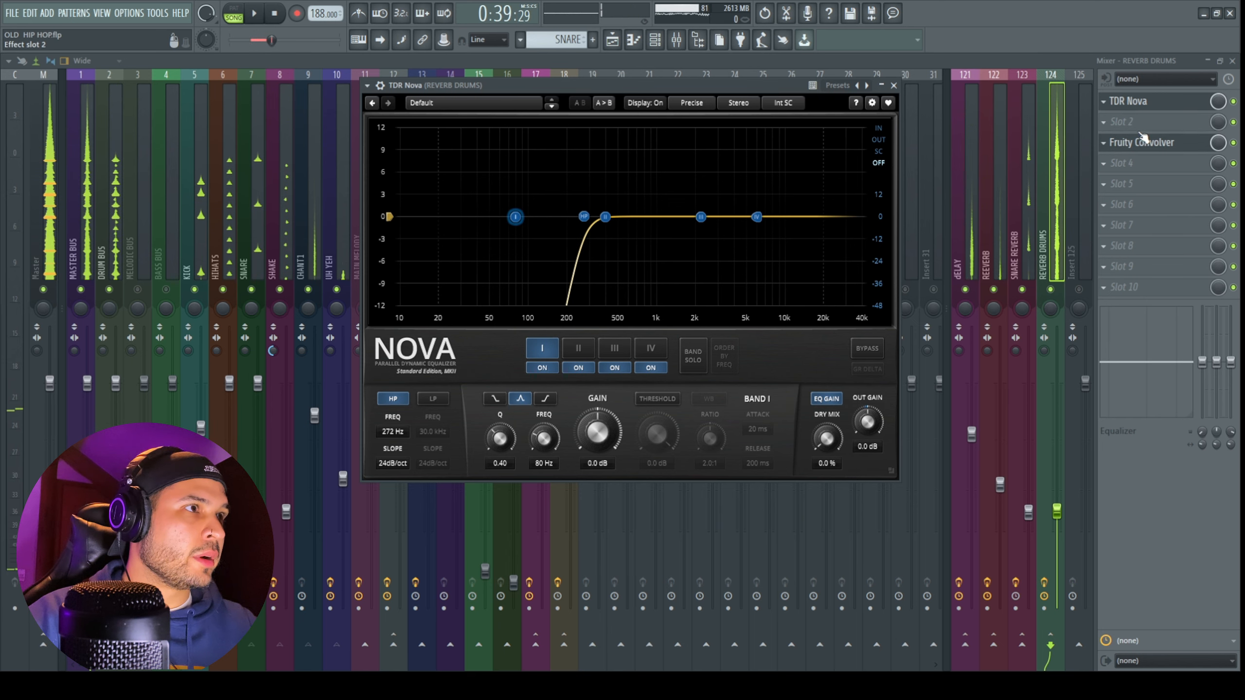
pyautogui.press('Escape')
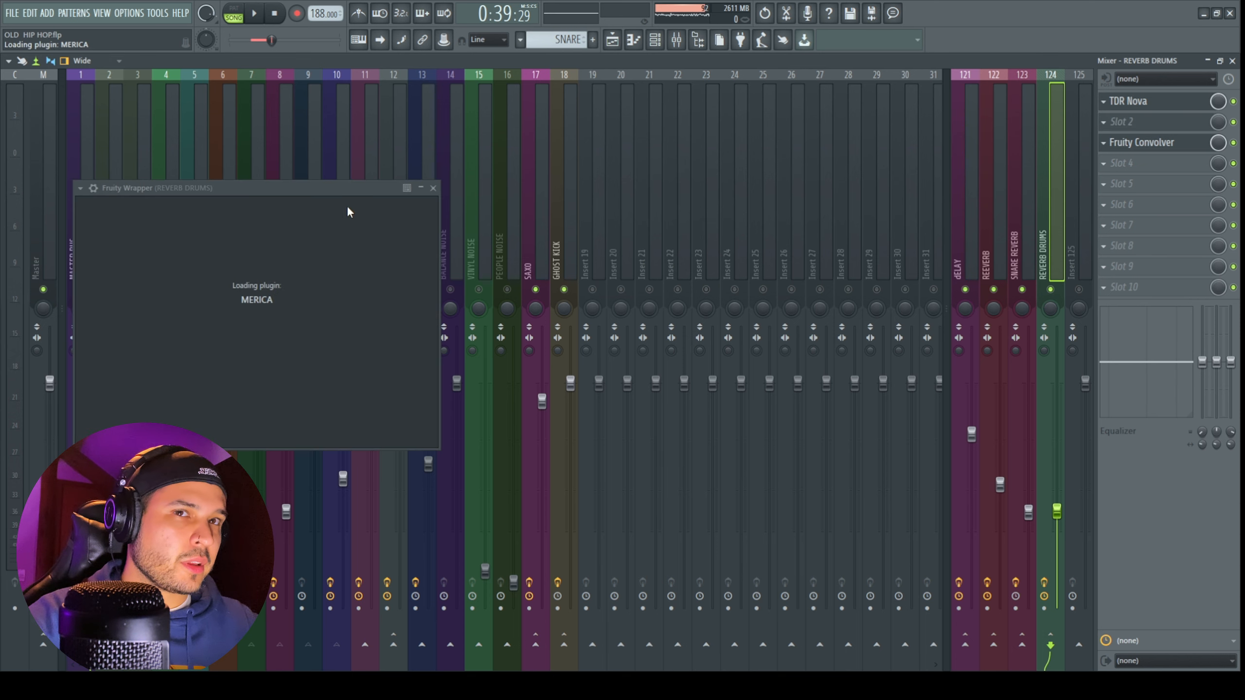
pyautogui.moveTo(191, 185); pyautogui.dragTo(662, 116)
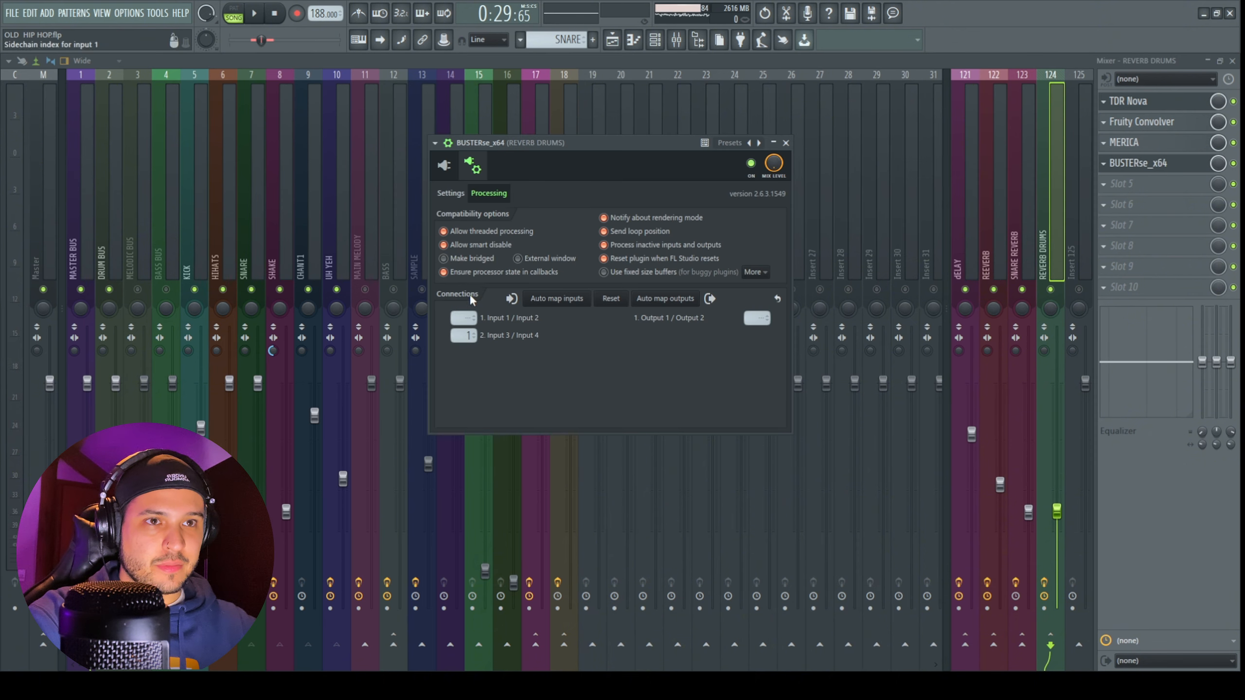
# Step: Set the ratio to 10 and enable Turbo in BUSTERse on the REVERB DRUMS track
pyautogui.click(444, 165)
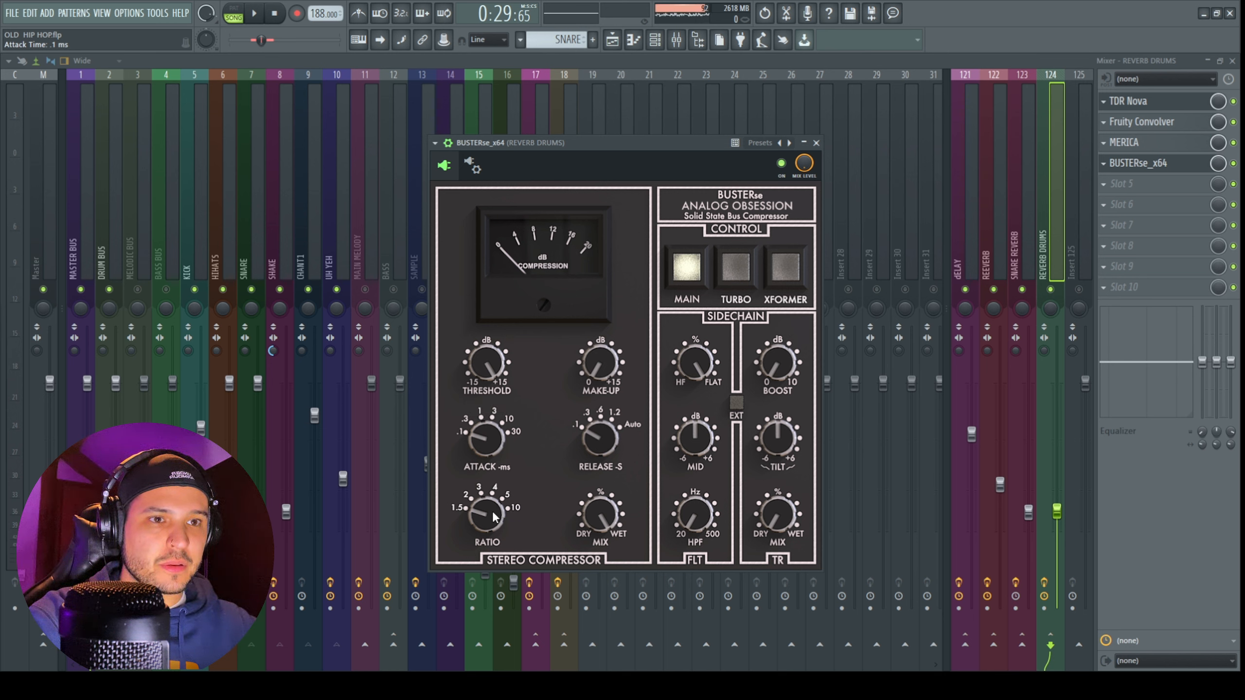
pyautogui.moveTo(493, 516); pyautogui.dragTo(619, 175)
pyautogui.click(736, 267)
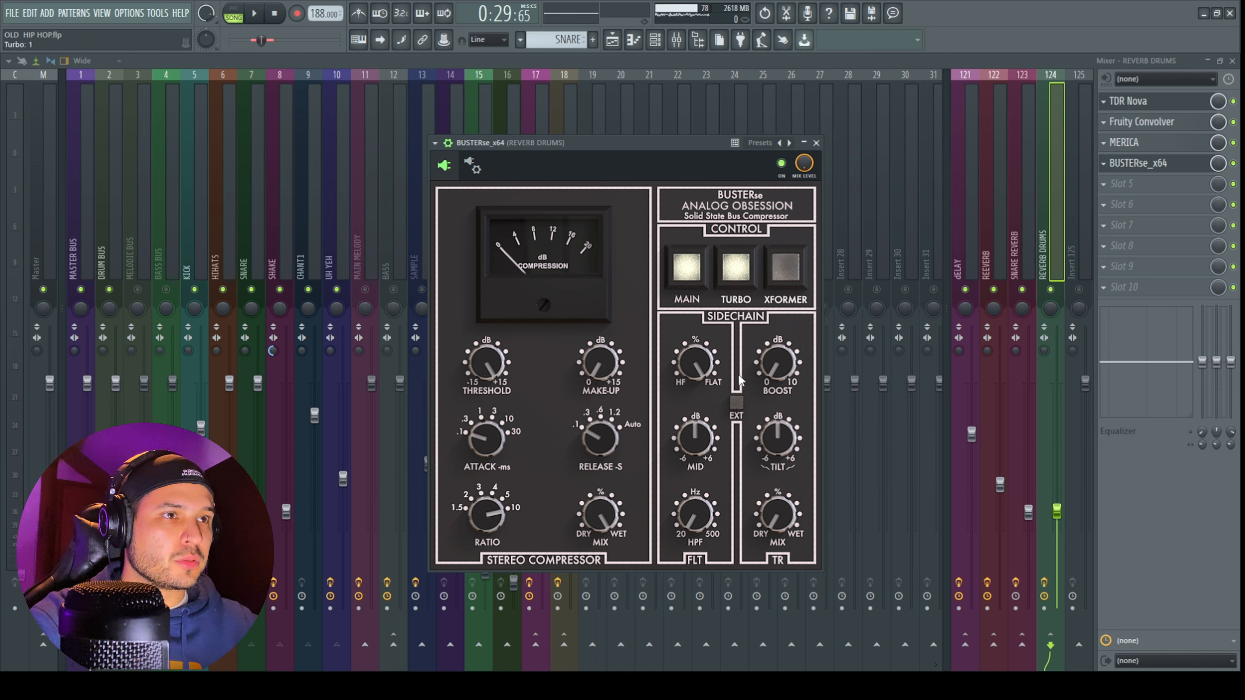
# Step: Enable the external sidechain in BUSTERse and lower its threshold during playback, comparing the sound with the effect bypassed
pyautogui.click(736, 403)
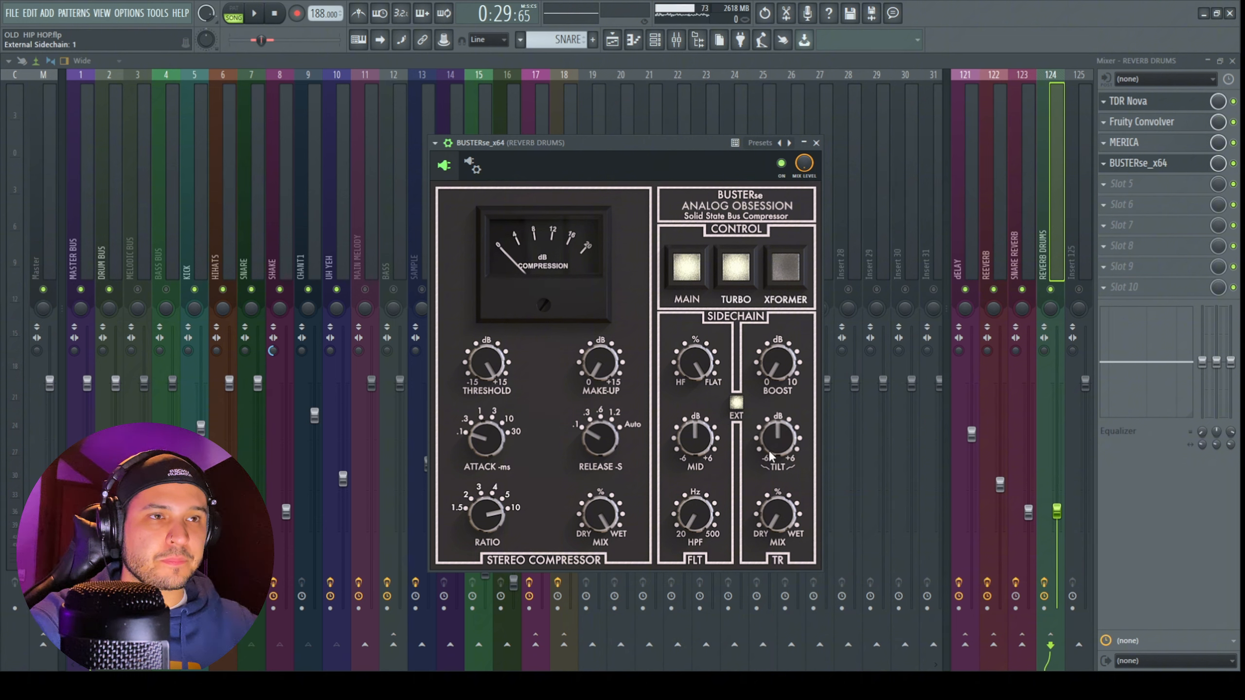
pyautogui.click(254, 14)
pyautogui.moveTo(486, 362); pyautogui.dragTo(507, 496)
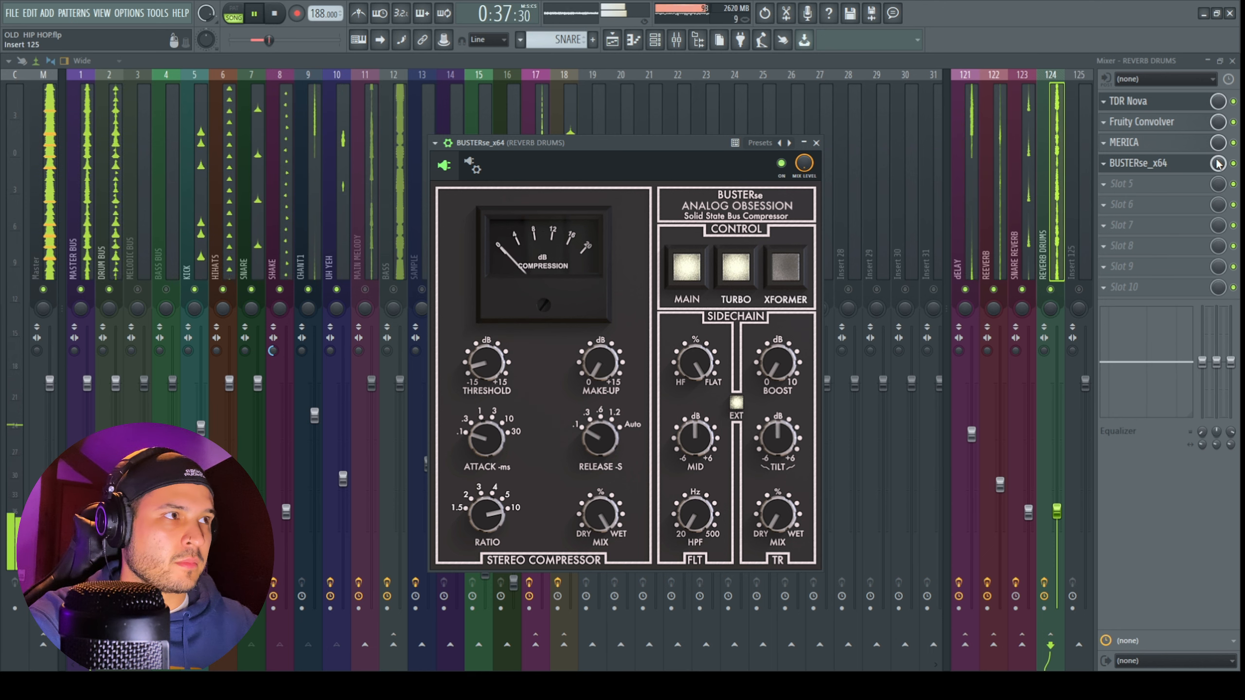
pyautogui.click(1234, 163)
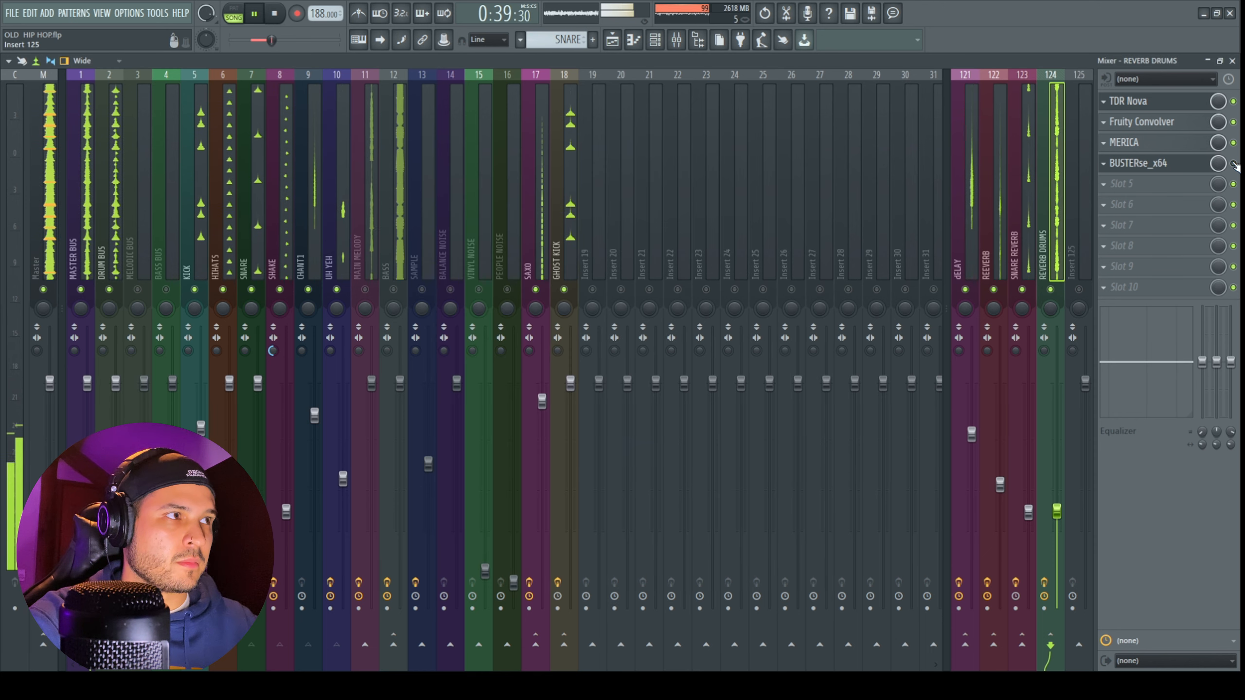
pyautogui.click(1234, 164)
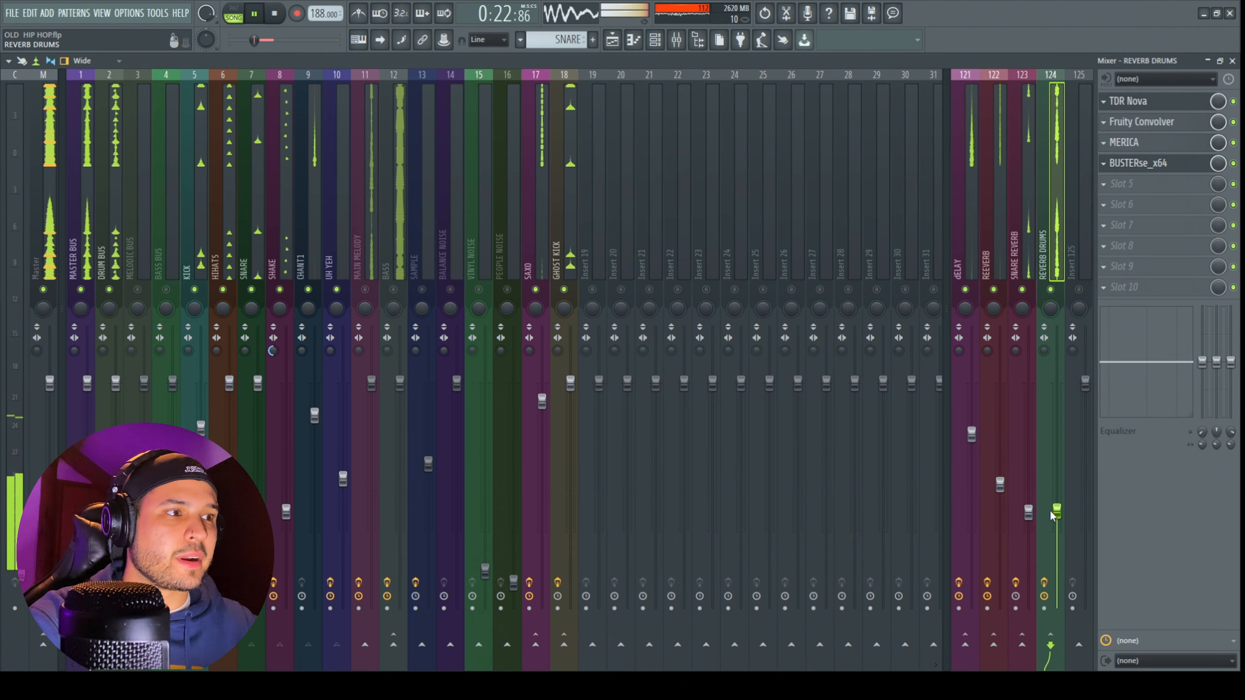
# Step: Lower the REVERB DRUMS and SNARE REVERB track volumes, comparing the mix with REVERB DRUMS muted
pyautogui.moveTo(1056, 511); pyautogui.dragTo(1058, 570)
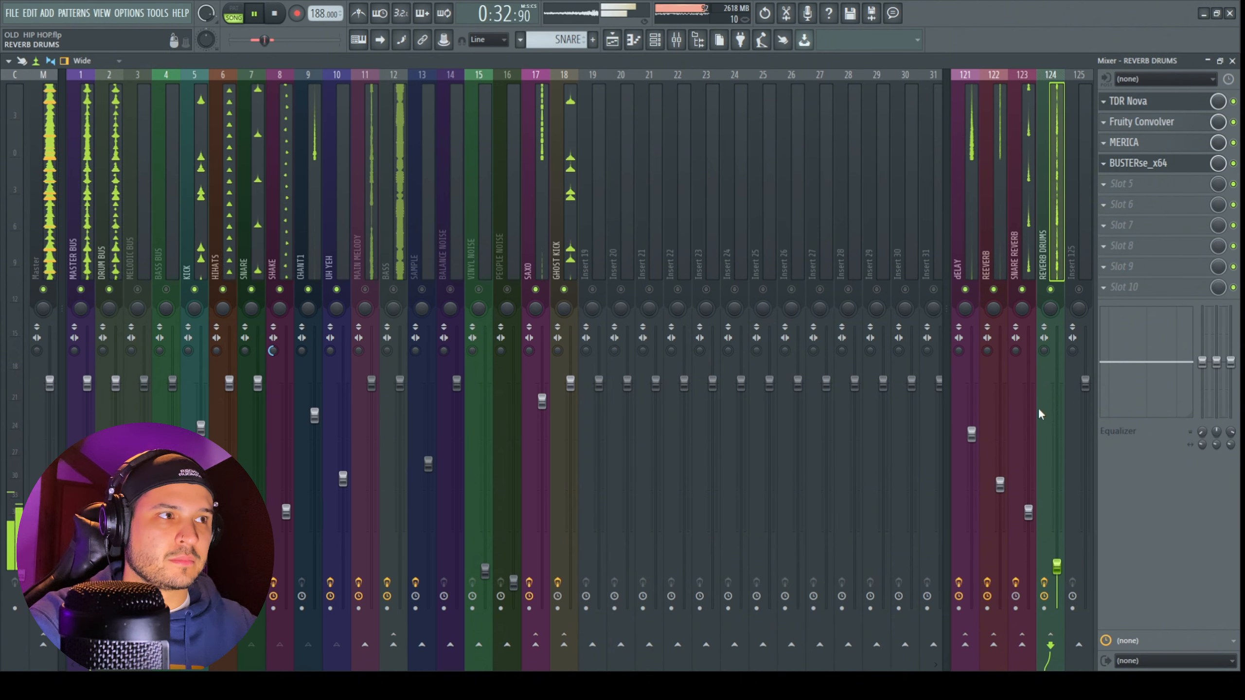
pyautogui.moveTo(1028, 513); pyautogui.dragTo(1029, 535)
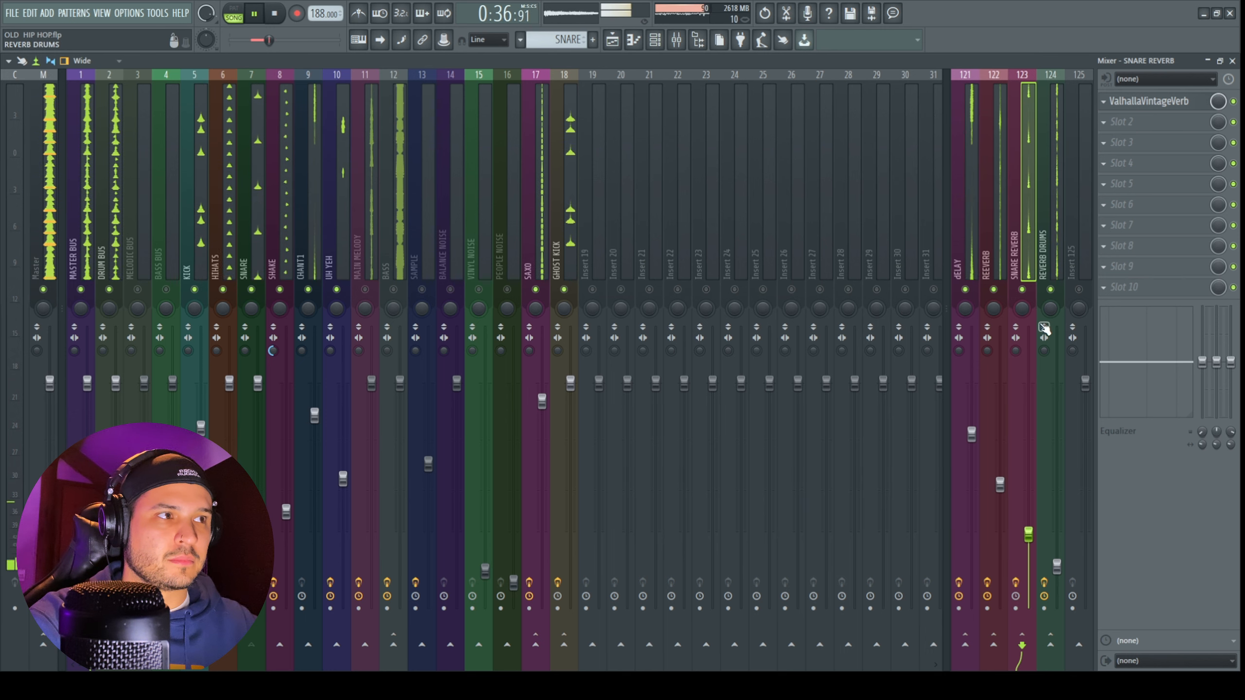
pyautogui.click(1051, 290)
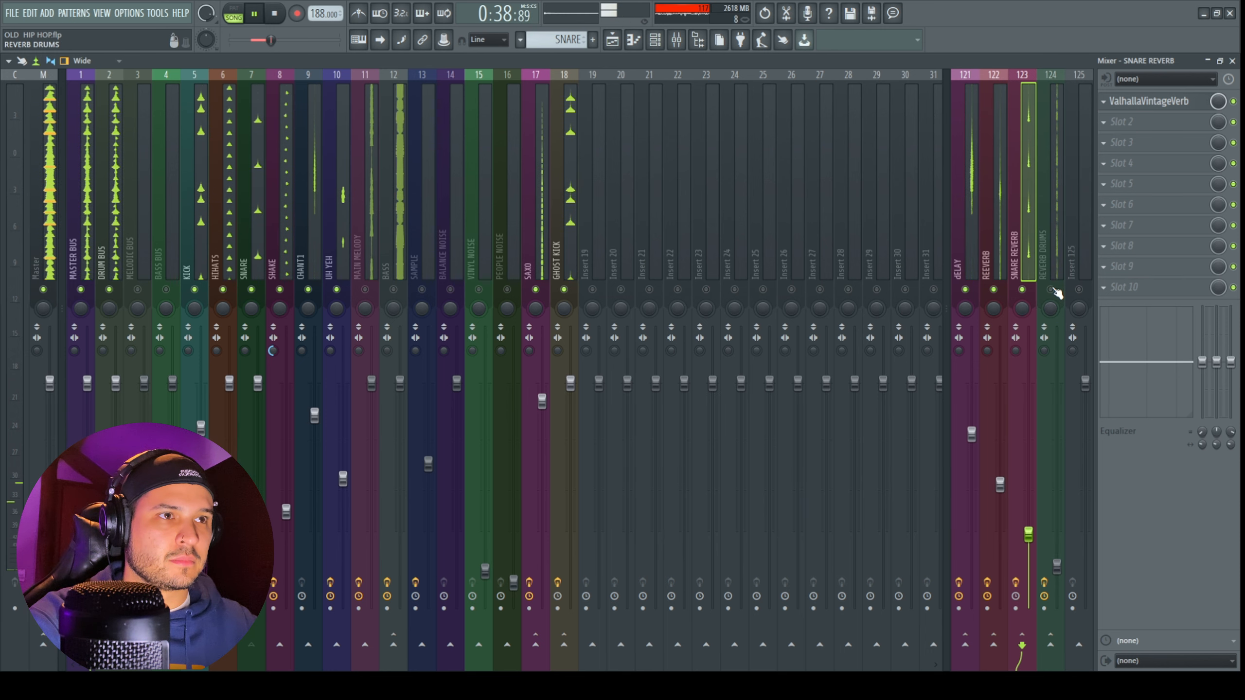
pyautogui.click(1051, 290)
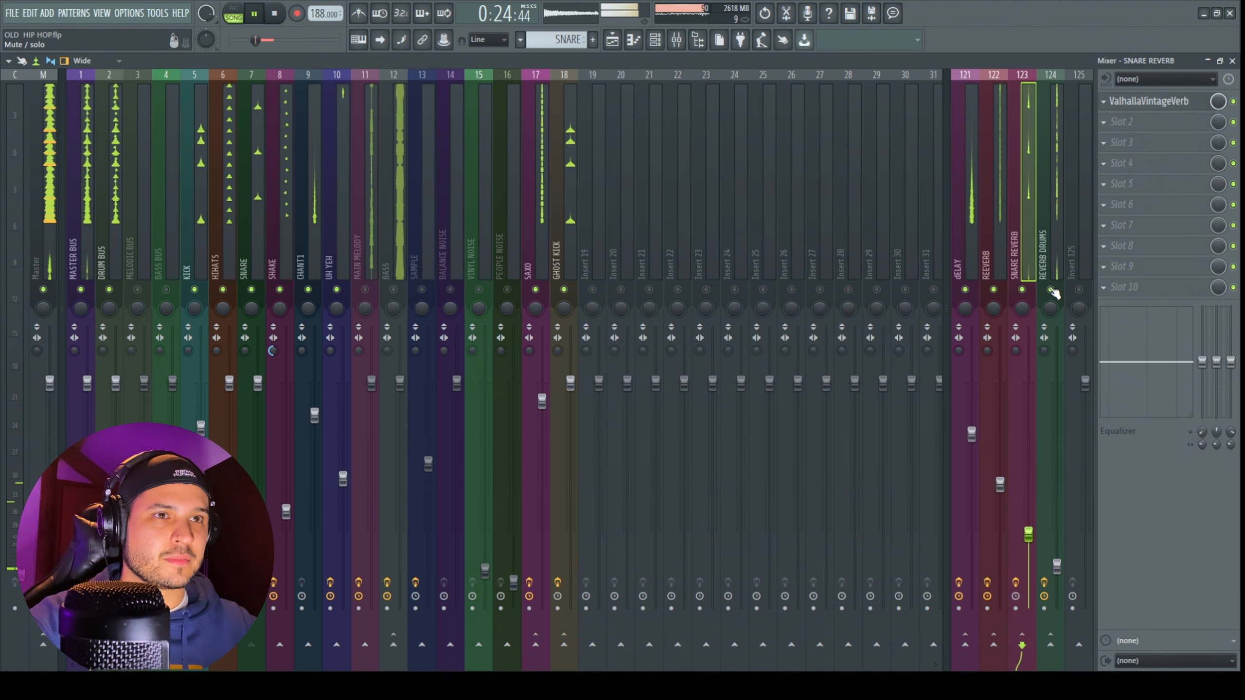
pyautogui.click(1058, 568)
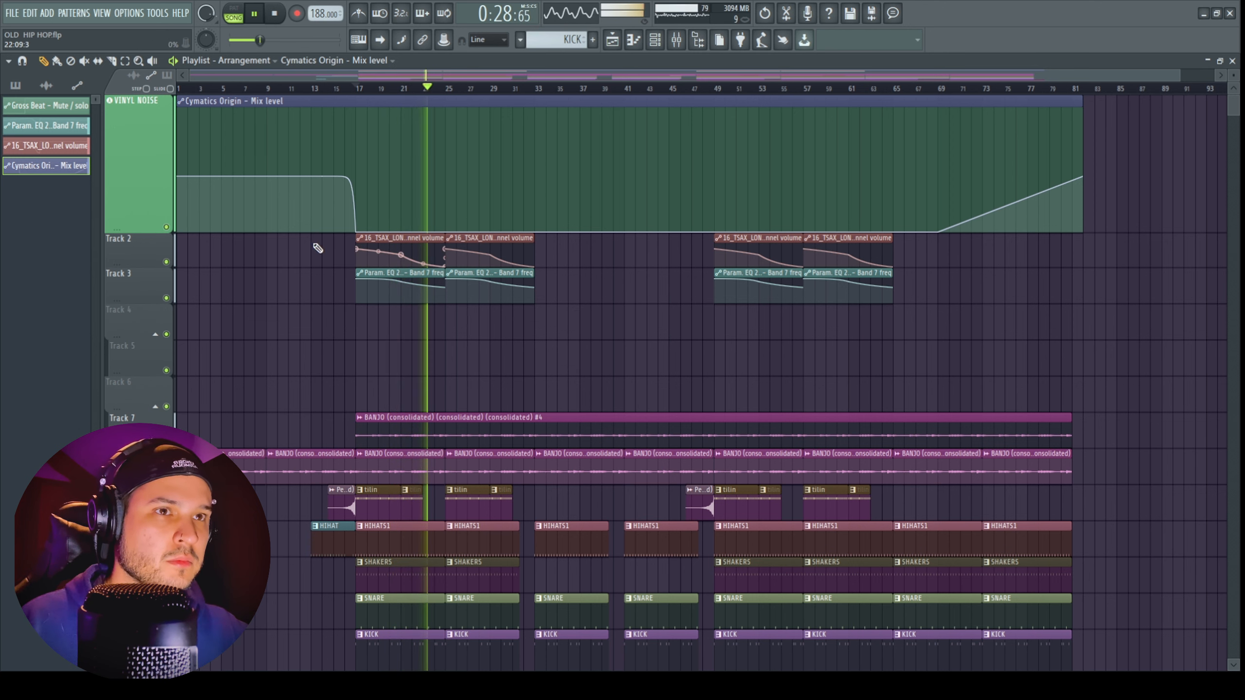
# Step: Reduce the height of the VINYL NOISE track in the Playlist, save the project and stop playback
pyautogui.moveTo(152, 239); pyautogui.dragTo(152, 152)
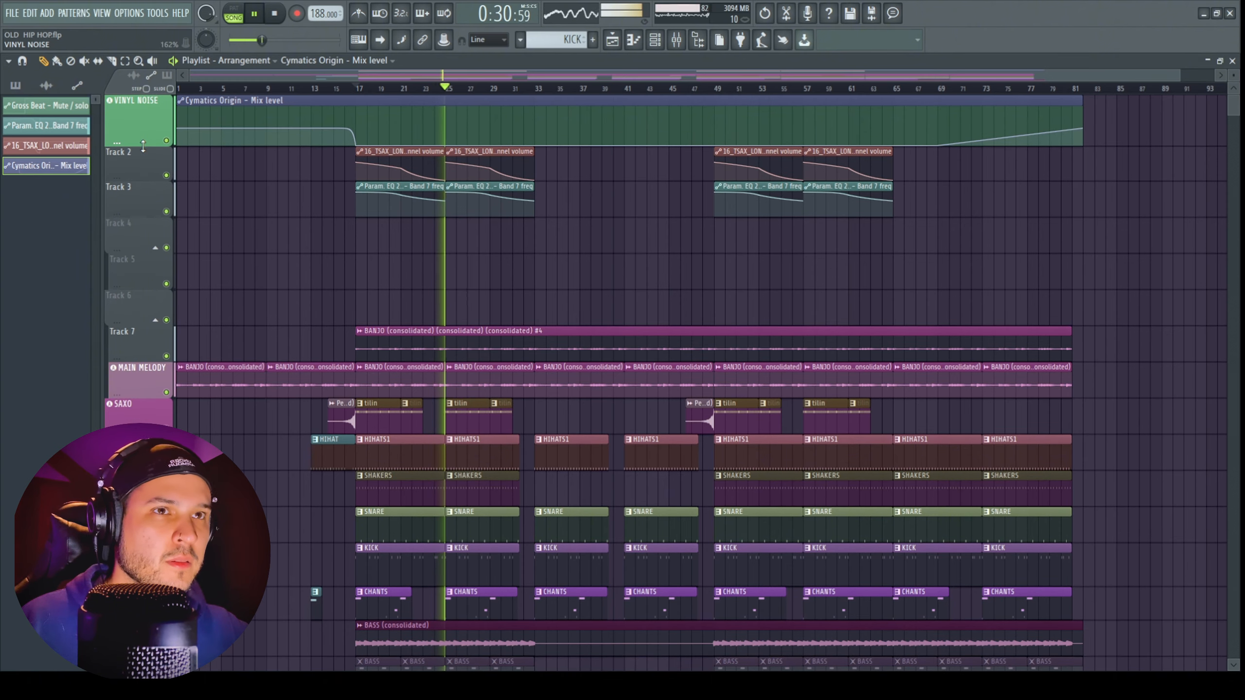
pyautogui.scroll(-10, 592, 242)
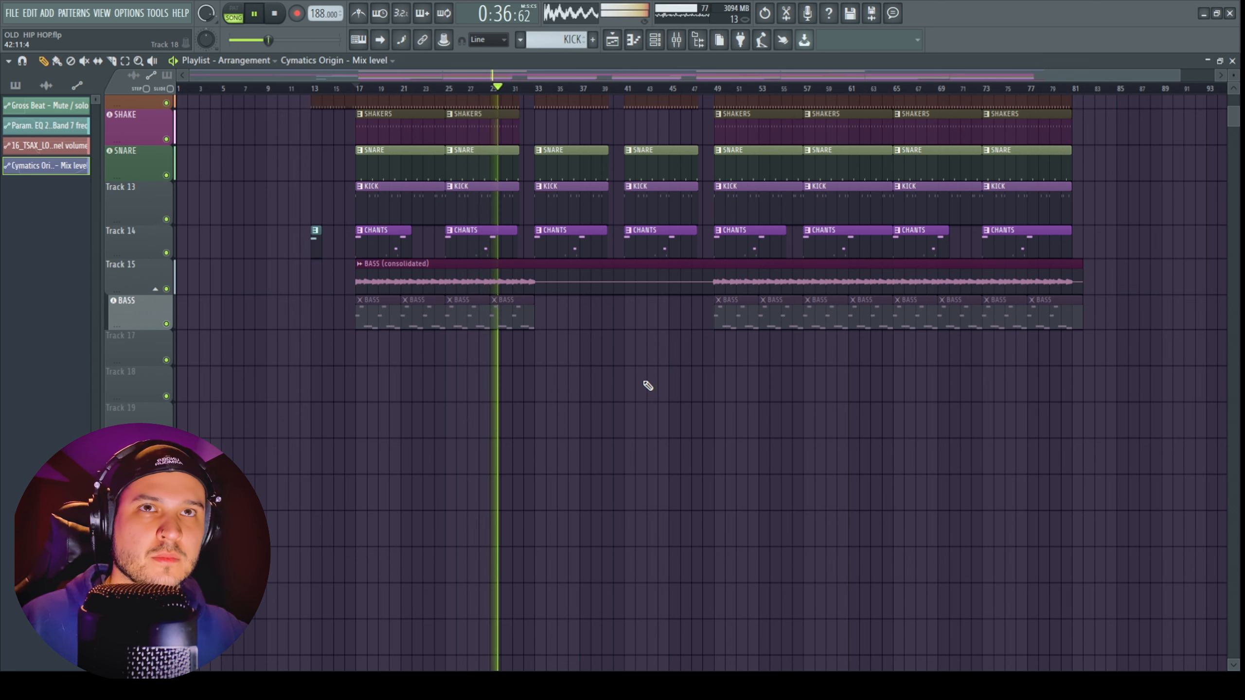
pyautogui.scroll(4, 646, 383)
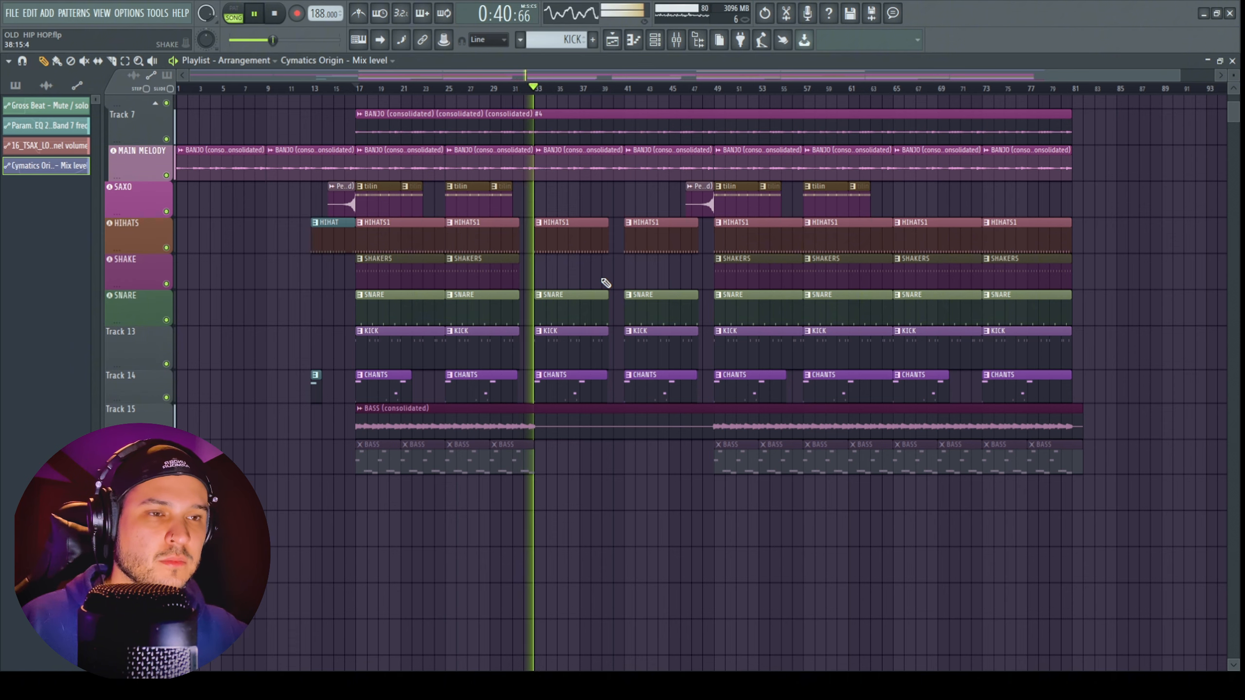
pyautogui.hotkey('ctrl', 's')
pyautogui.press('space')
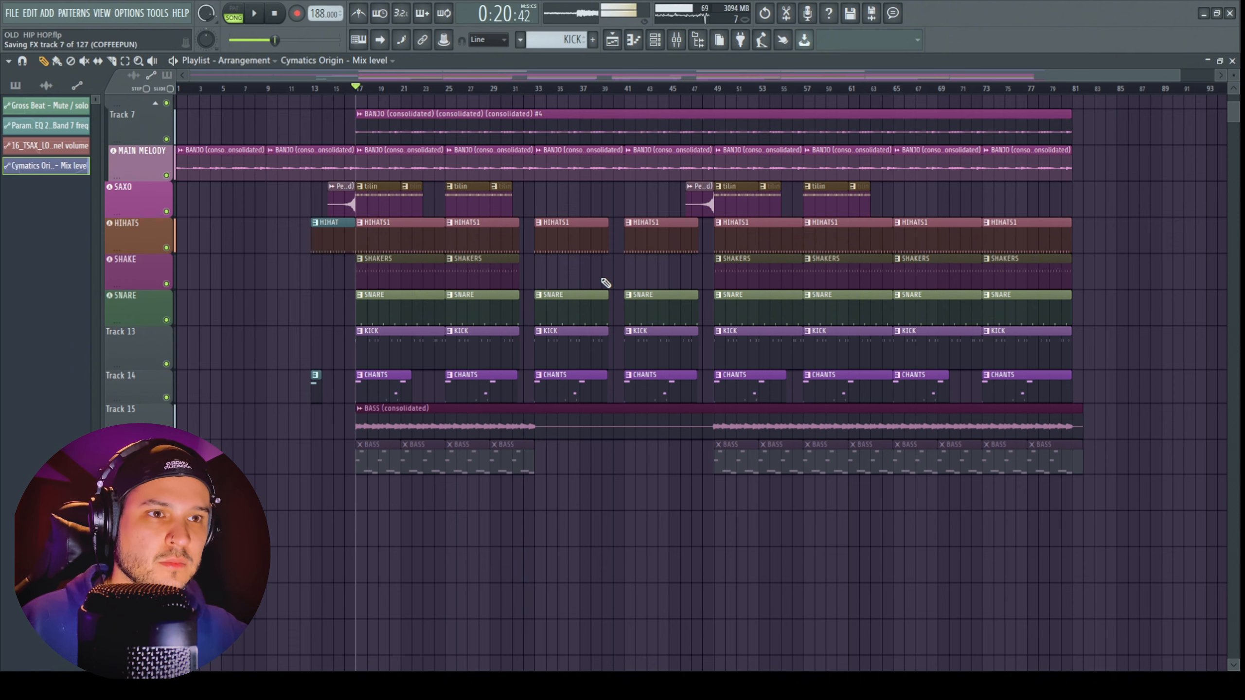